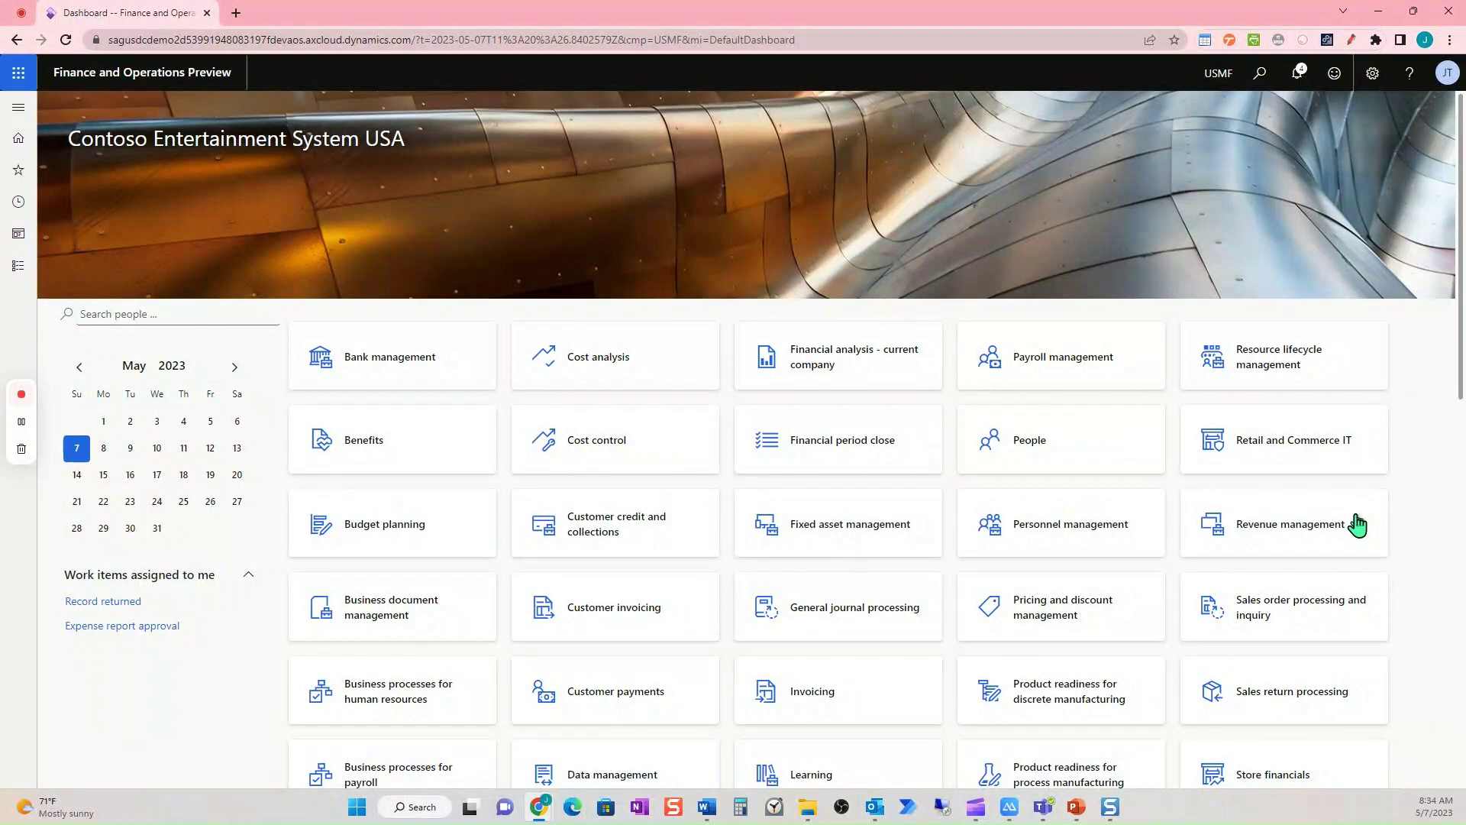
Step: In the mobile app, open Asset management's All maintenance requests list showing MR-000031 and MR-000030
{"action": "left_click", "coordinate": [1009, 806]}
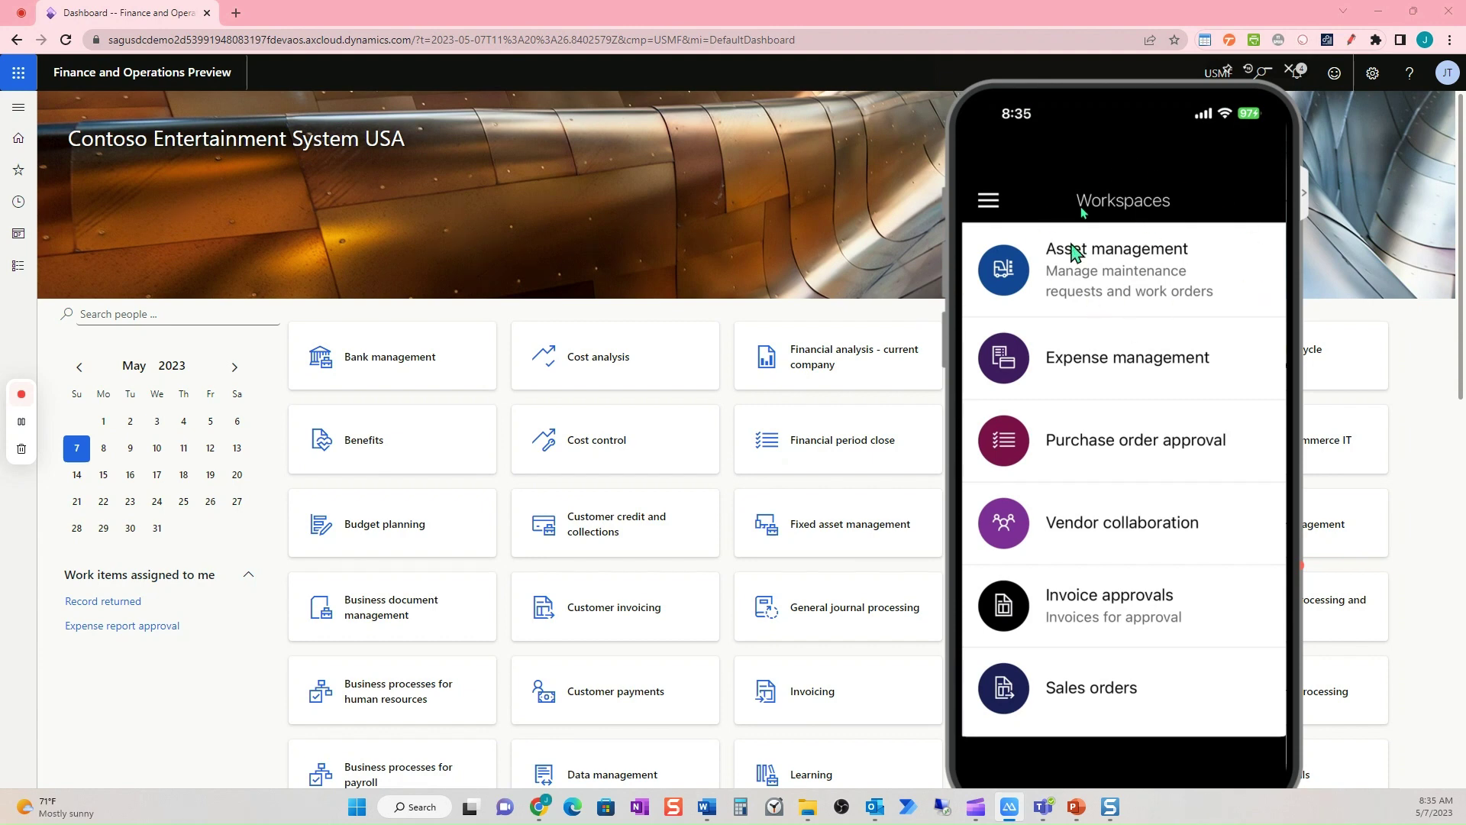
{"action": "left_click", "coordinate": [1187, 294]}
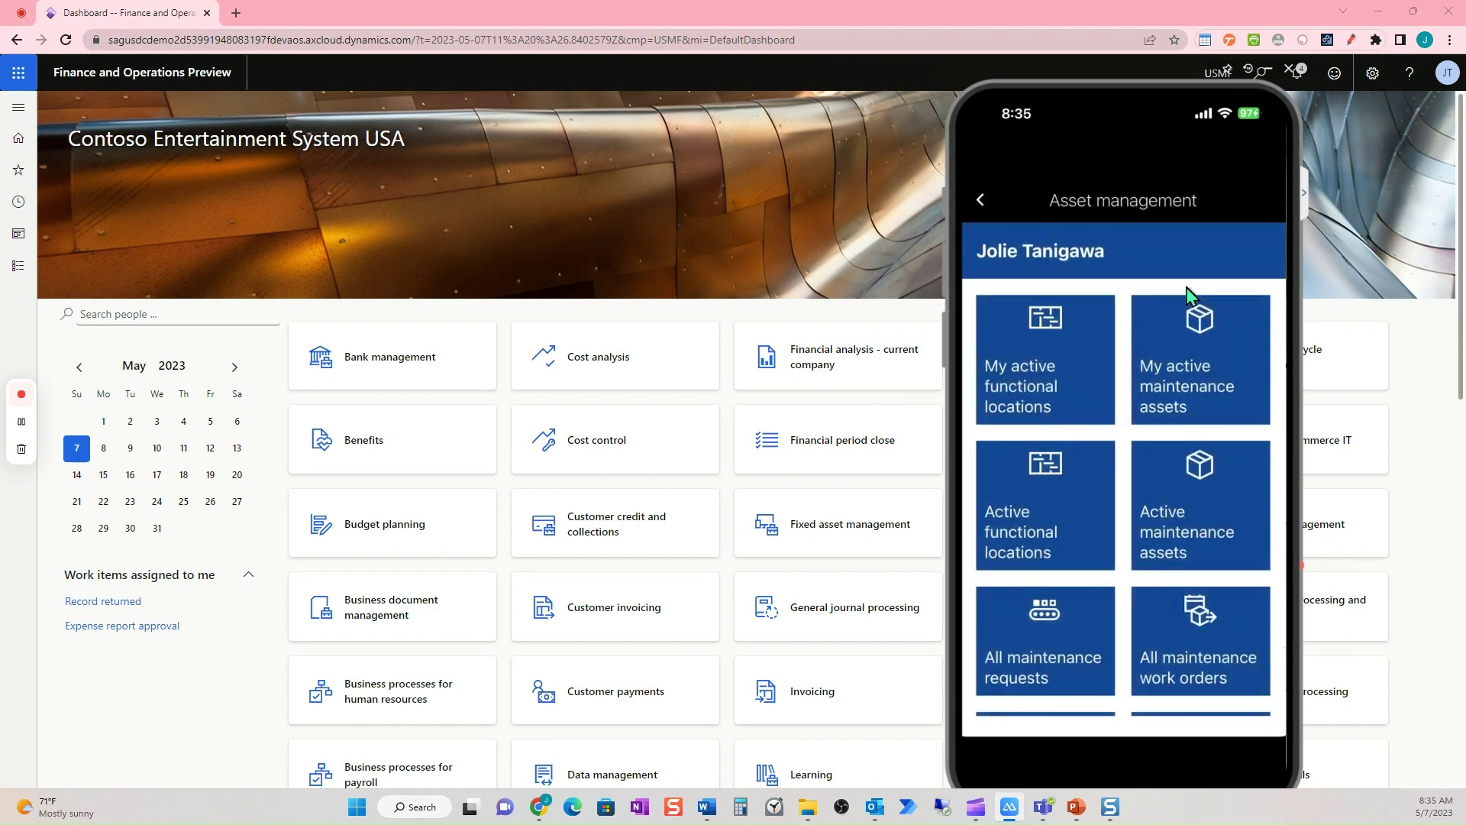
{"action": "scroll", "coordinate": [1186, 288], "scroll_direction": "down", "scroll_amount": 1}
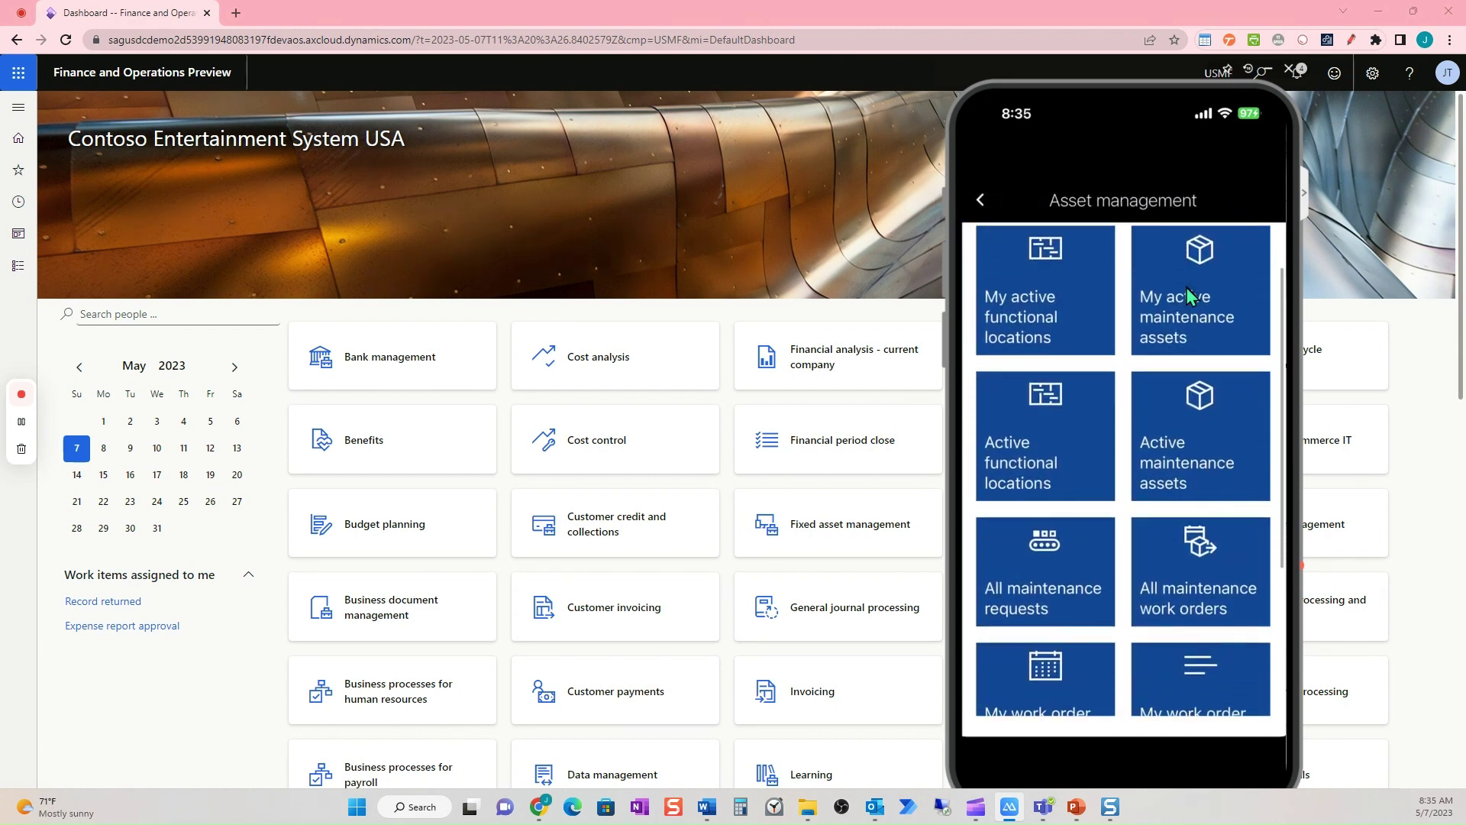
{"action": "scroll", "coordinate": [1186, 288], "scroll_direction": "down", "scroll_amount": 1}
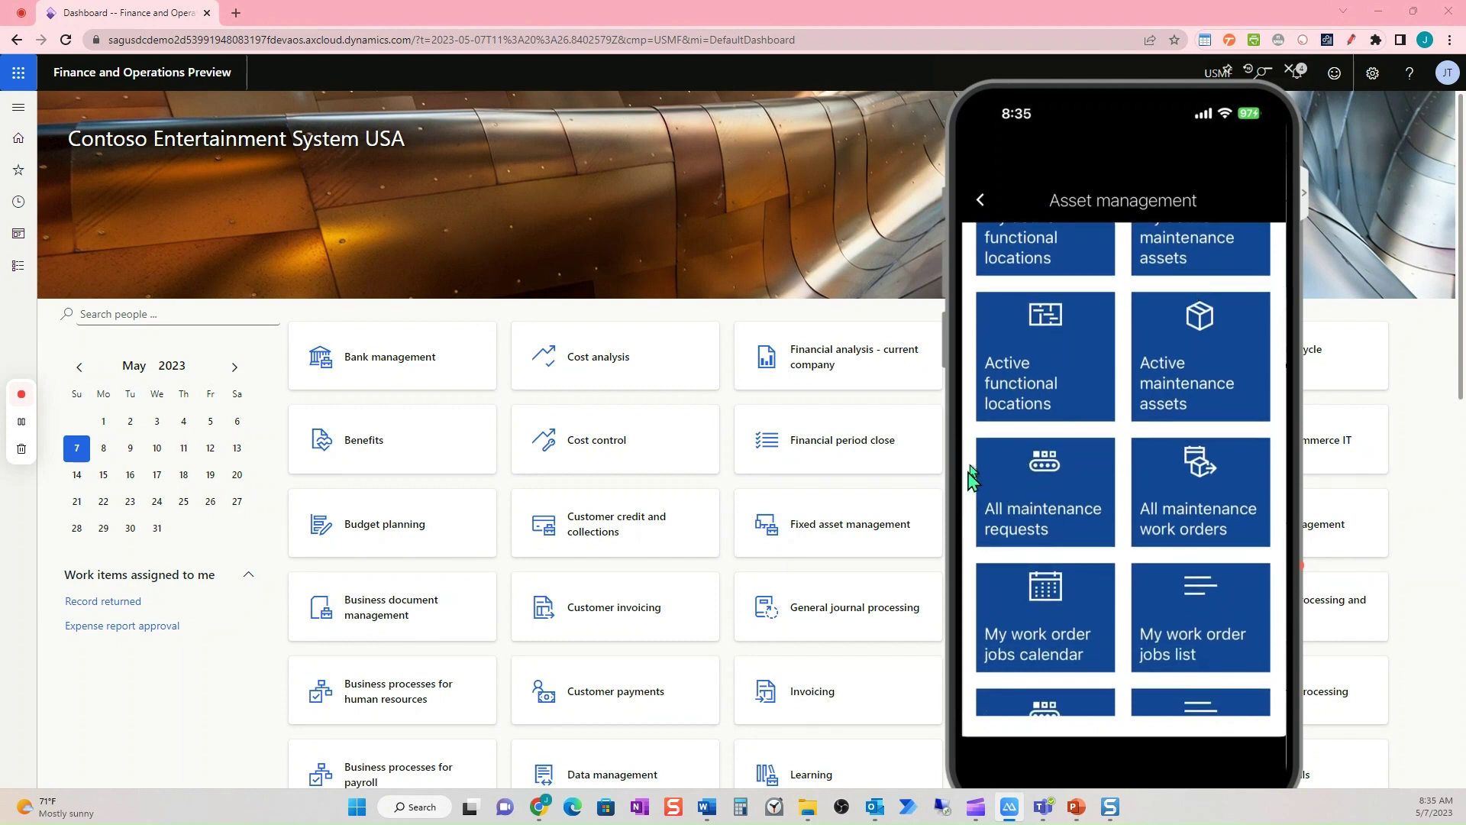
{"action": "left_click", "coordinate": [1027, 537]}
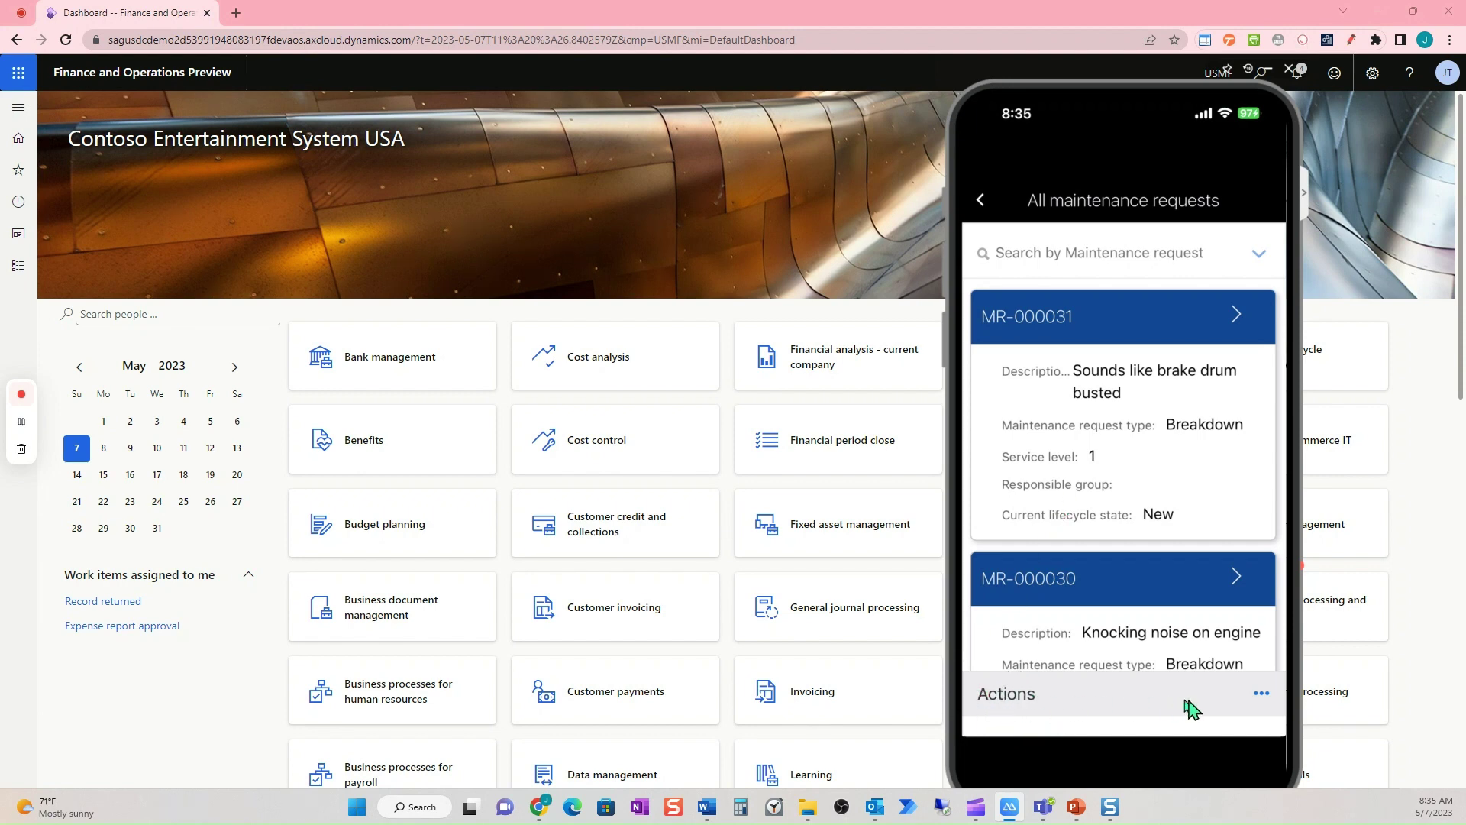
Step: Create a Breakdown maintenance request with description 'Knocking noise under the hood'
{"action": "left_click", "coordinate": [1262, 695]}
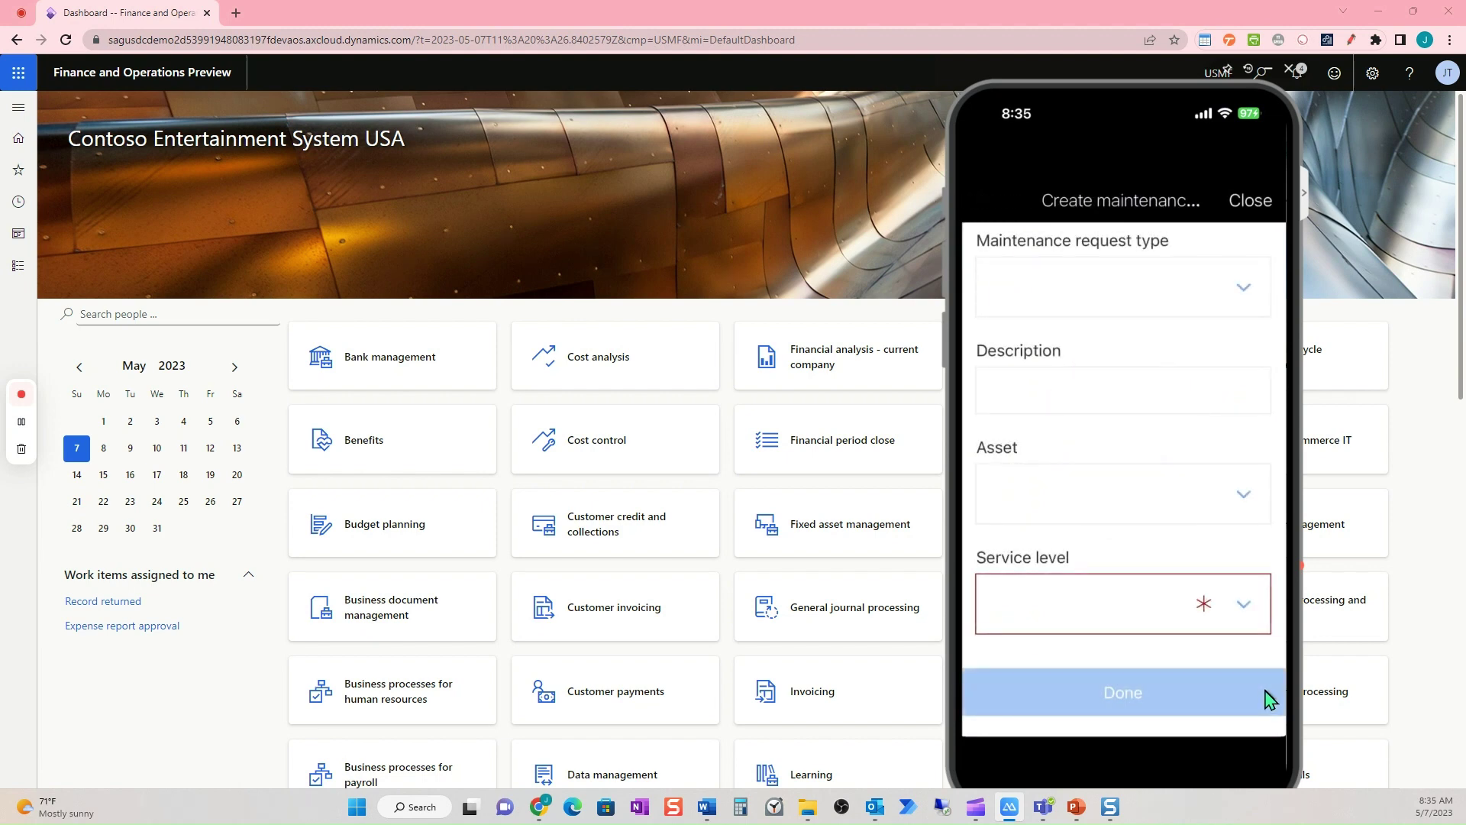
{"action": "left_click", "coordinate": [1245, 295]}
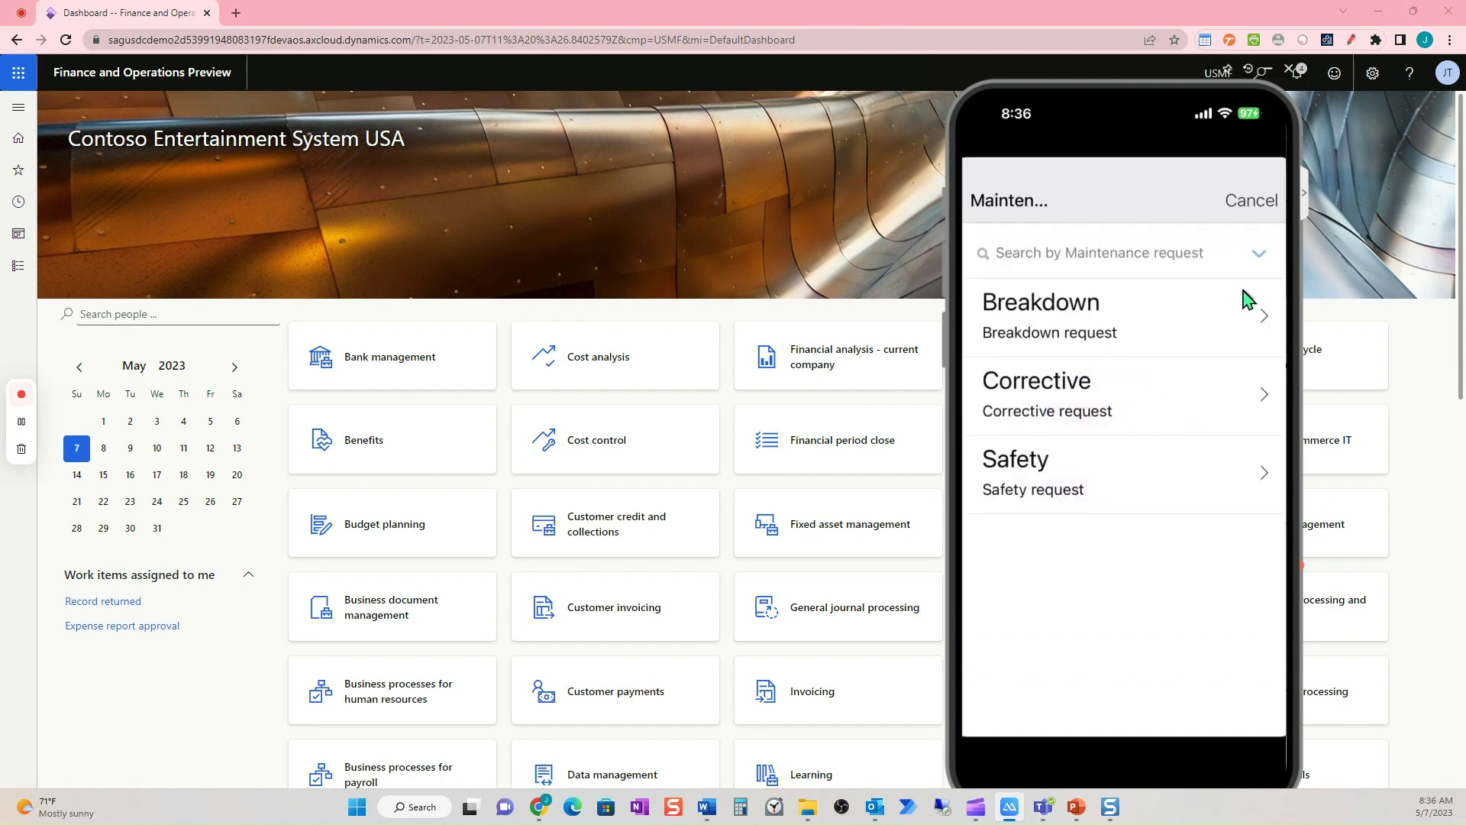
{"action": "left_click", "coordinate": [1243, 290]}
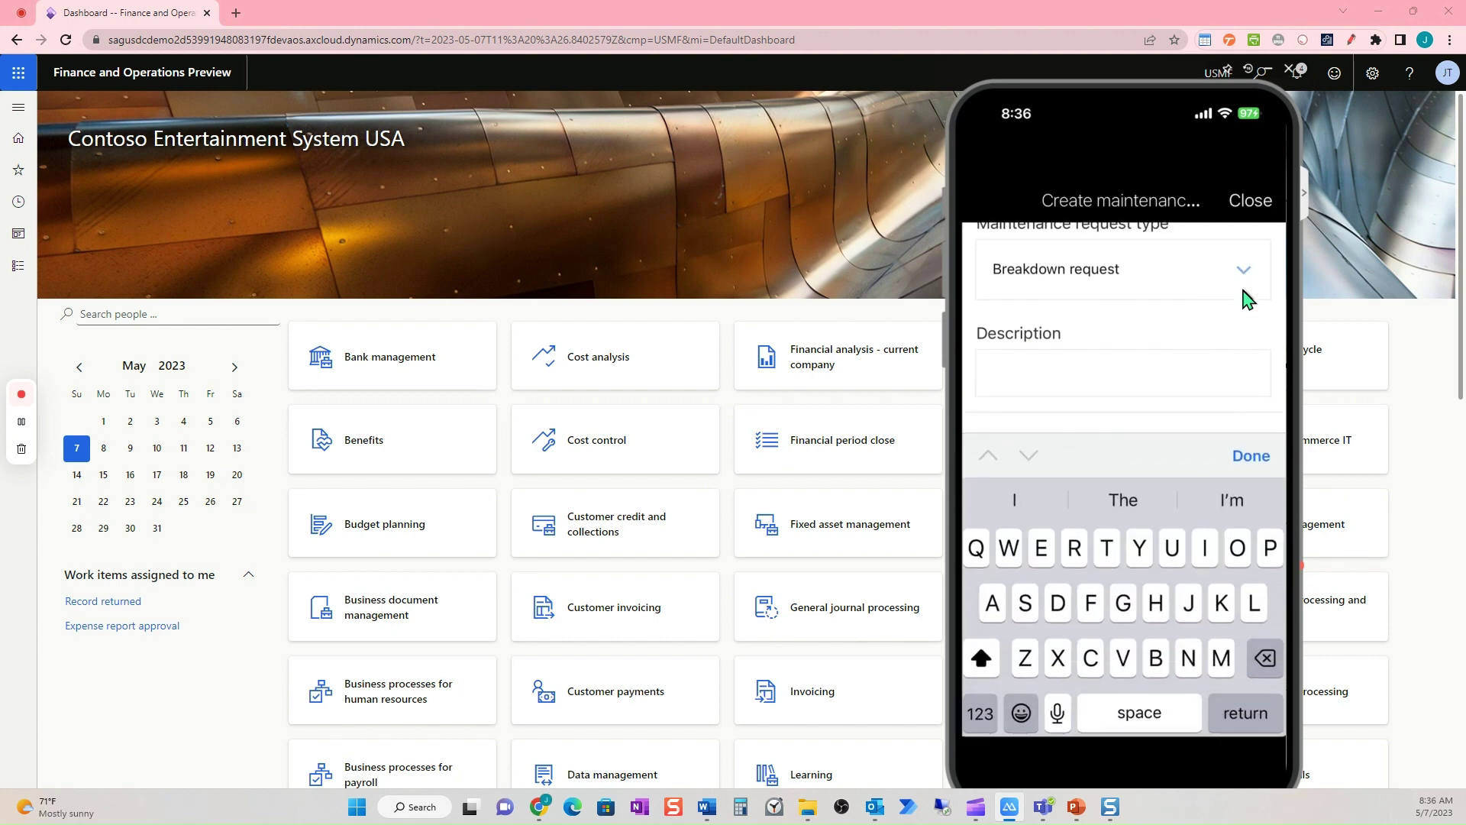
{"action": "type", "text": "Knoc"}
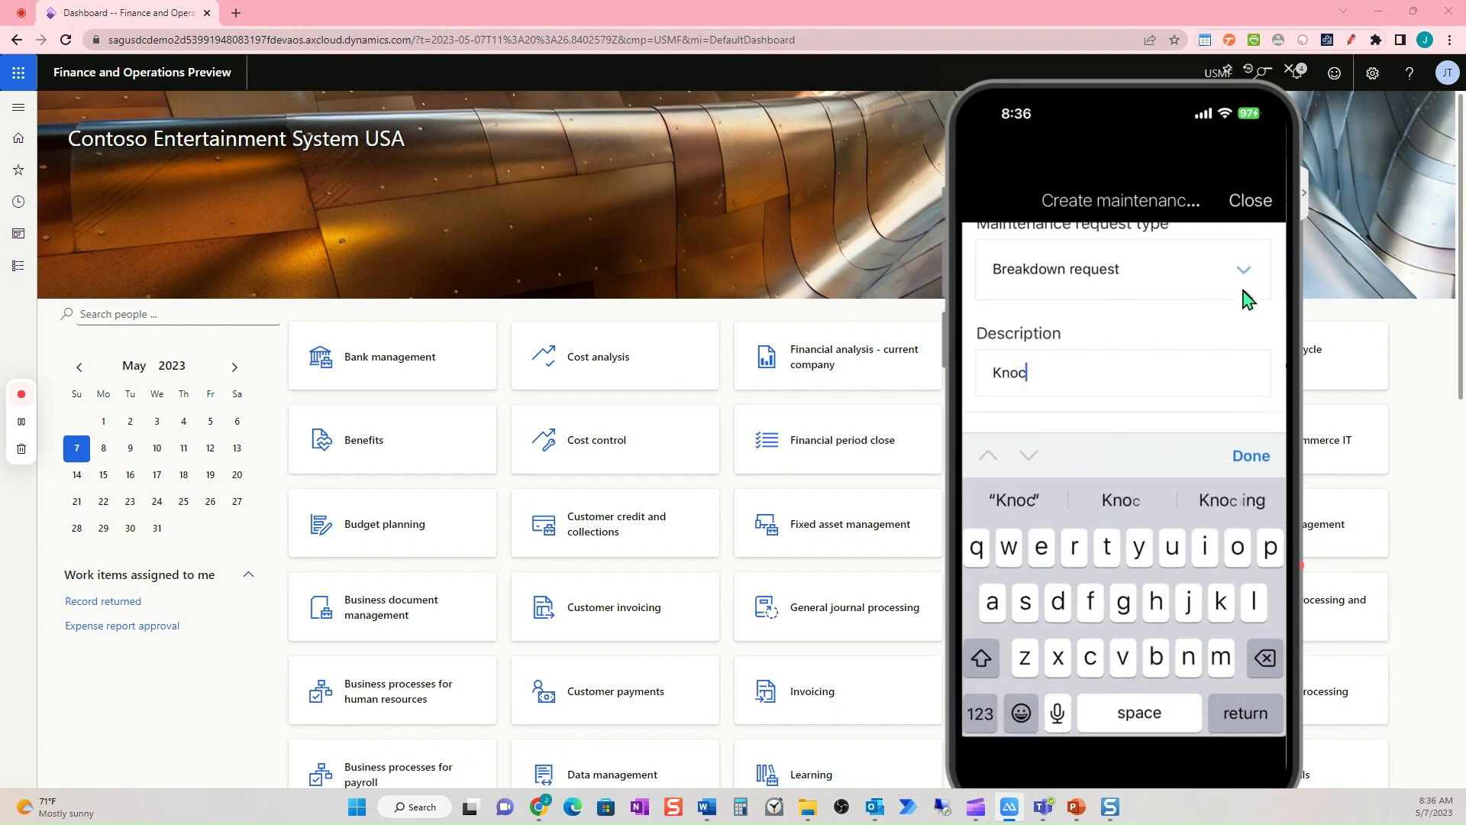
{"action": "type", "text": "king nois"}
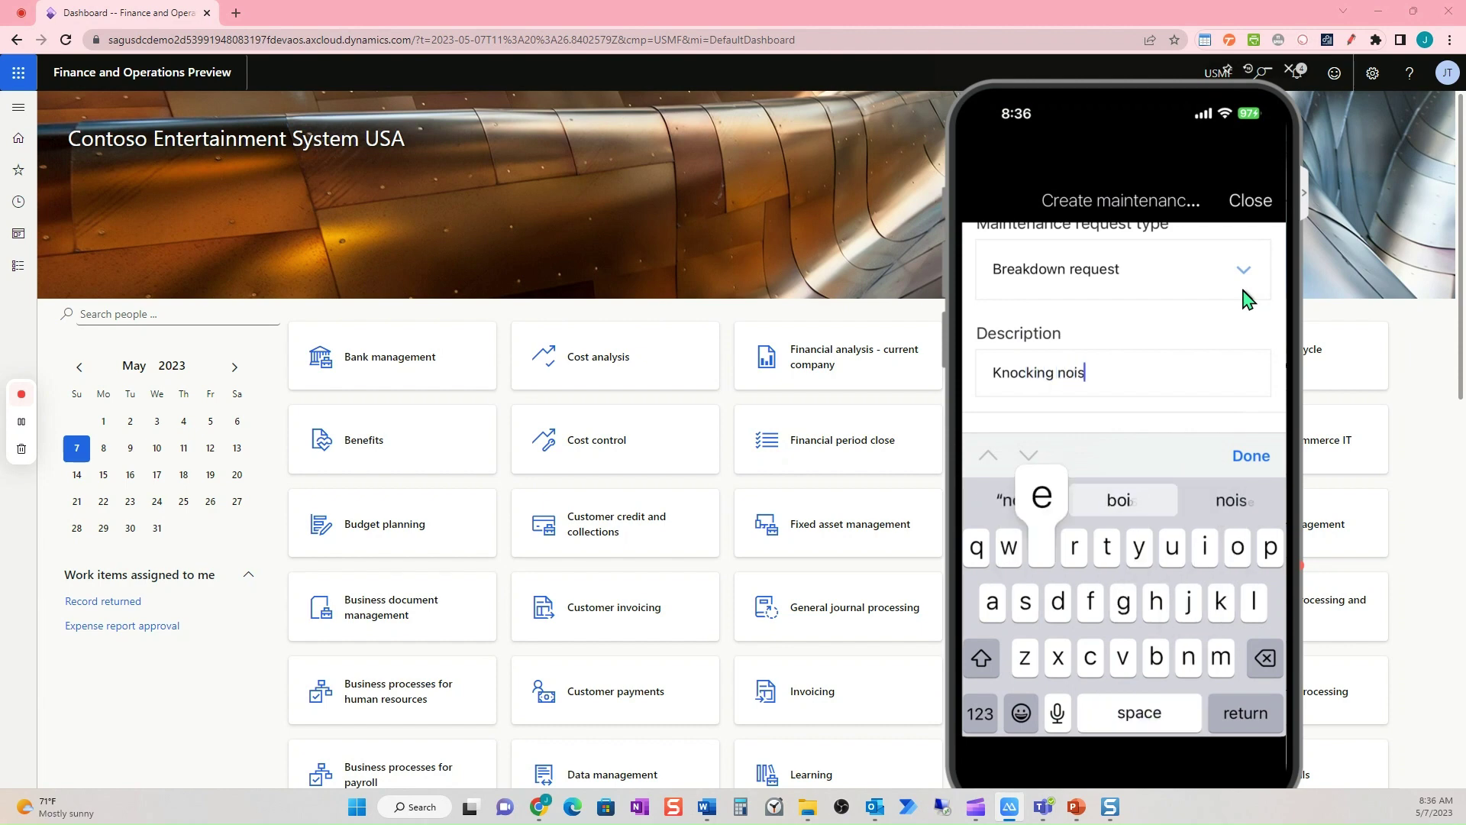
{"action": "type", "text": "e under "}
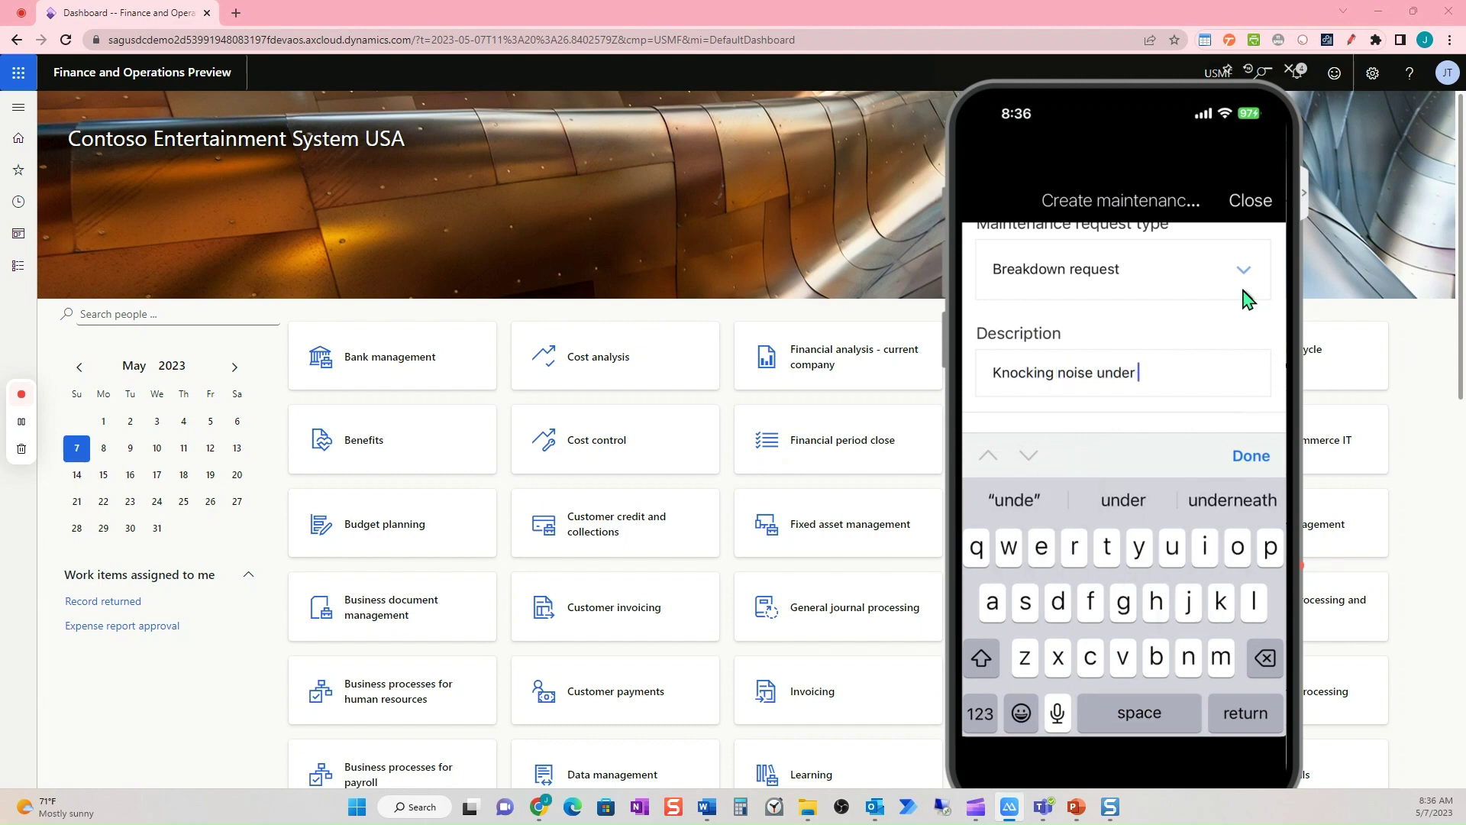
{"action": "type", "text": "the hood"}
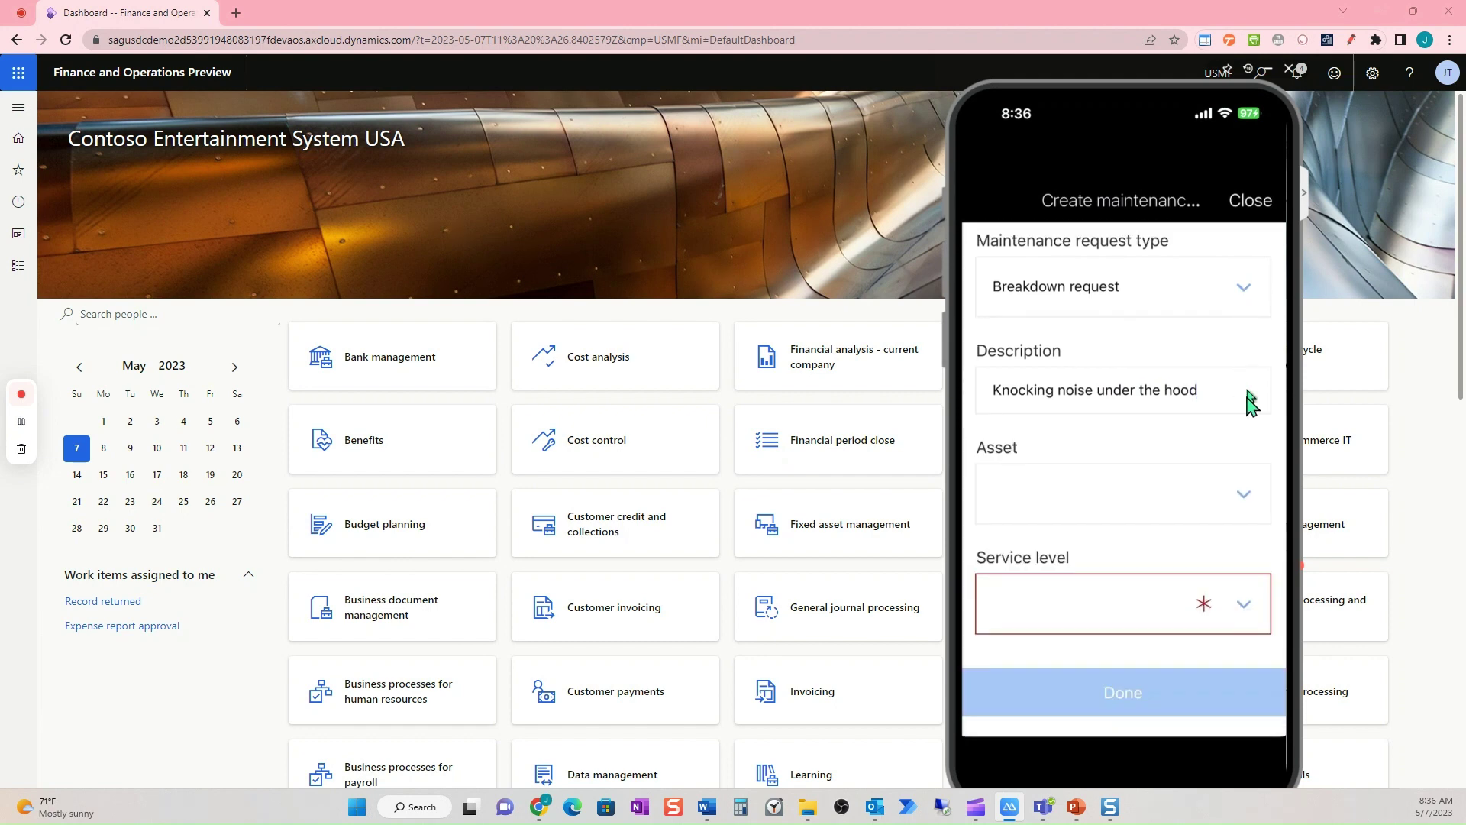
Step: Assign asset 2020 Mack Heavy Duty and service level 1 Critical, saving request MR-000032
{"action": "left_click", "coordinate": [1255, 498]}
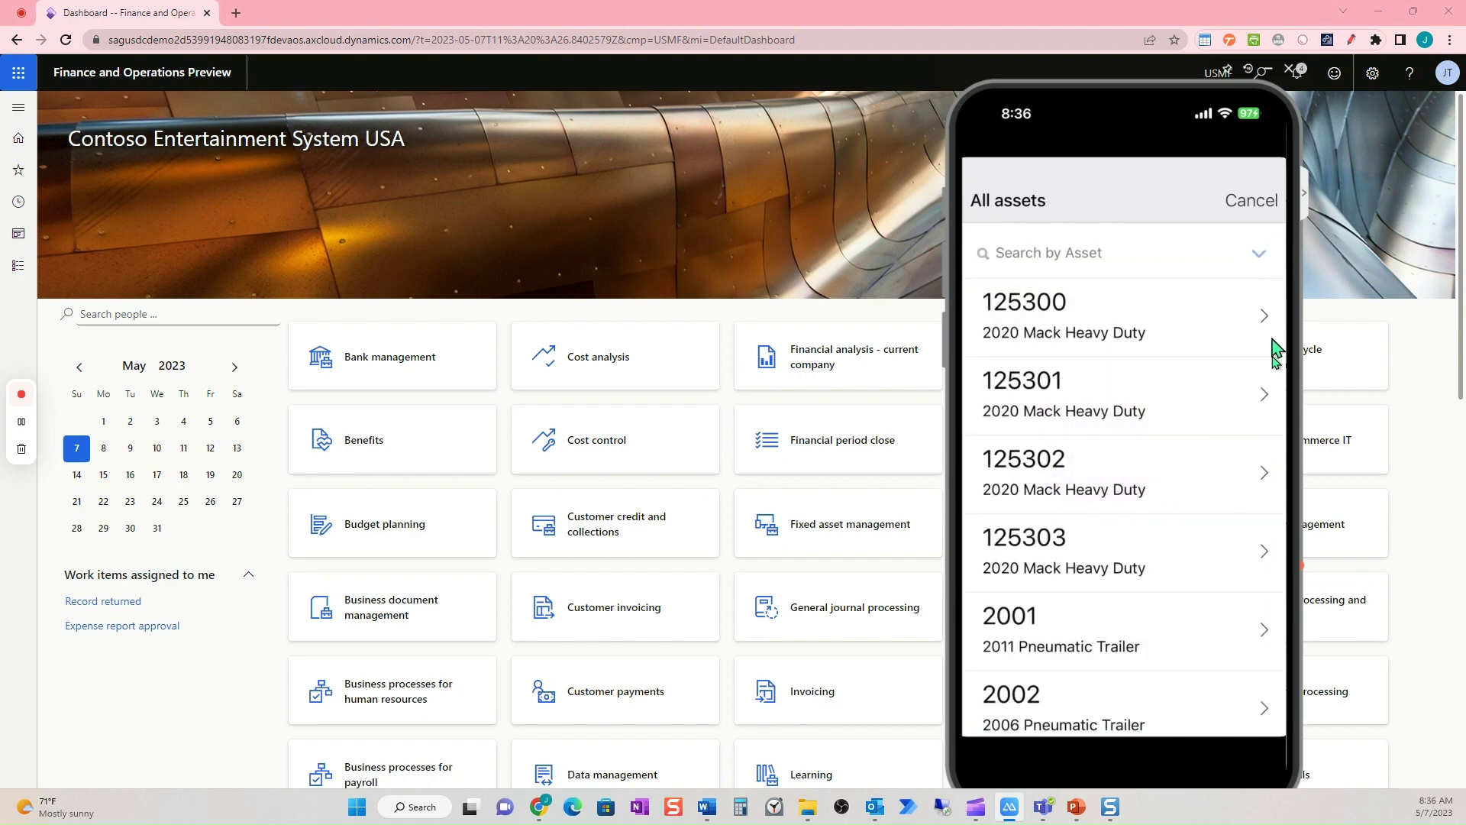
{"action": "left_click", "coordinate": [1260, 240]}
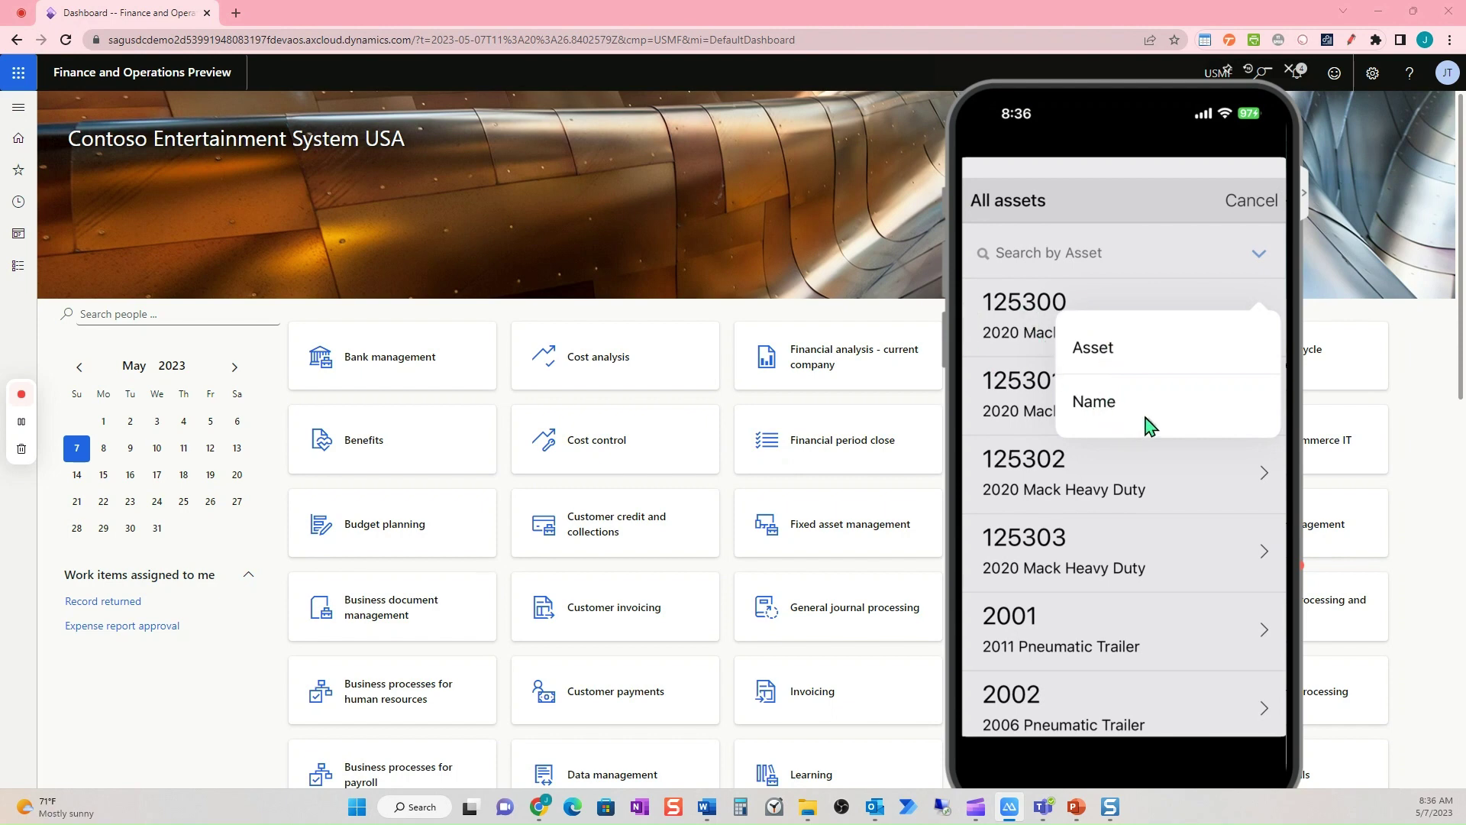
{"action": "left_click", "coordinate": [1249, 263]}
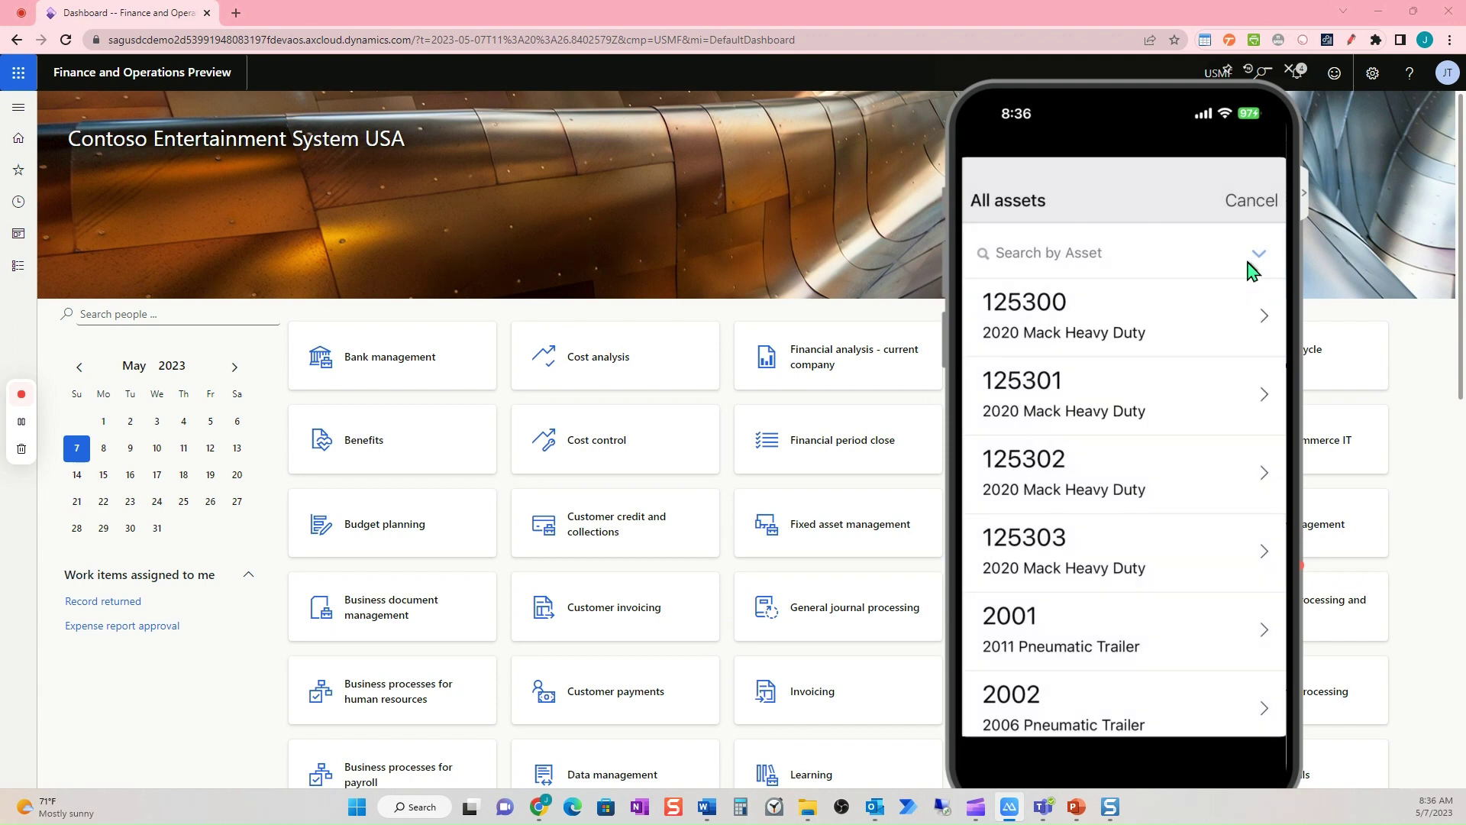
{"action": "left_click", "coordinate": [1070, 574]}
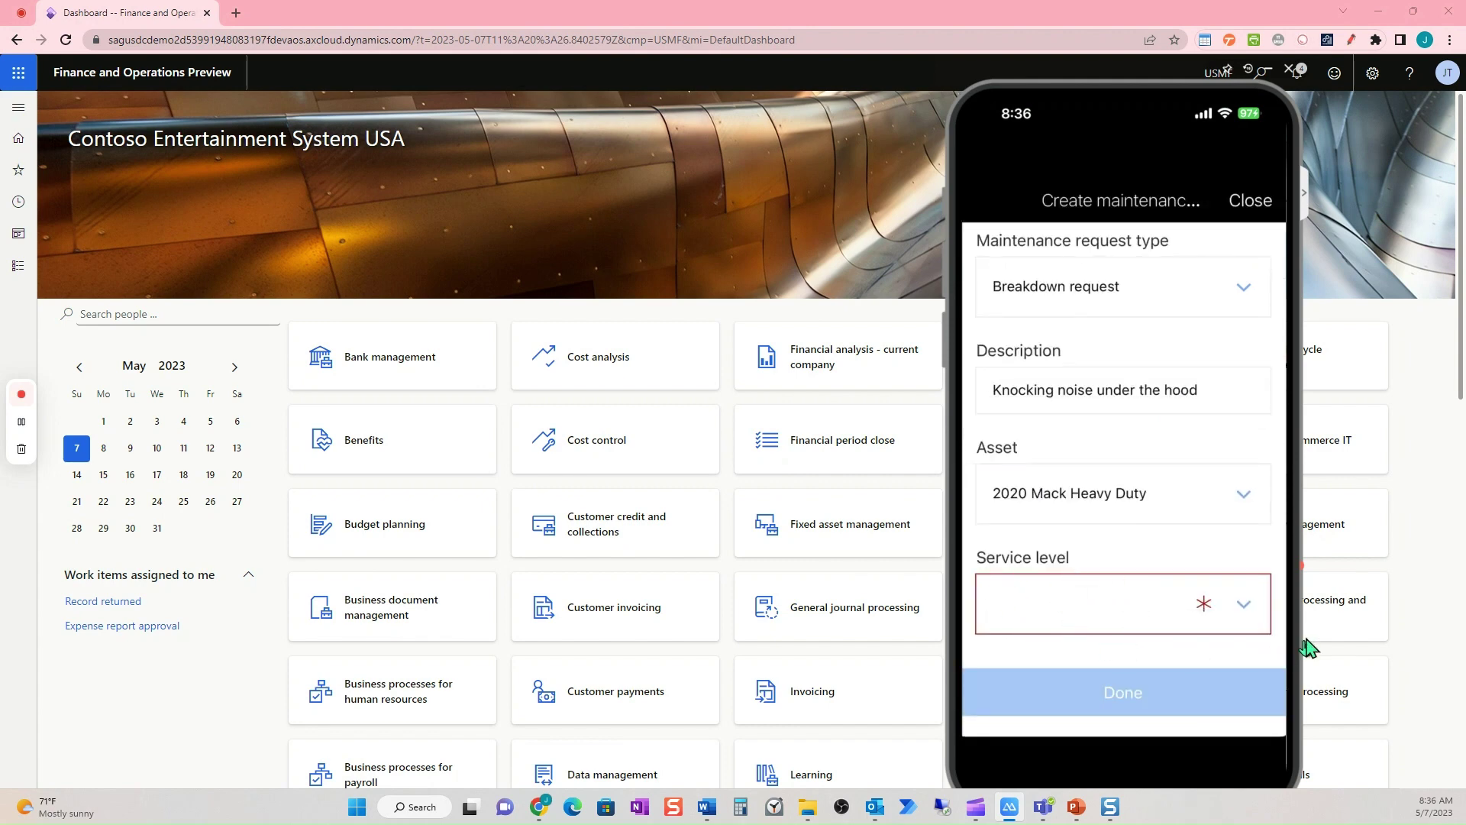
{"action": "left_click", "coordinate": [1245, 607]}
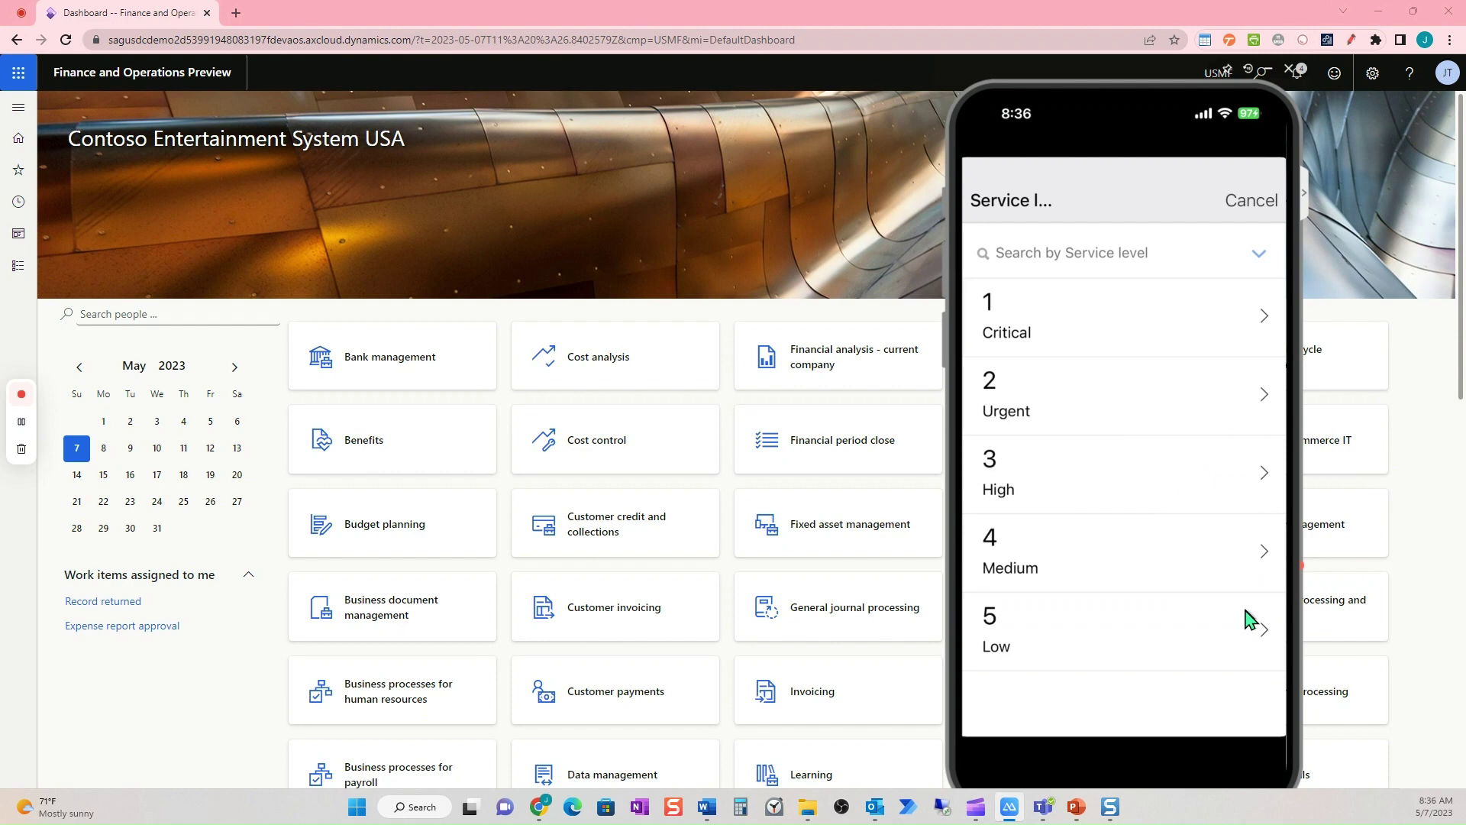
{"action": "left_click", "coordinate": [1262, 330]}
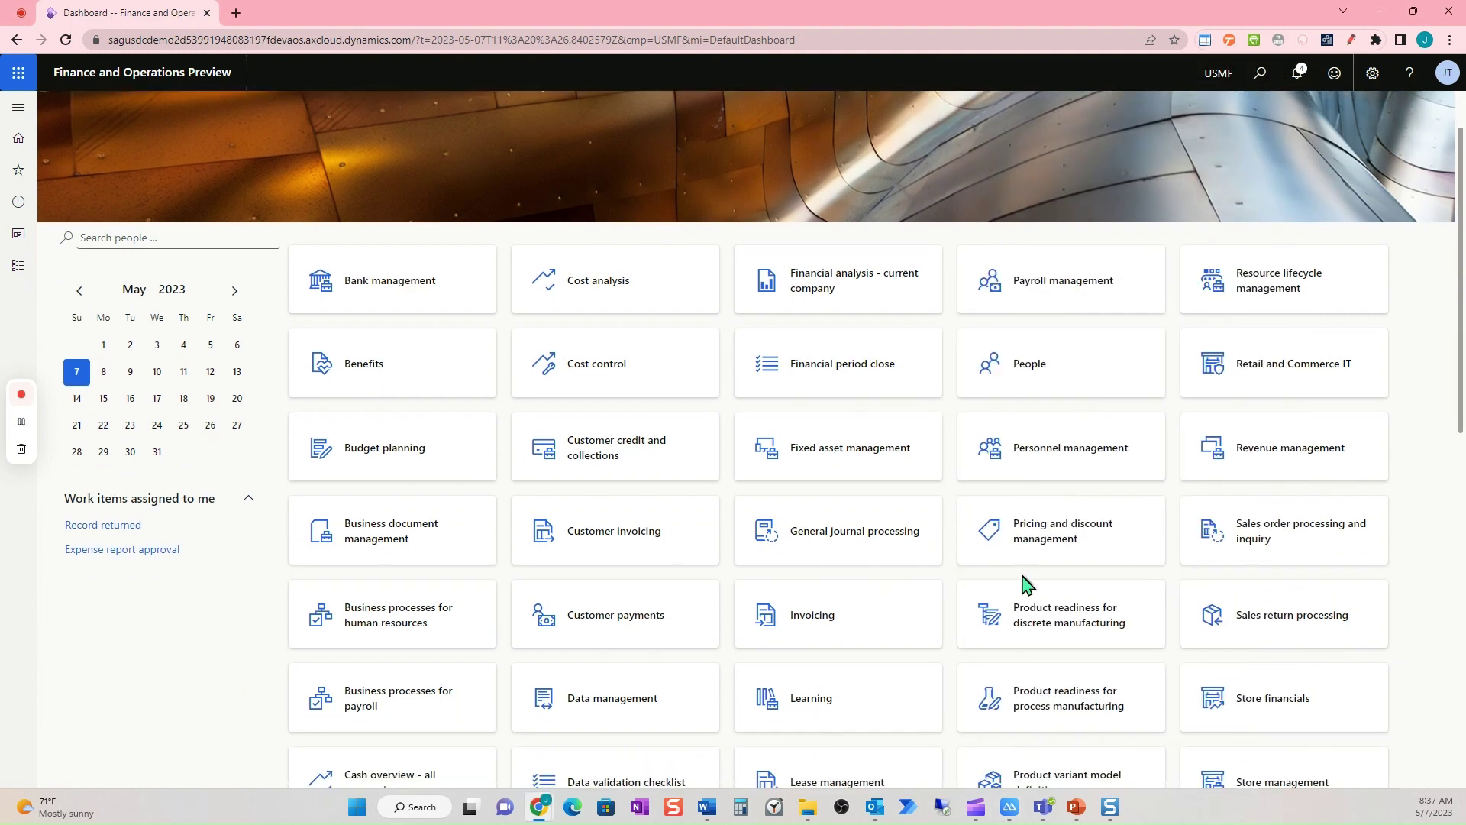
Step: Scroll the dashboard down to the Maintenance request management workspace
{"action": "scroll", "coordinate": [1027, 584], "scroll_direction": "down", "scroll_amount": 1}
{"action": "scroll", "coordinate": [1053, 583], "scroll_direction": "down", "scroll_amount": 5}
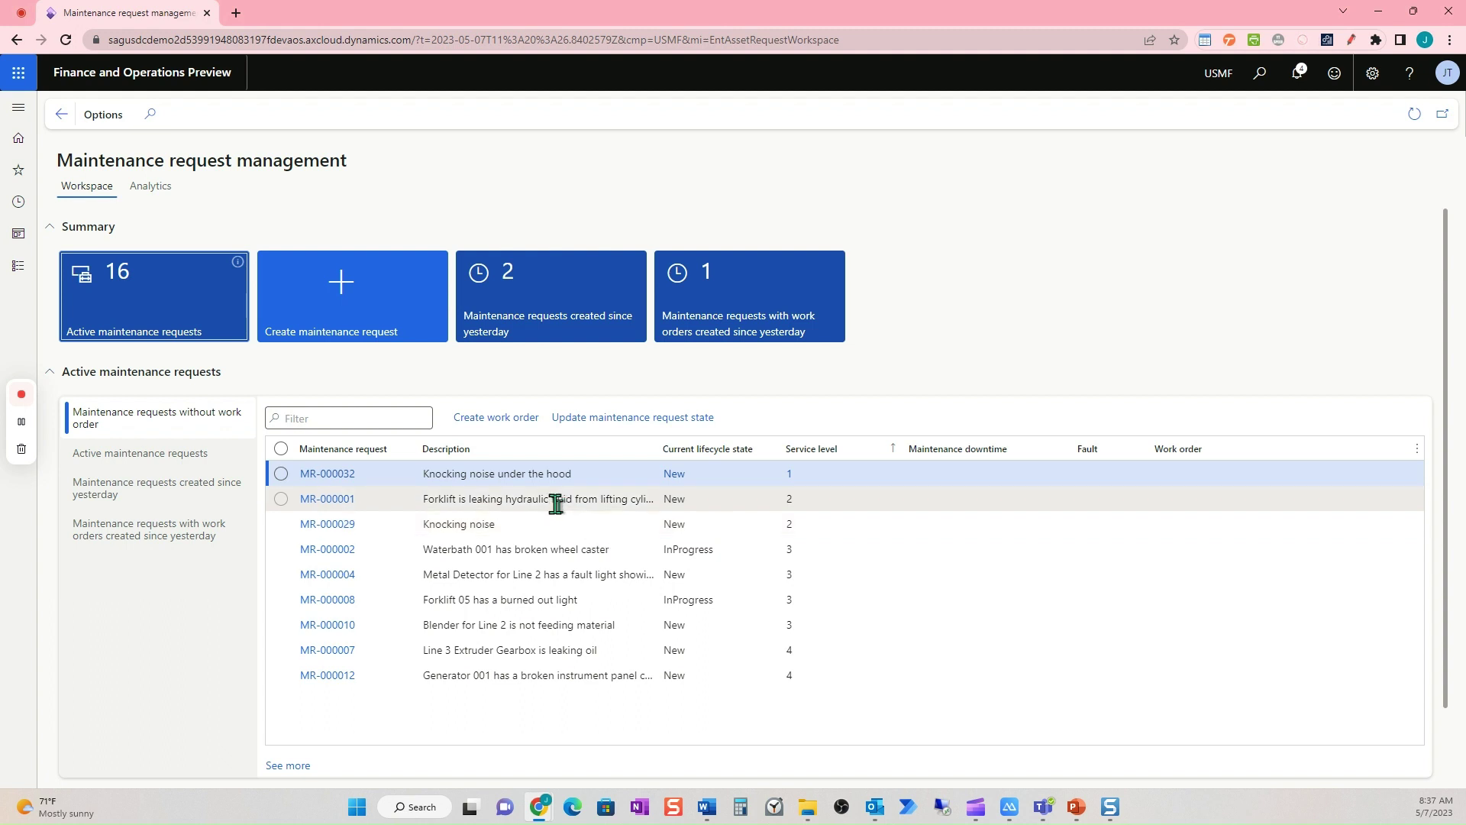
Step: Check the asset on MR-000029, then return to the list and select MR-000032
{"action": "left_click_drag", "start_coordinate": [510, 473], "coordinate": [628, 476]}
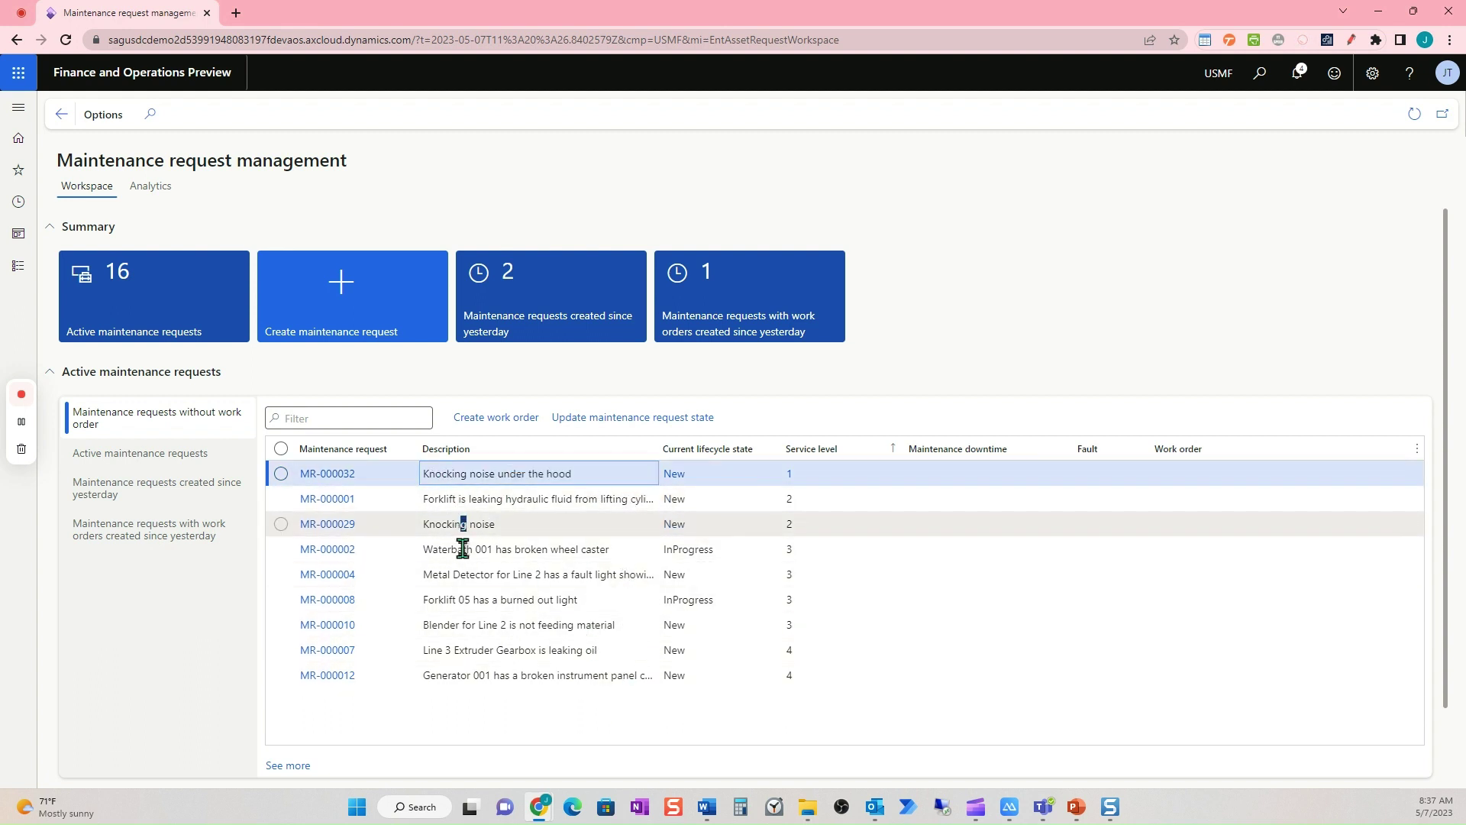
{"action": "left_click", "coordinate": [478, 526]}
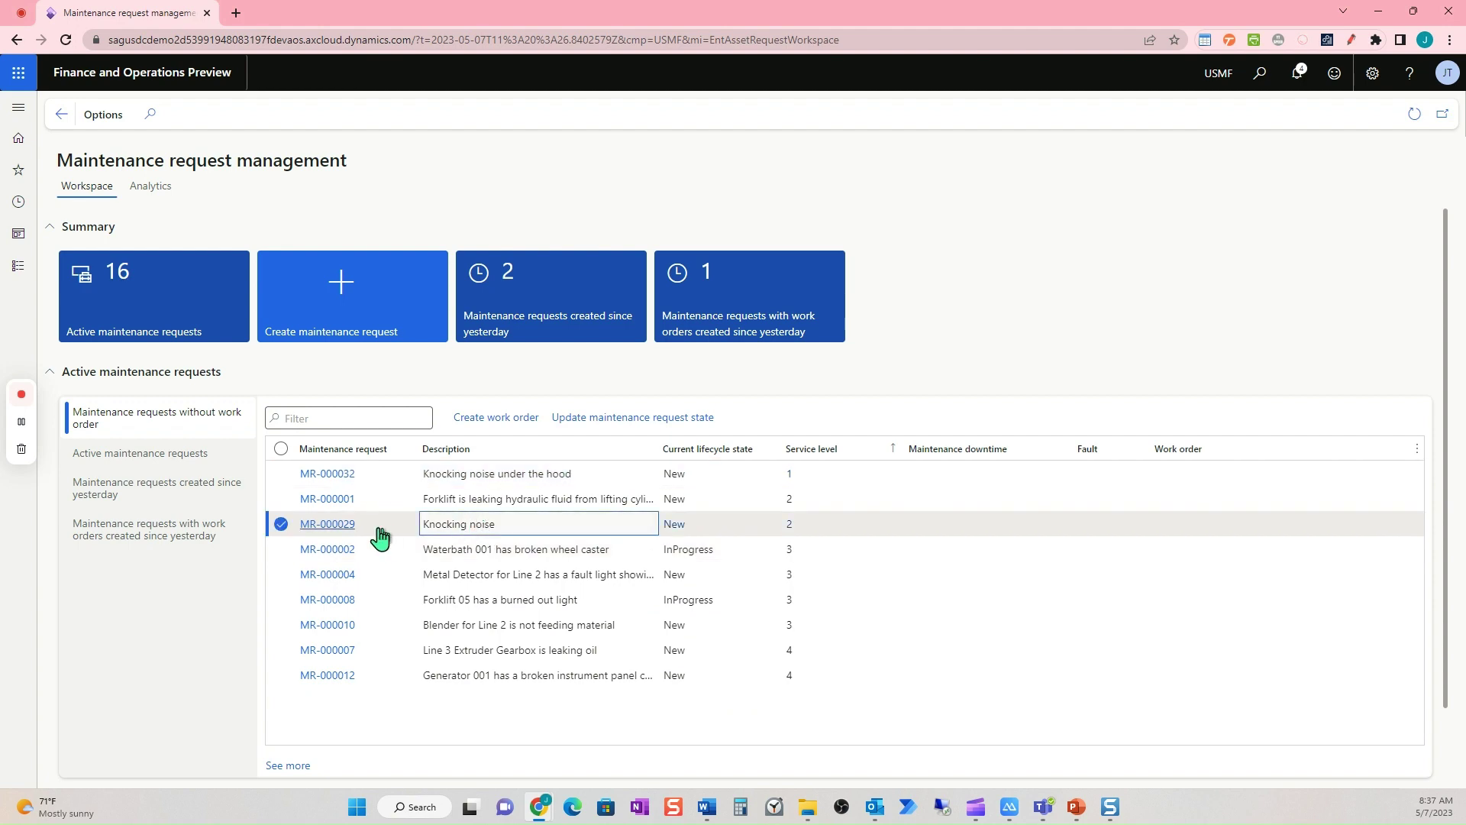
{"action": "left_click", "coordinate": [343, 528]}
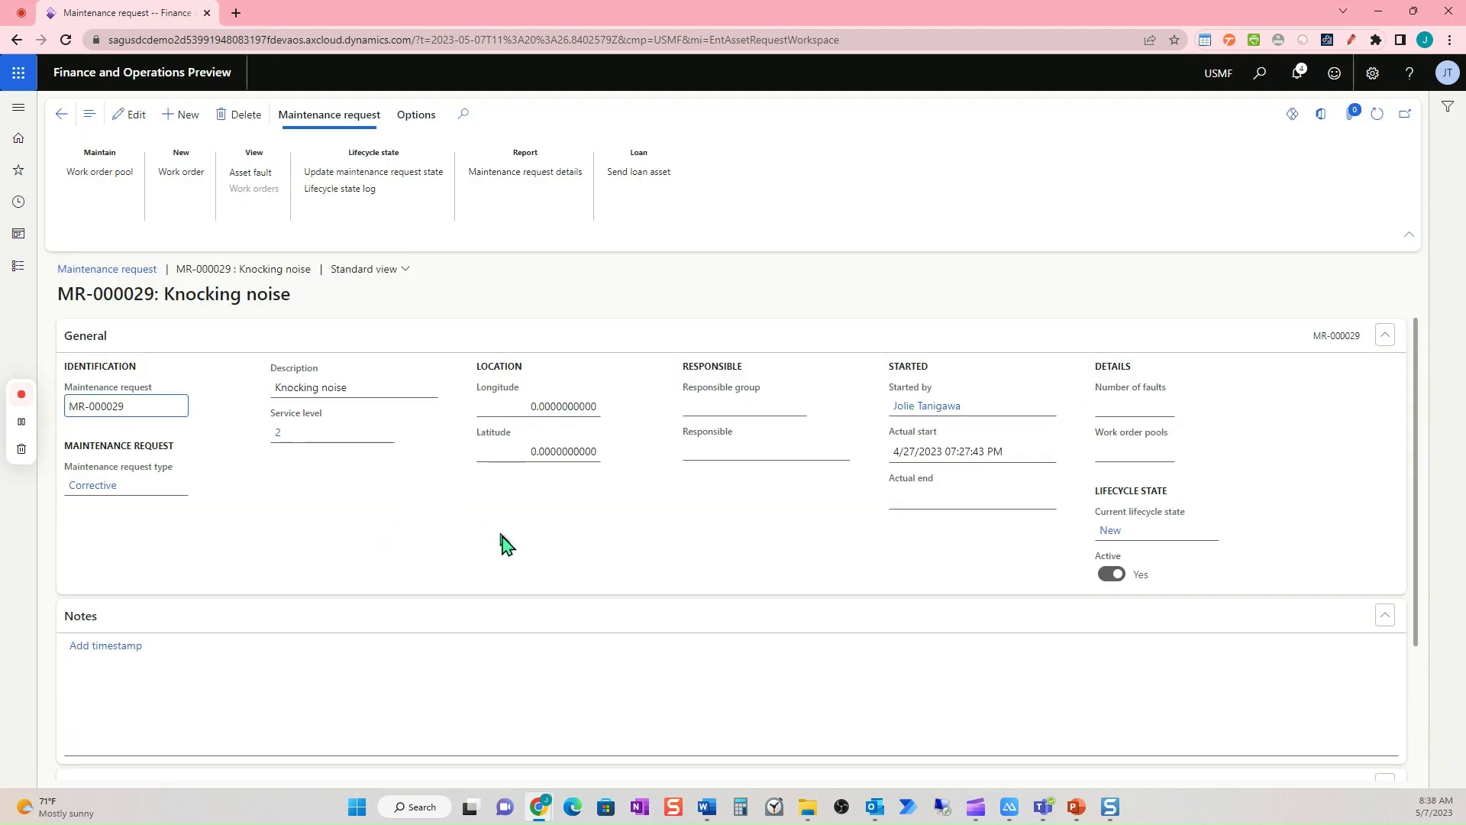
{"action": "scroll", "coordinate": [507, 546], "scroll_direction": "down", "scroll_amount": 2}
{"action": "left_click", "coordinate": [134, 730]}
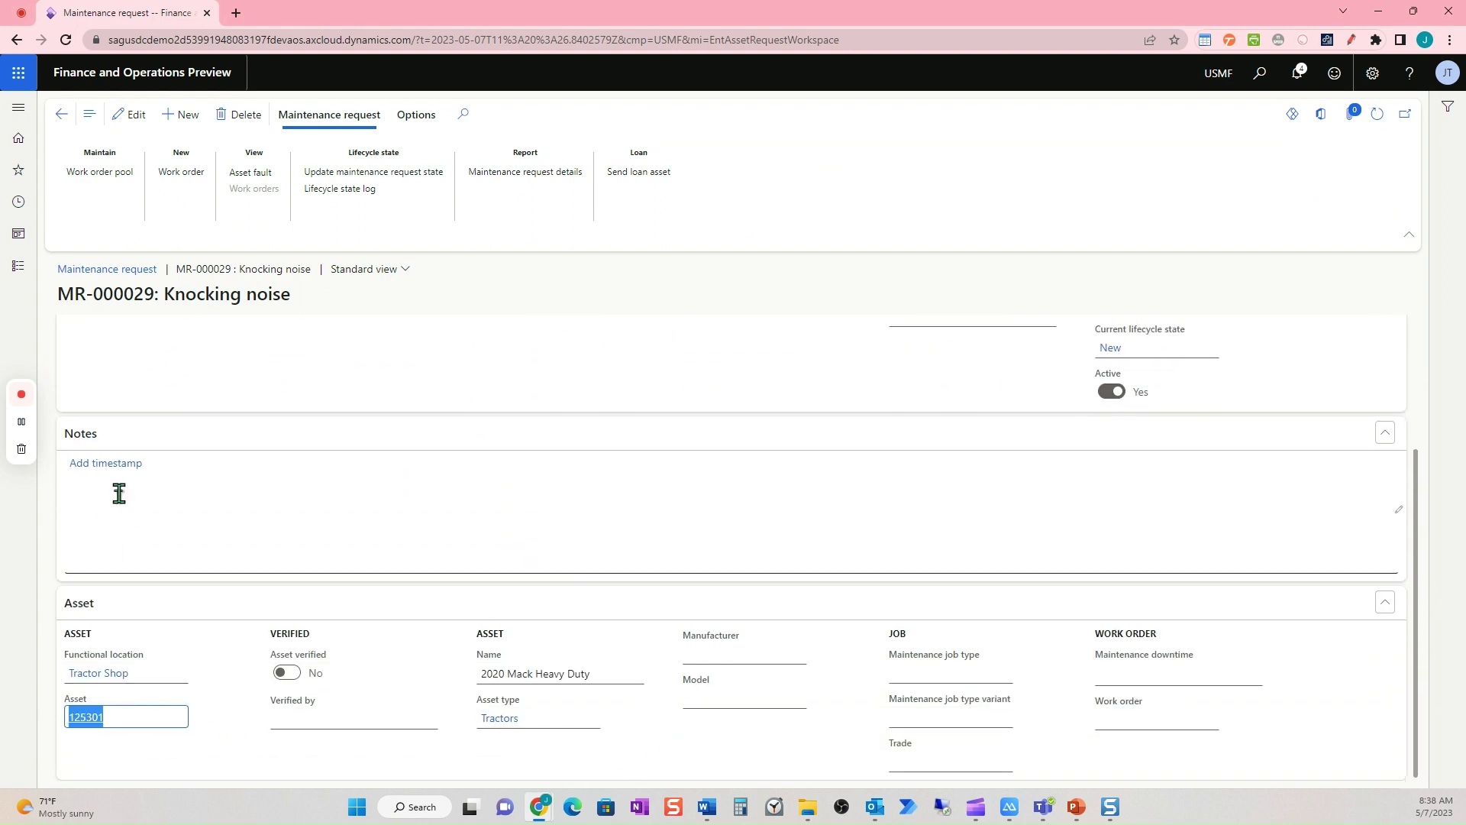
{"action": "left_click", "coordinate": [61, 116]}
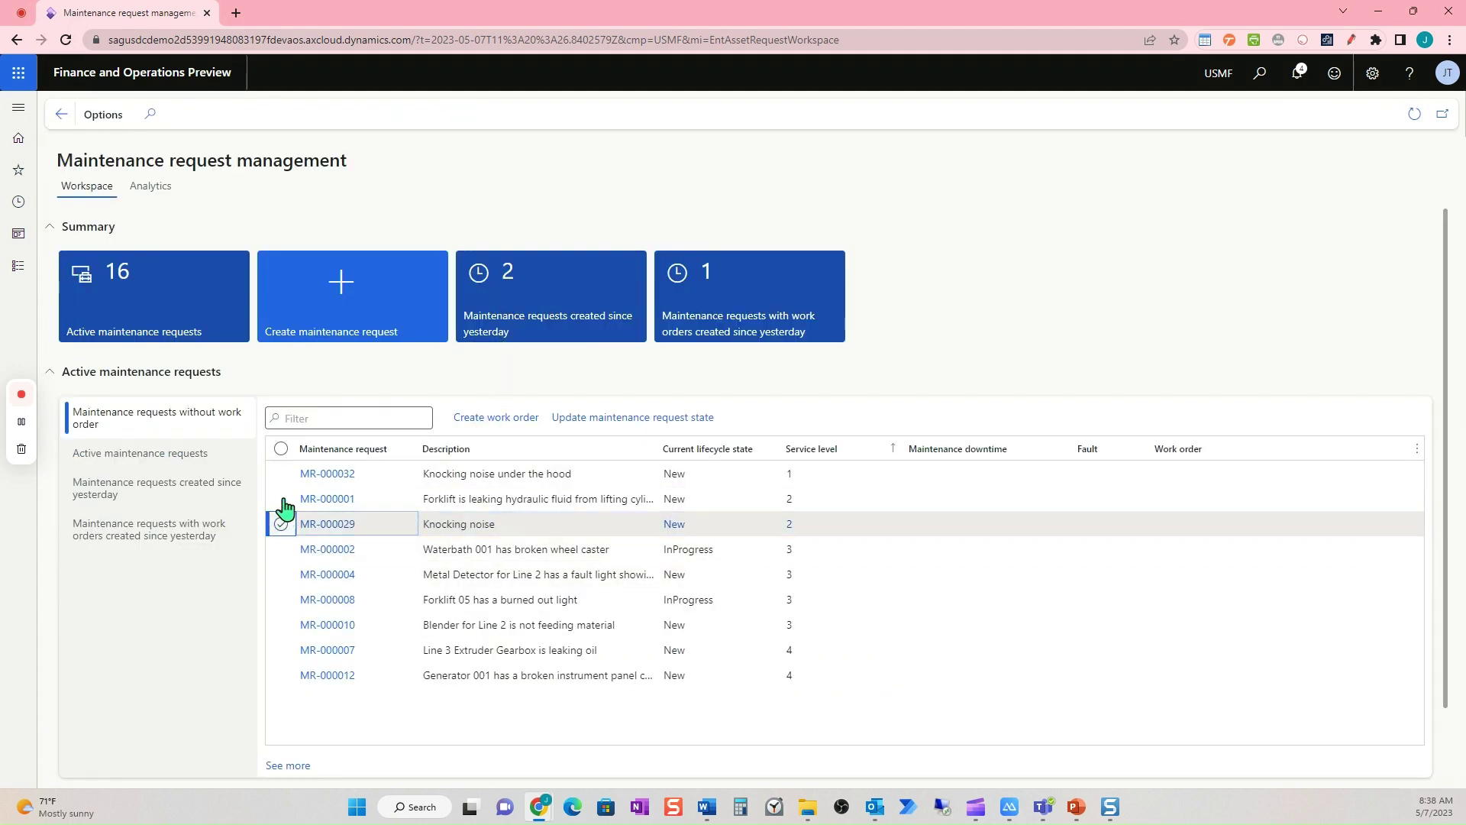
{"action": "left_click", "coordinate": [284, 474]}
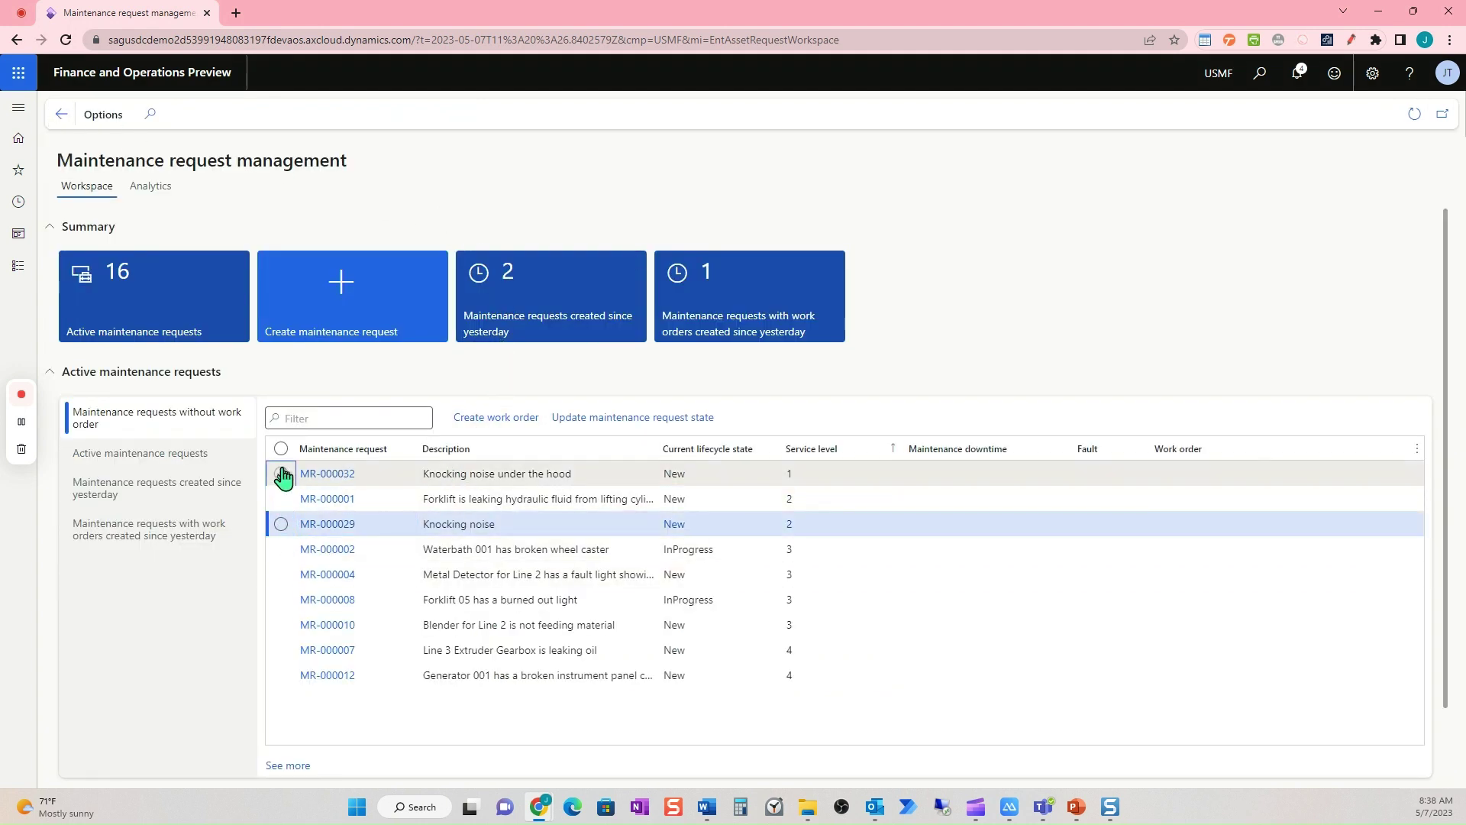
Step: Create work order WO-000041 for MR-000032 with maintenance job type Repair
{"action": "left_click", "coordinate": [499, 418]}
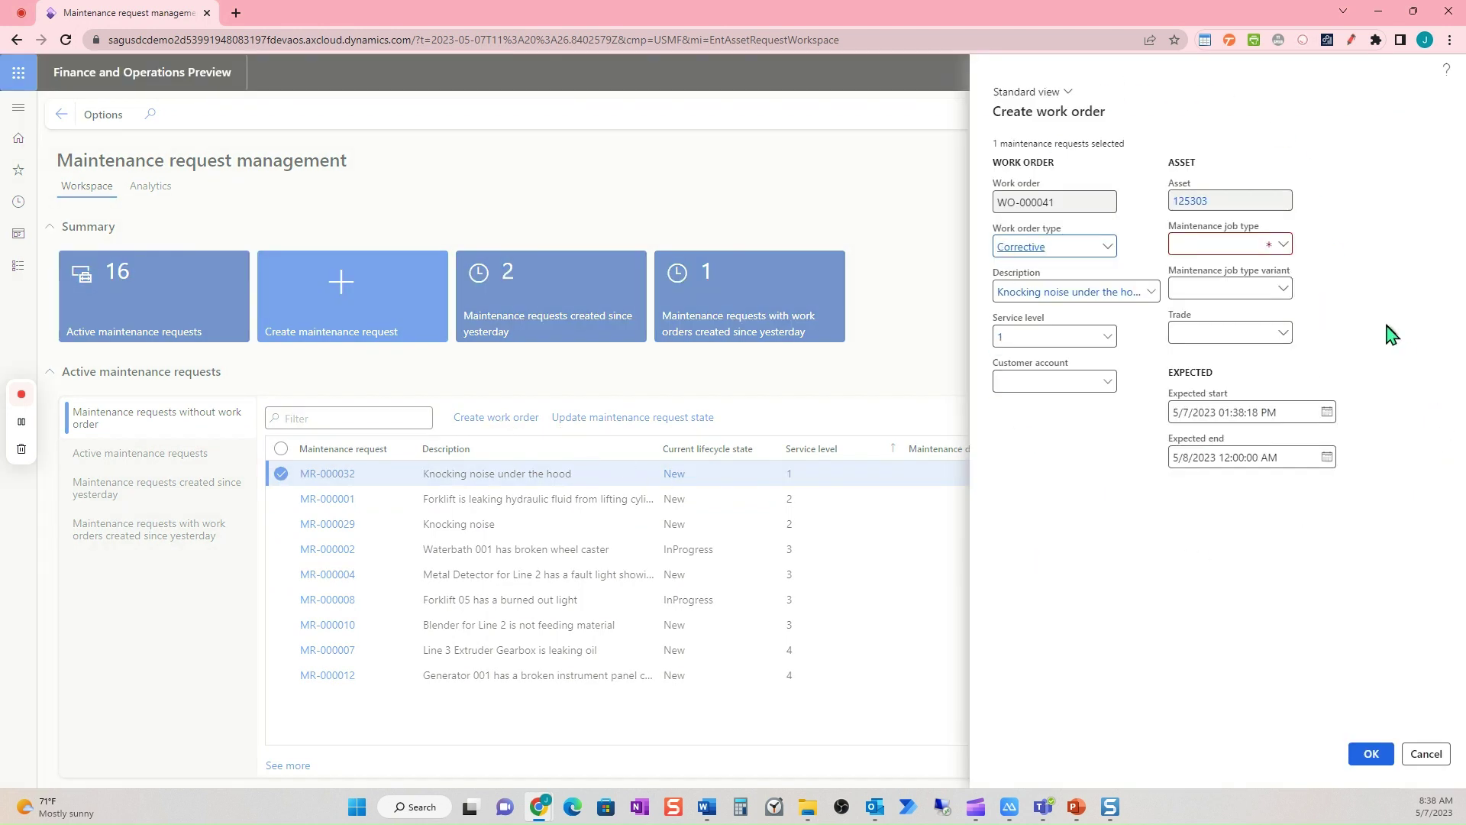
{"action": "left_click", "coordinate": [1019, 336]}
{"action": "left_click", "coordinate": [1284, 246]}
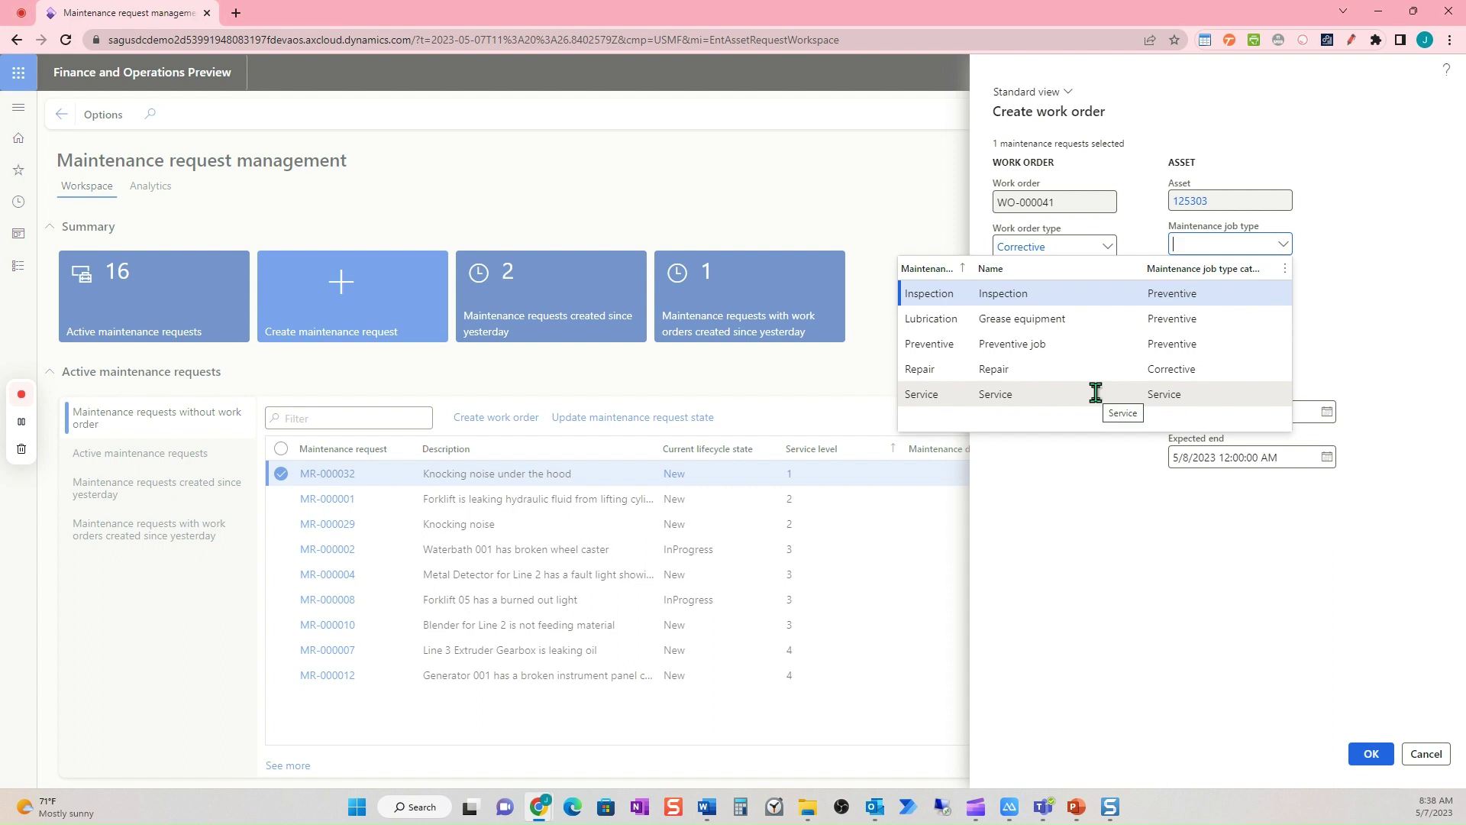
{"action": "left_click", "coordinate": [1031, 370]}
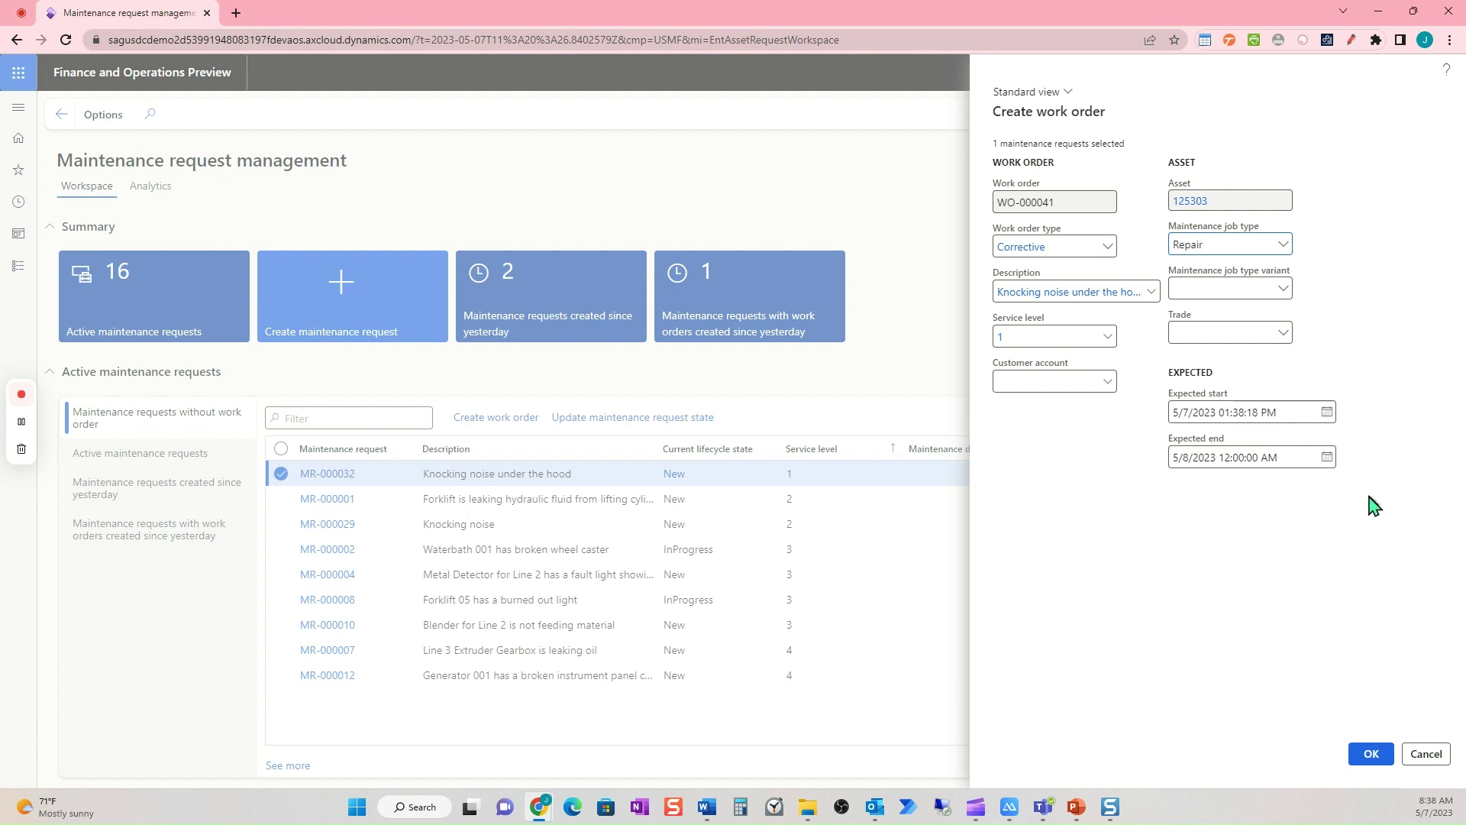
{"action": "left_click", "coordinate": [1379, 756]}
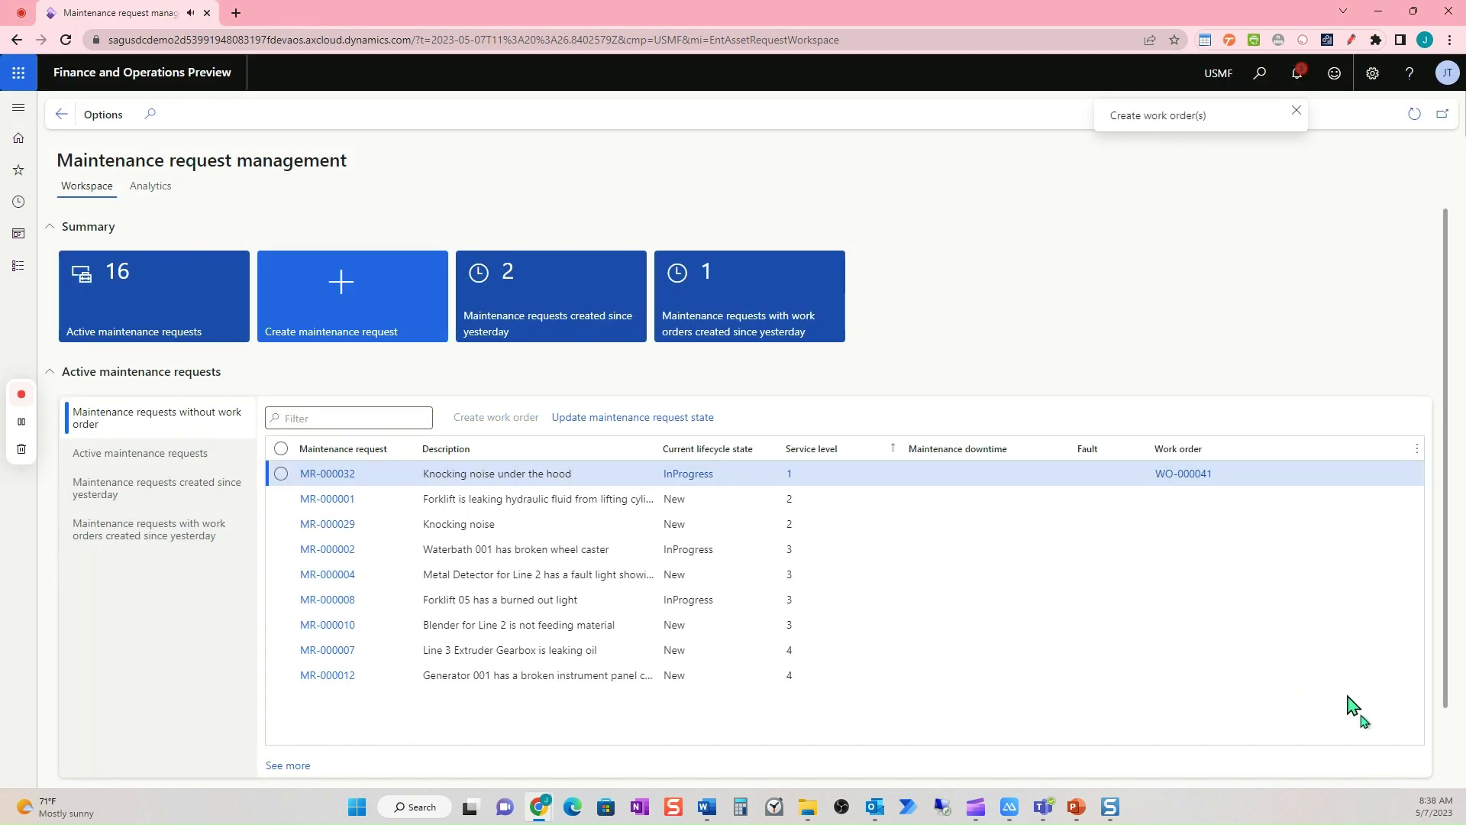
Step: Refresh the maintenance request list to clear MR-000032, then return to the workspace dashboard
{"action": "mouse_move", "coordinate": [1234, 489]}
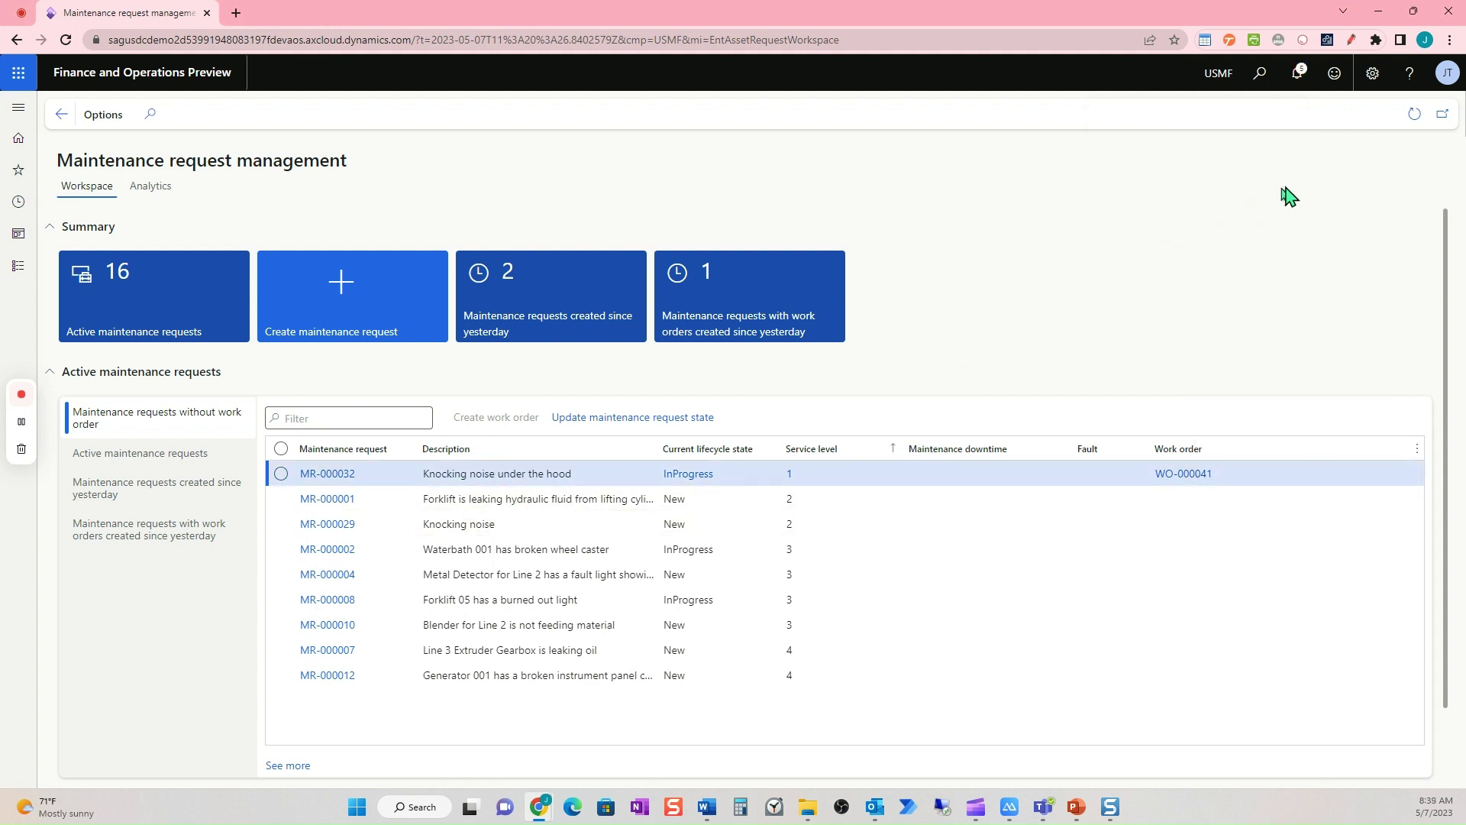
{"action": "left_click", "coordinate": [1414, 115]}
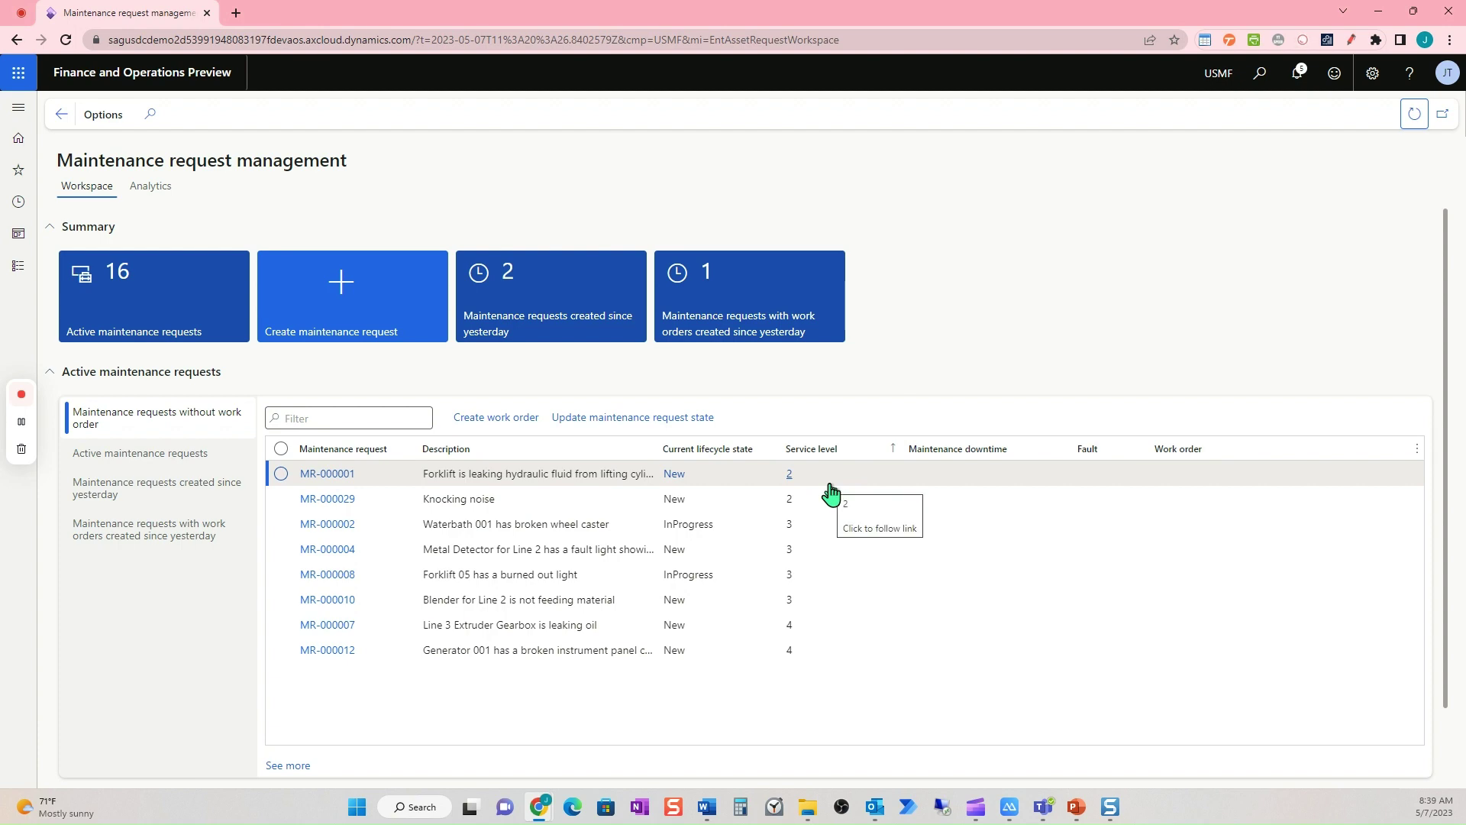
{"action": "left_click", "coordinate": [213, 84]}
Step: Open Work order management and select the WO-000041 row in Active work orders
{"action": "scroll", "coordinate": [1008, 589], "scroll_direction": "down", "scroll_amount": 4}
{"action": "scroll", "coordinate": [943, 596], "scroll_direction": "down", "scroll_amount": 1}
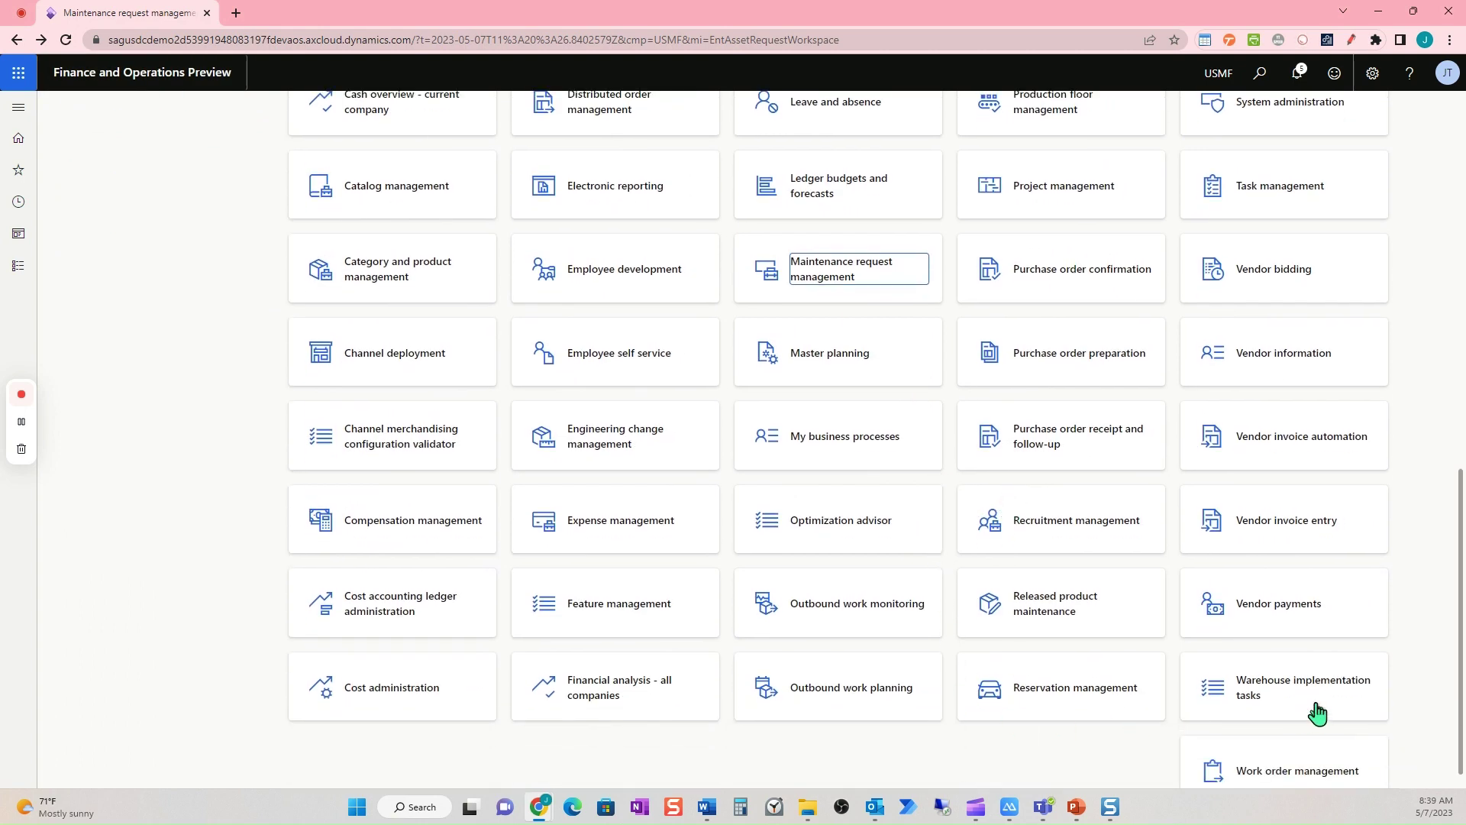
{"action": "scroll", "coordinate": [1318, 714], "scroll_direction": "down", "scroll_amount": 1}
{"action": "left_click", "coordinate": [1301, 756]}
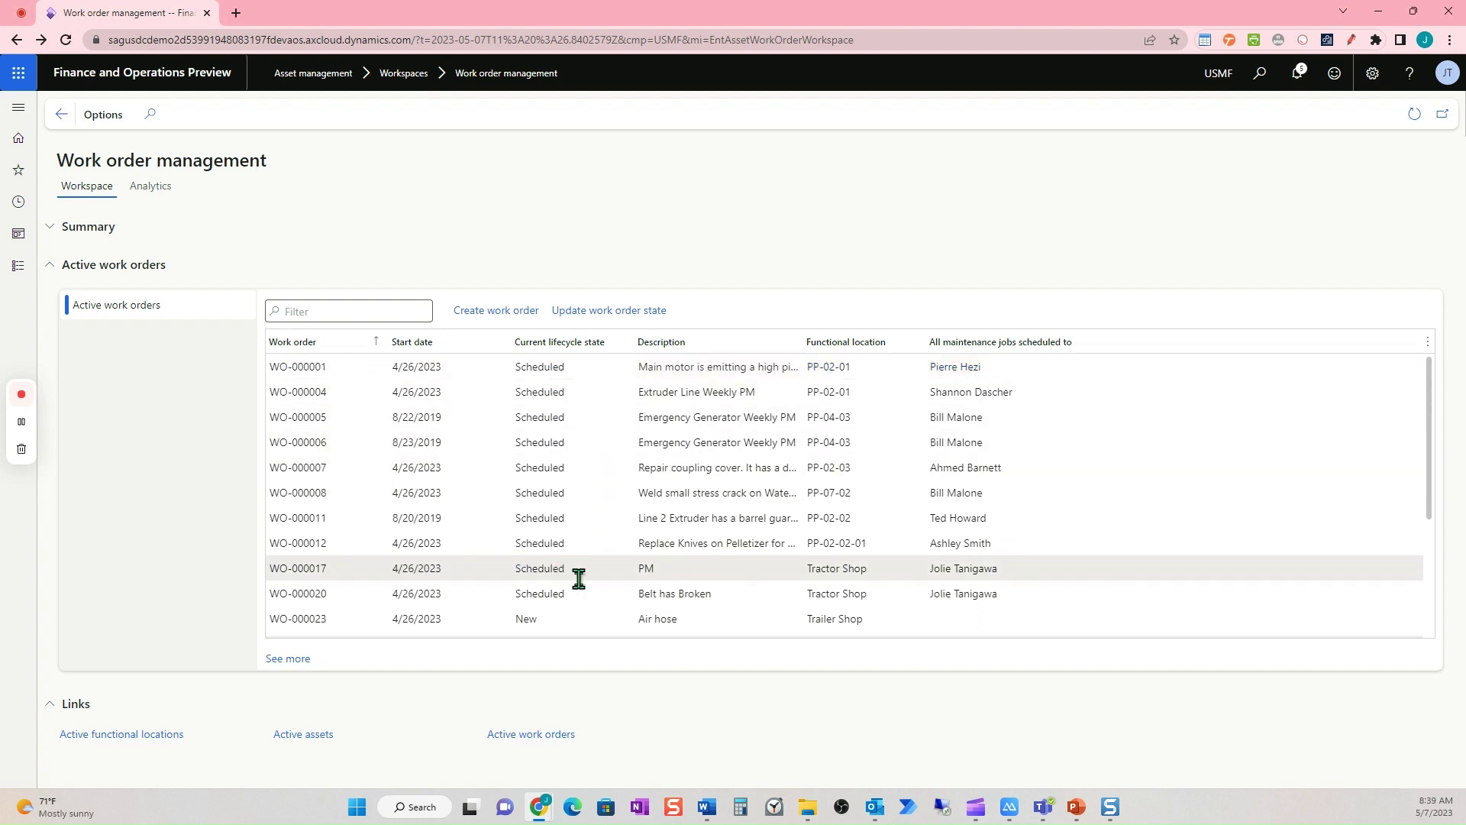
{"action": "scroll", "coordinate": [579, 578], "scroll_direction": "down", "scroll_amount": 2}
{"action": "scroll", "coordinate": [579, 588], "scroll_direction": "down", "scroll_amount": 1}
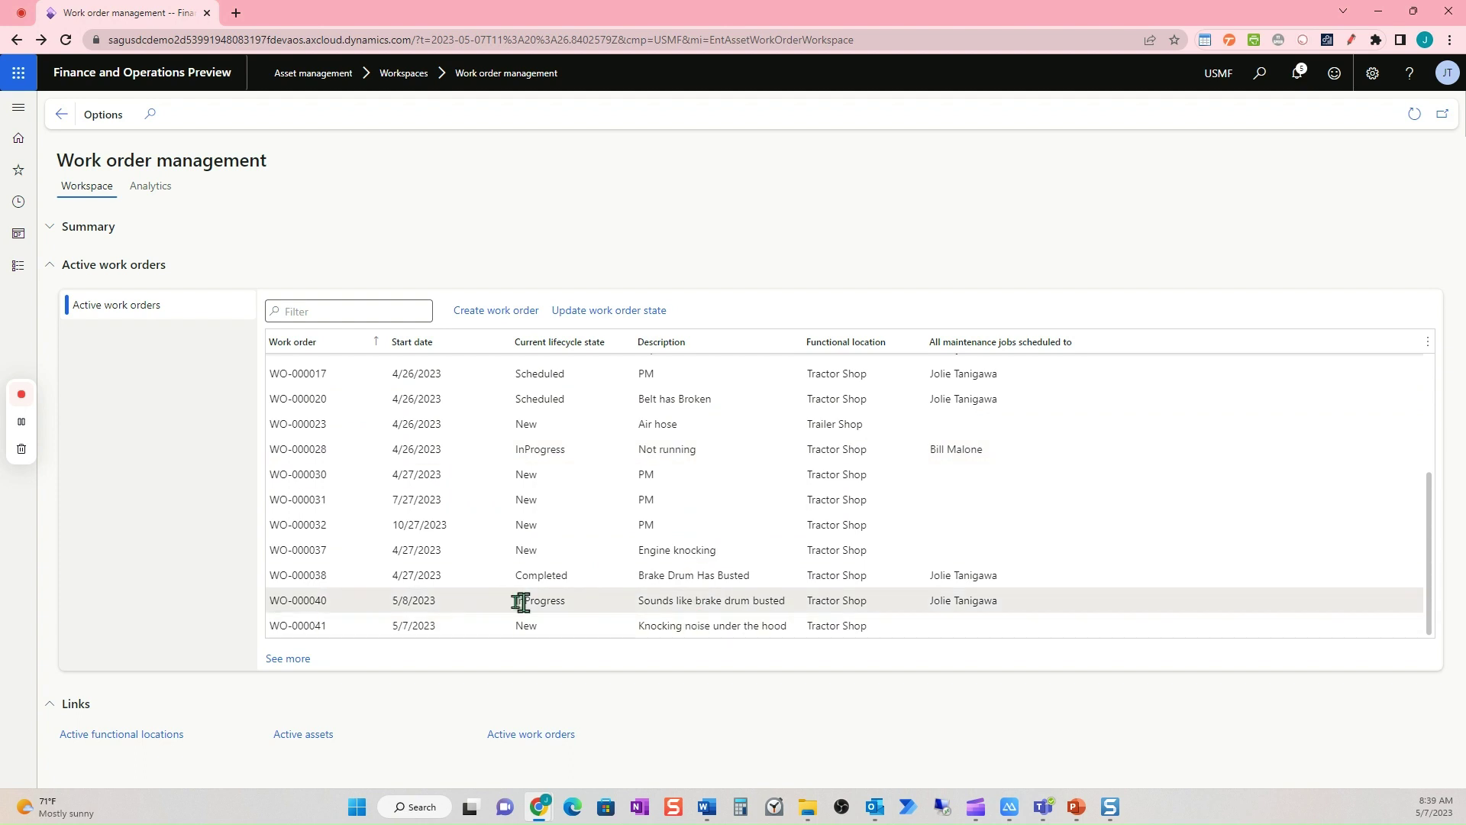
{"action": "left_click", "coordinate": [582, 622]}
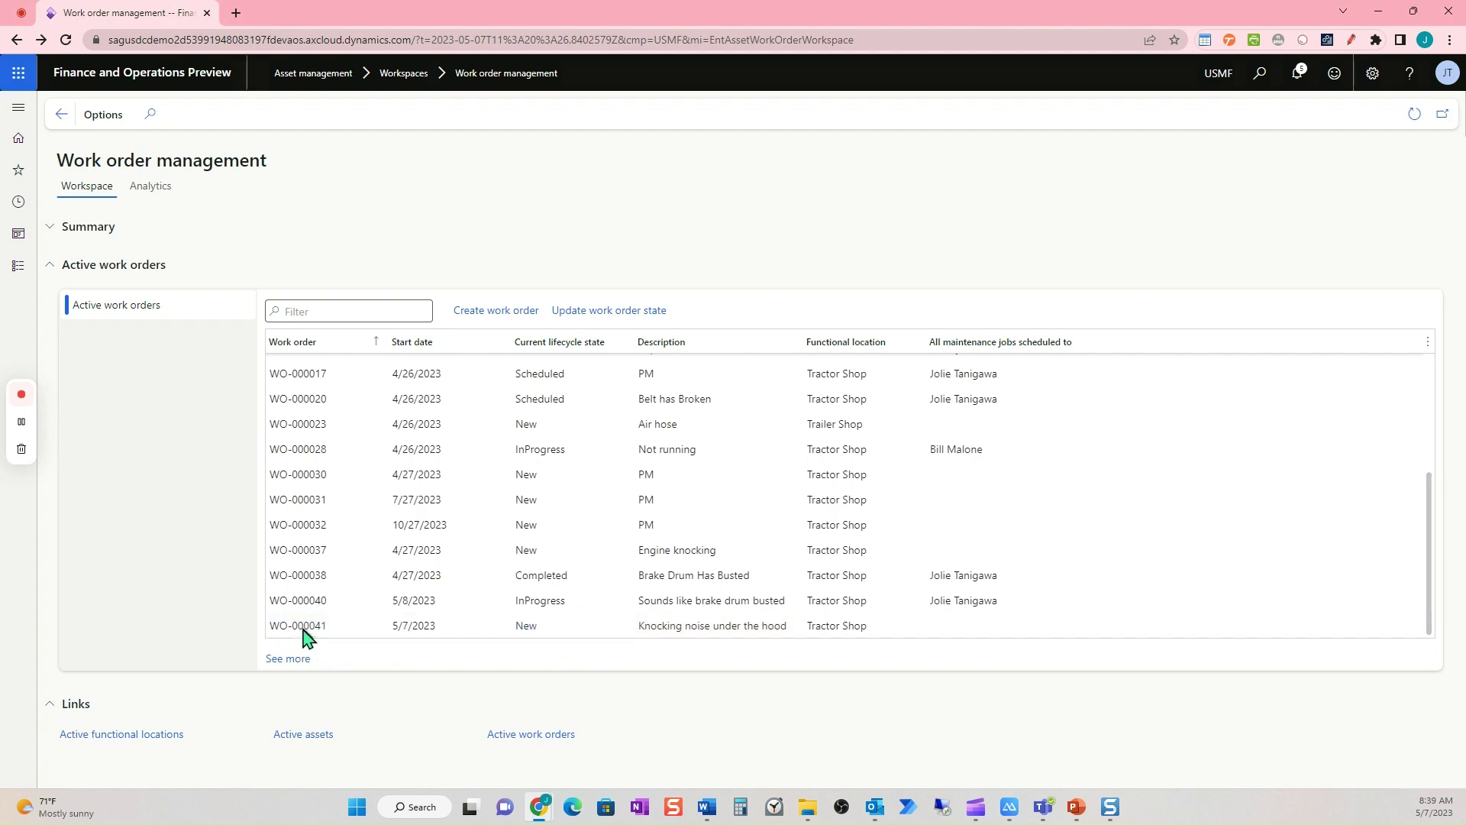
Step: Open WO-000041's detail page with its Repair job at Tractor Shop
{"action": "left_click", "coordinate": [304, 628]}
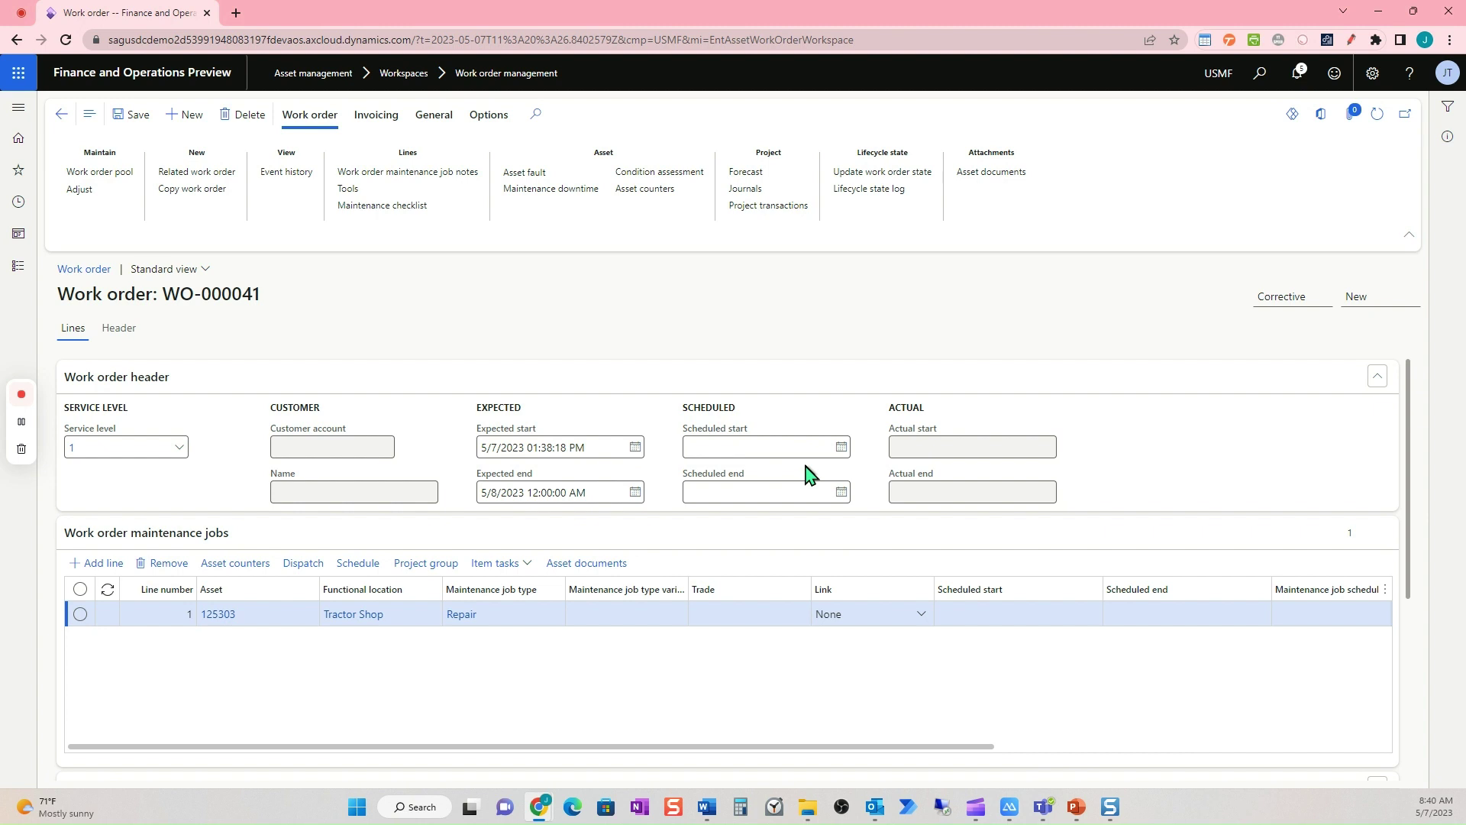
Step: Add the internal note 'Please look at the air pump as well.' to WO-000041's Repair job
{"action": "left_click", "coordinate": [422, 180]}
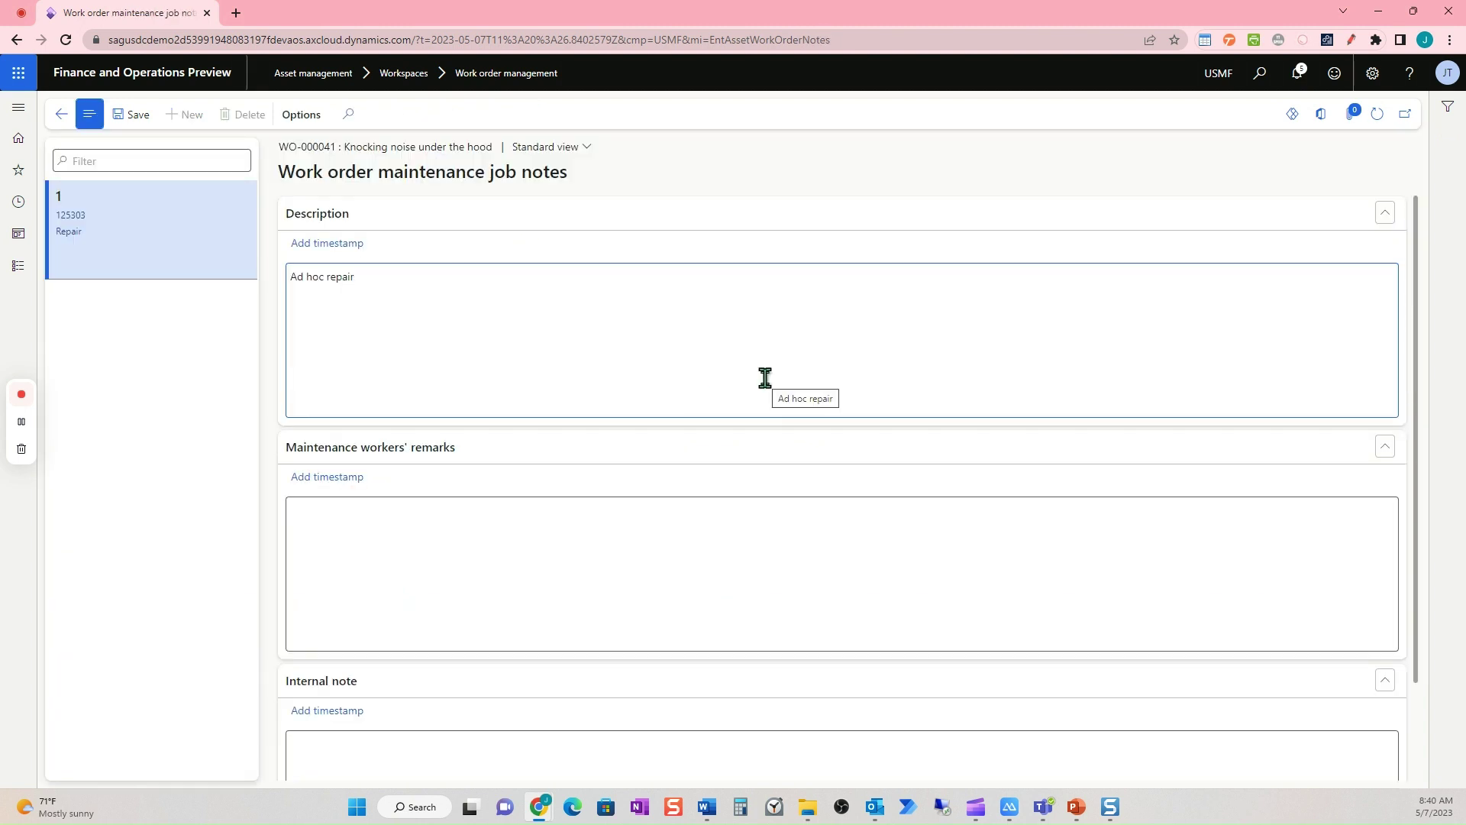
{"action": "scroll", "coordinate": [710, 530], "scroll_direction": "down", "scroll_amount": 1}
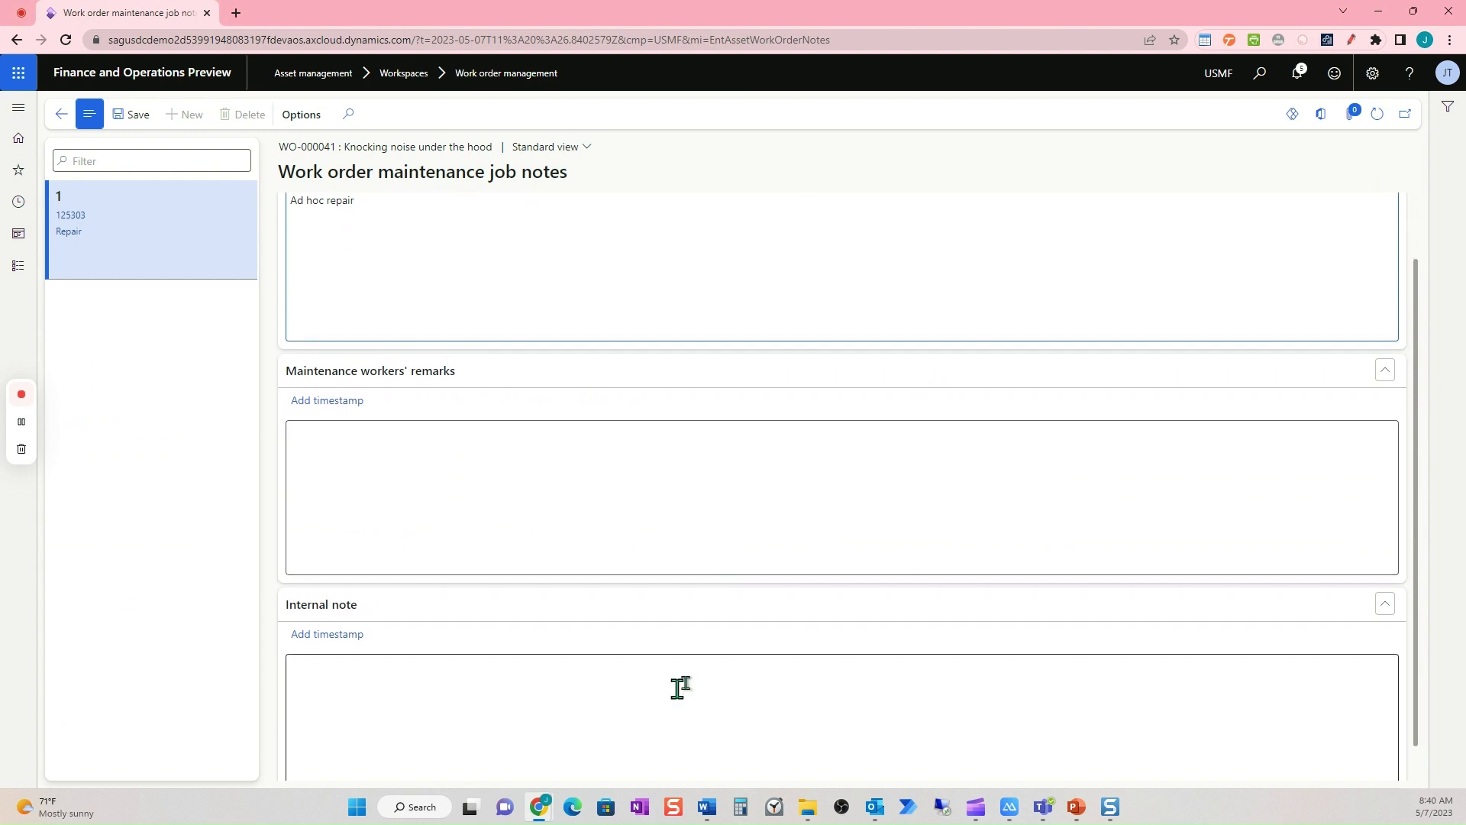
{"action": "left_click", "coordinate": [493, 710]}
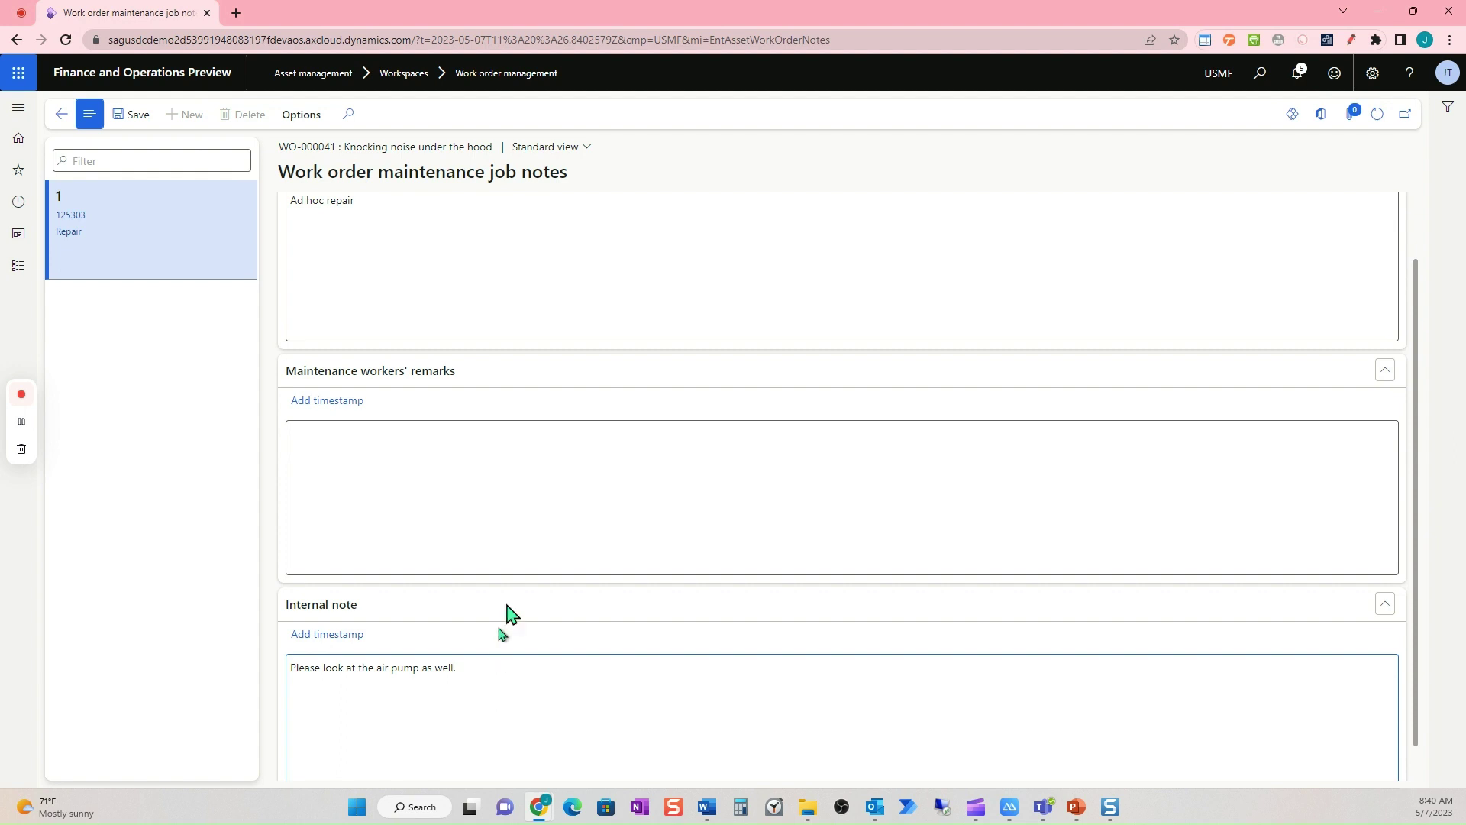
{"action": "left_click", "coordinate": [55, 125]}
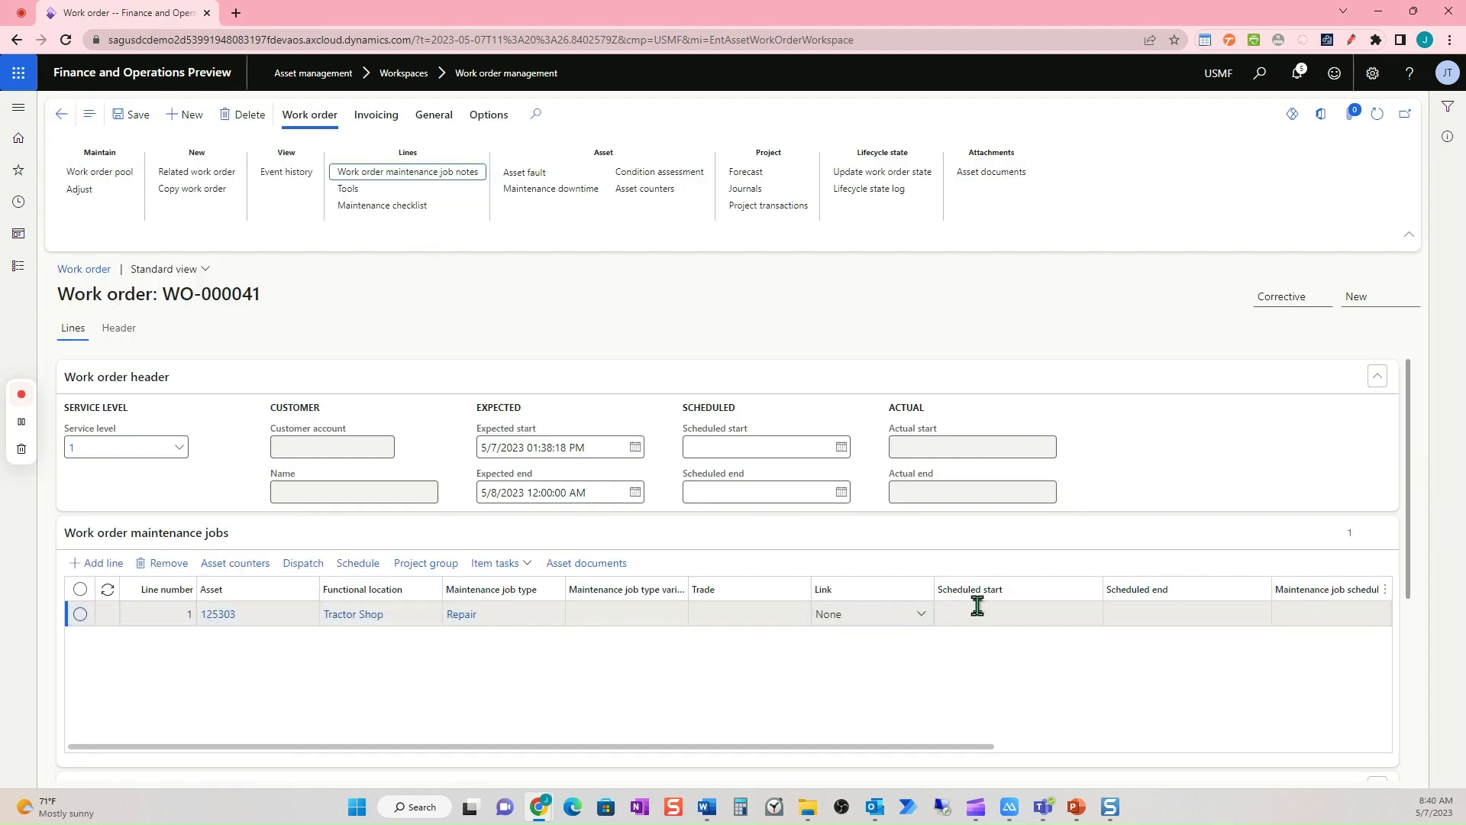
Step: Dispatch WO-000041's repair job to a filtered worker for 5/8/2023 3–4 PM, then verify it shows Scheduled
{"action": "left_click", "coordinate": [808, 612]}
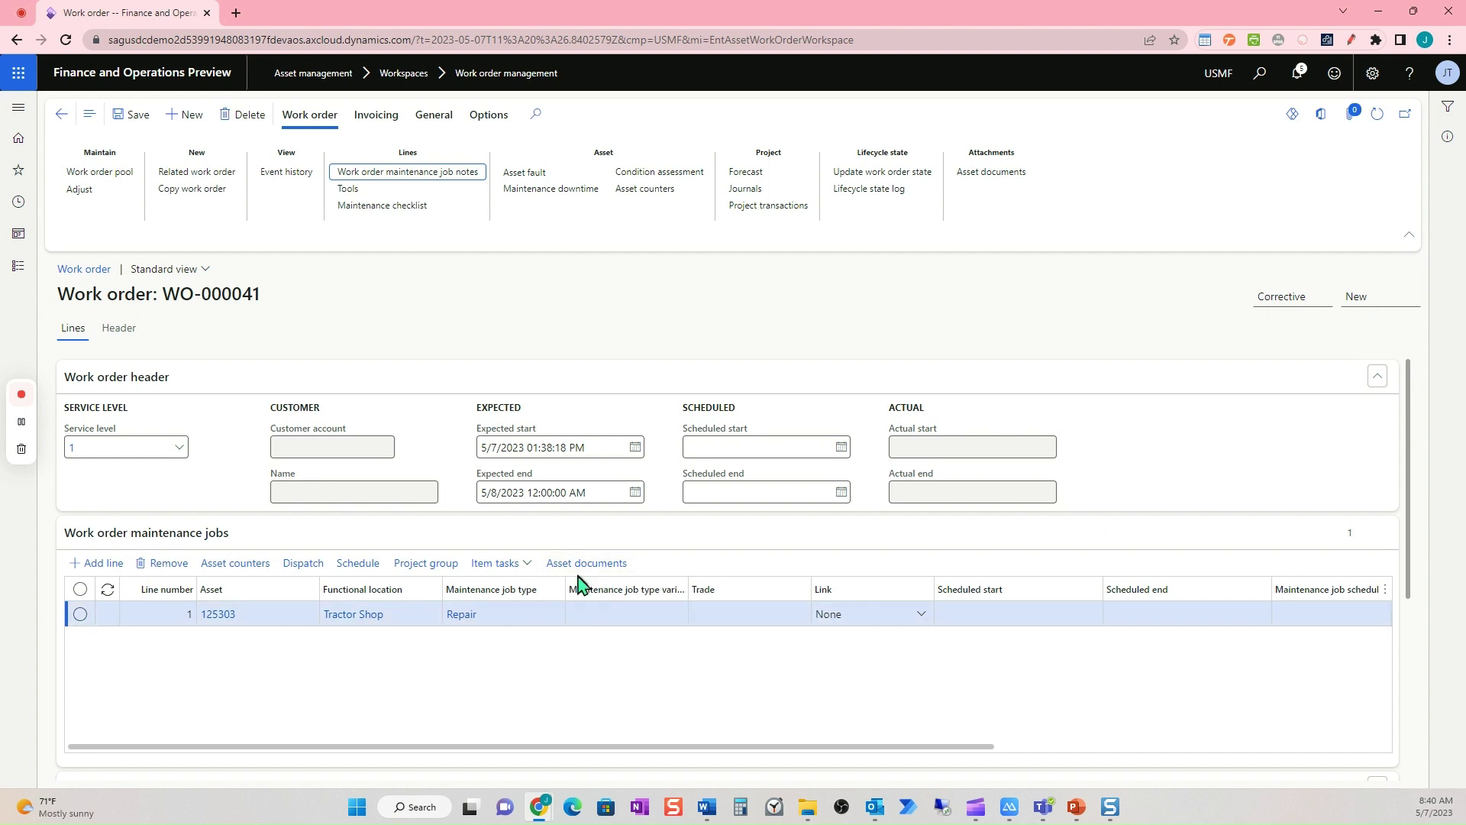
{"action": "left_click", "coordinate": [295, 574]}
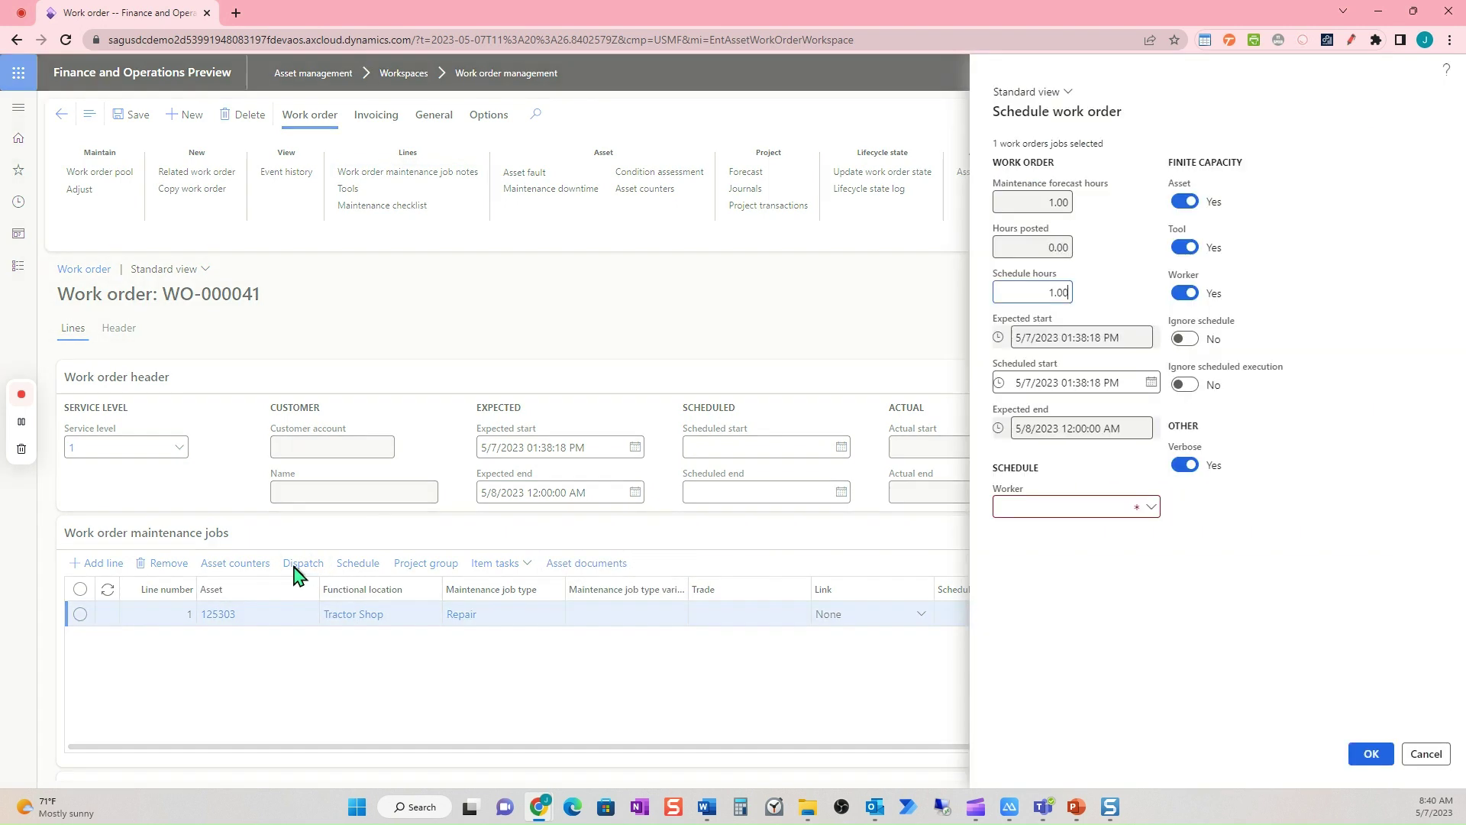
{"action": "left_click", "coordinate": [1150, 510]}
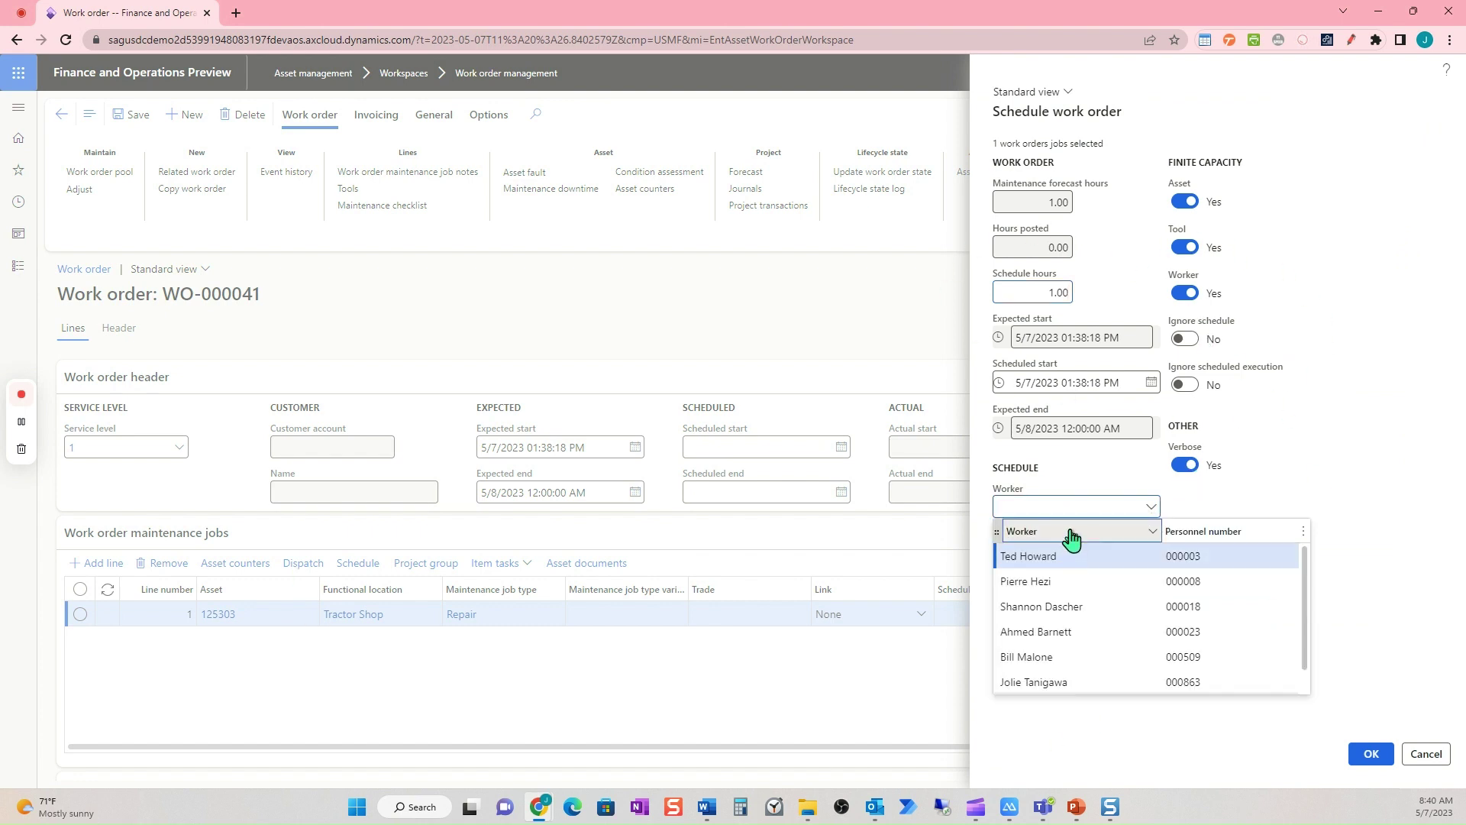
{"action": "left_click", "coordinate": [1071, 535]}
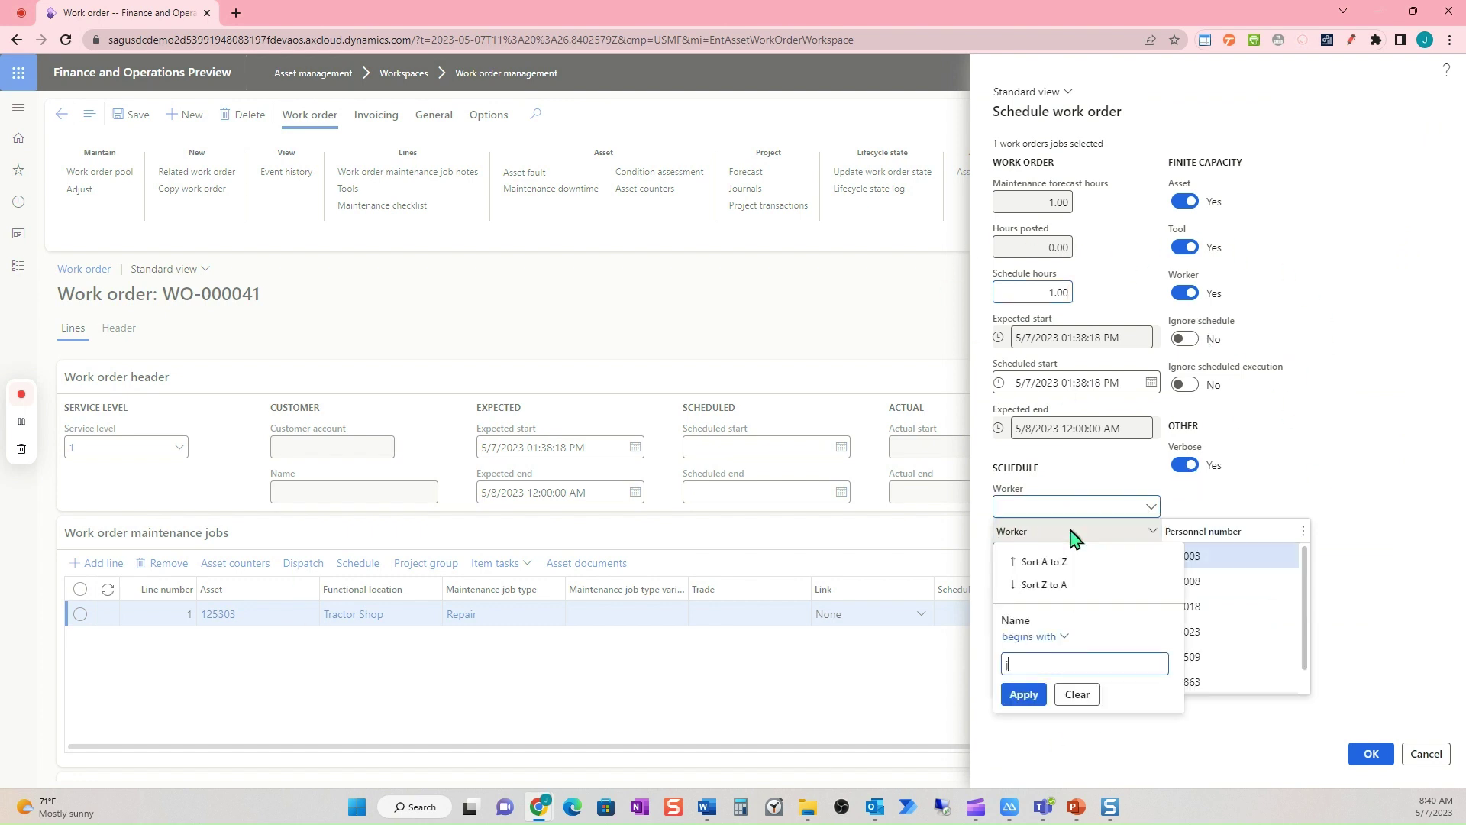
{"action": "left_click", "coordinate": [1024, 695]}
{"action": "left_click", "coordinate": [1142, 557]}
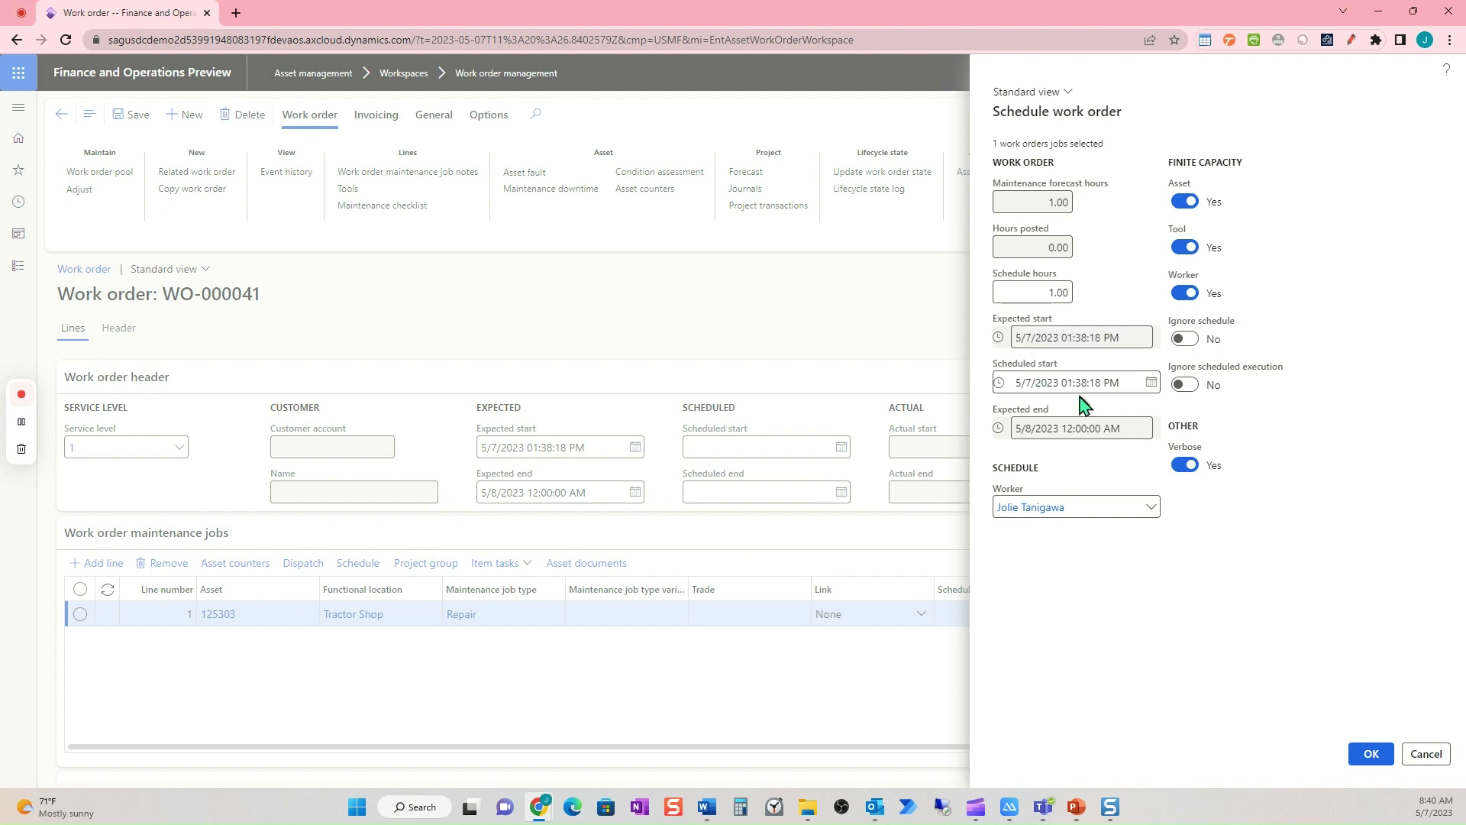
{"action": "left_click", "coordinate": [1372, 754]}
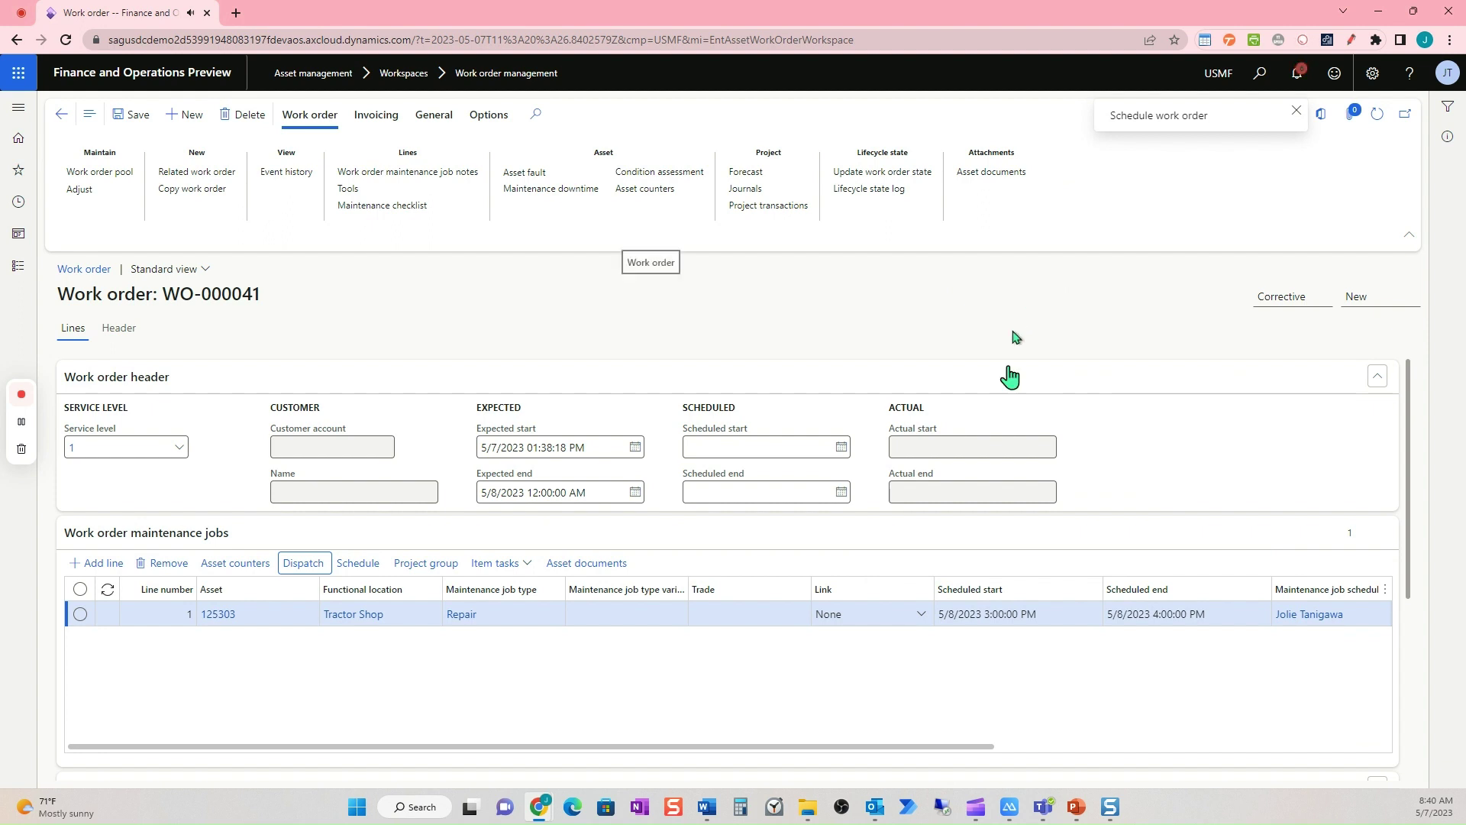
{"action": "left_click", "coordinate": [1367, 297]}
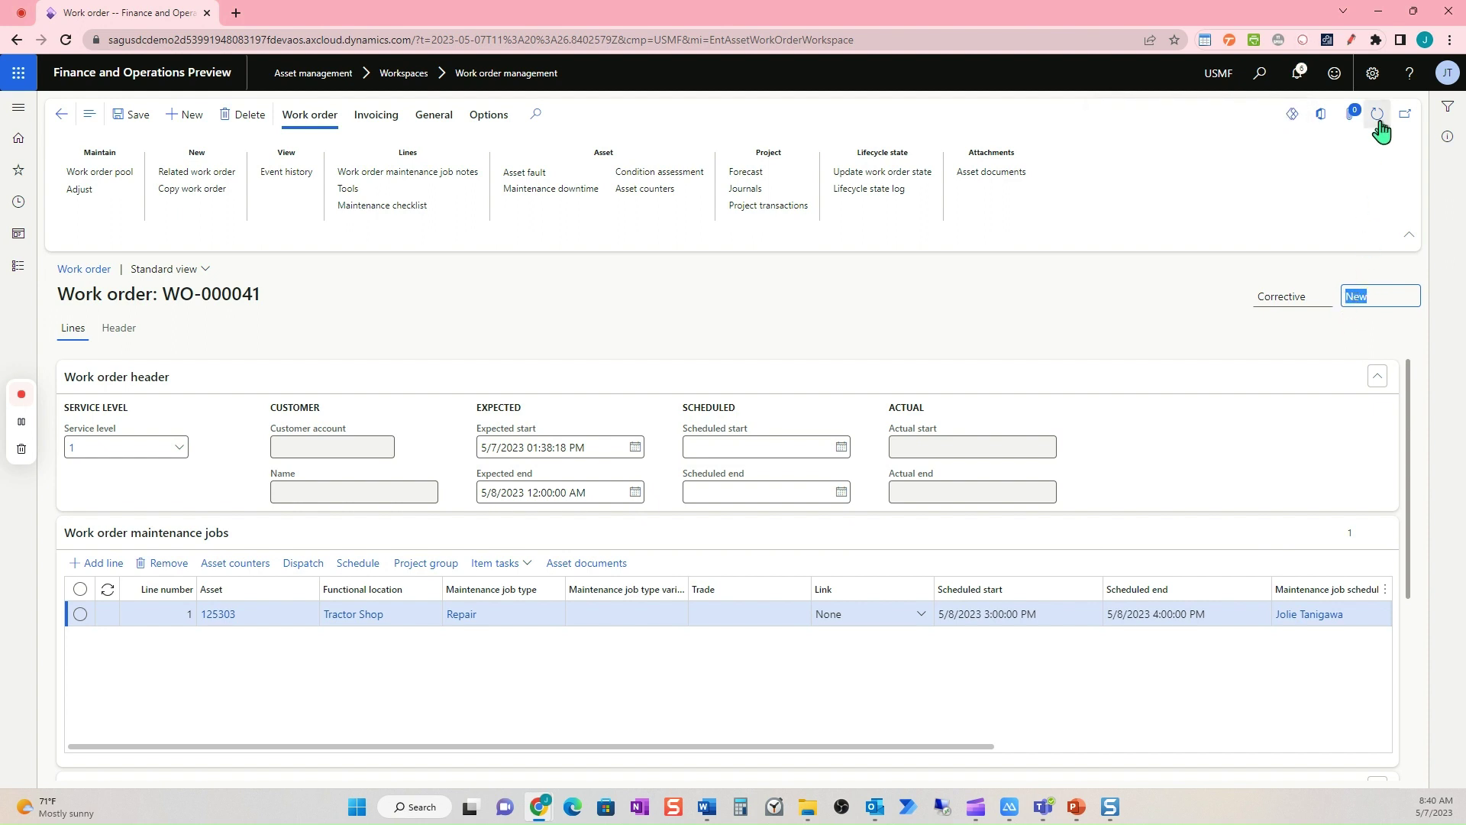
{"action": "left_click", "coordinate": [1403, 229]}
{"action": "left_click", "coordinate": [1379, 296]}
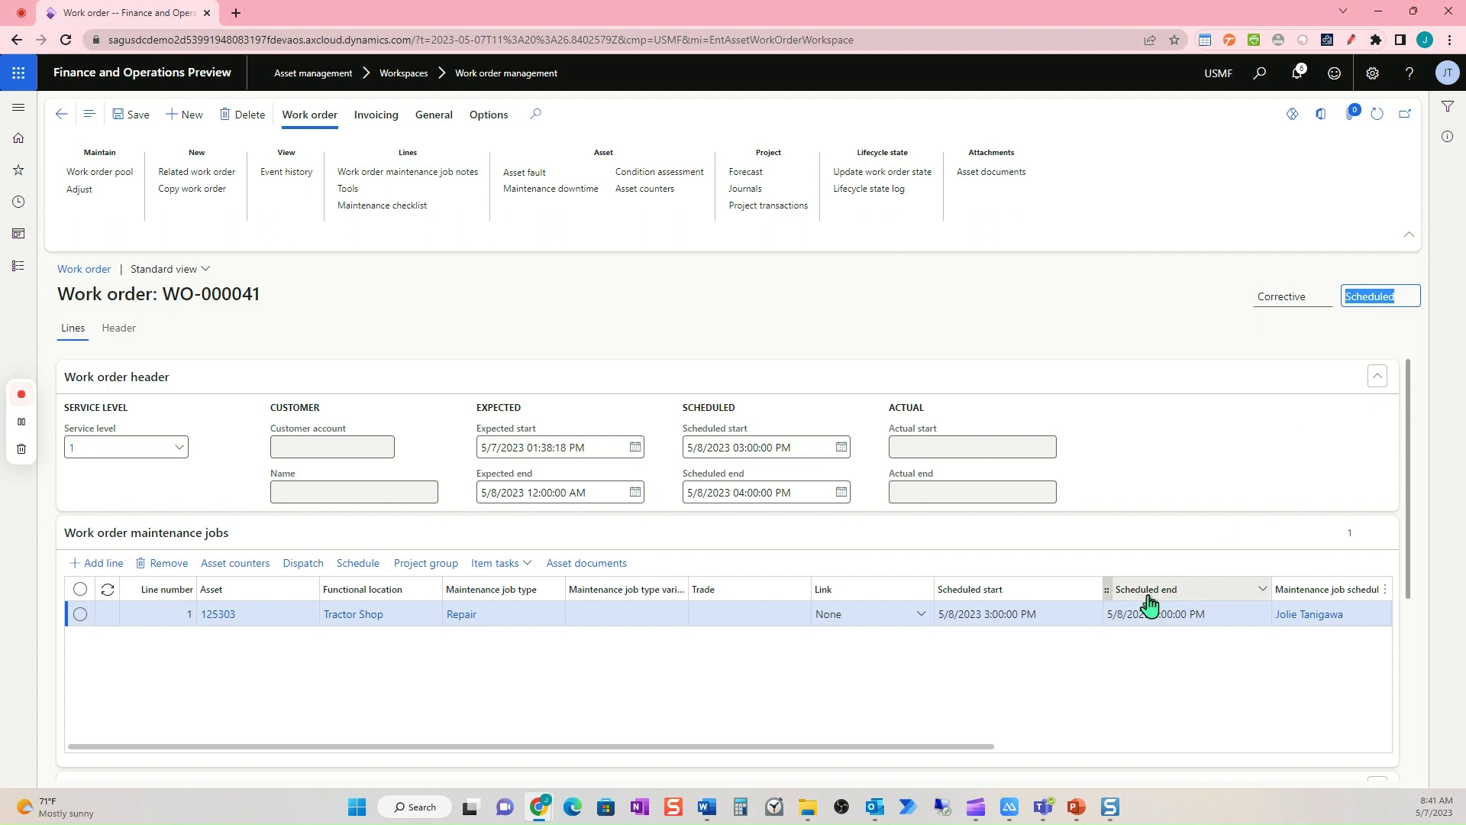
Step: In the mirrored mobile app, open the WO-000041 job at Tractor Shop
{"action": "left_click", "coordinate": [1005, 815]}
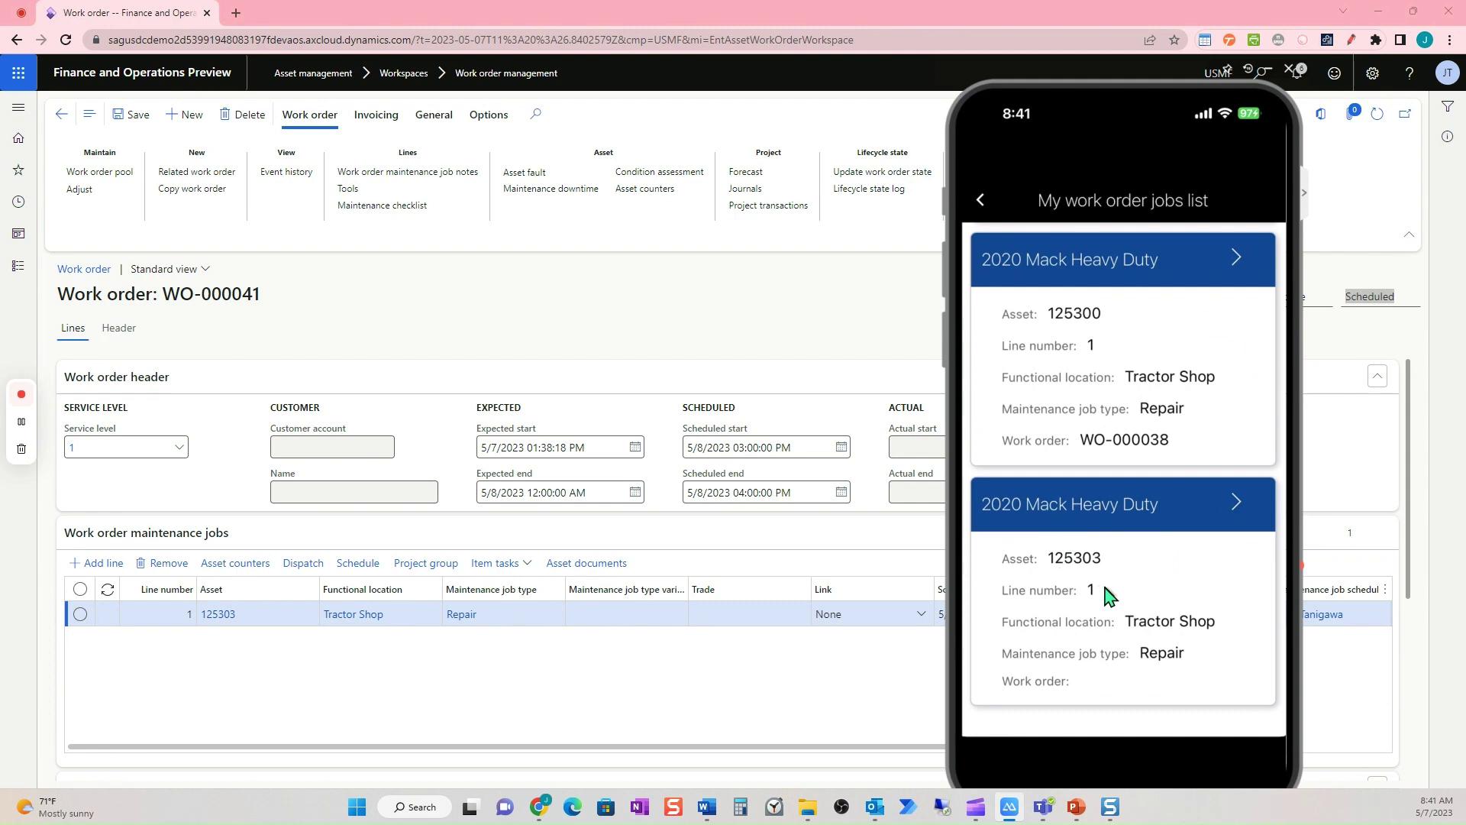
{"action": "scroll", "coordinate": [1107, 594], "scroll_direction": "down", "scroll_amount": 2}
{"action": "scroll", "coordinate": [1107, 594], "scroll_direction": "up", "scroll_amount": 5}
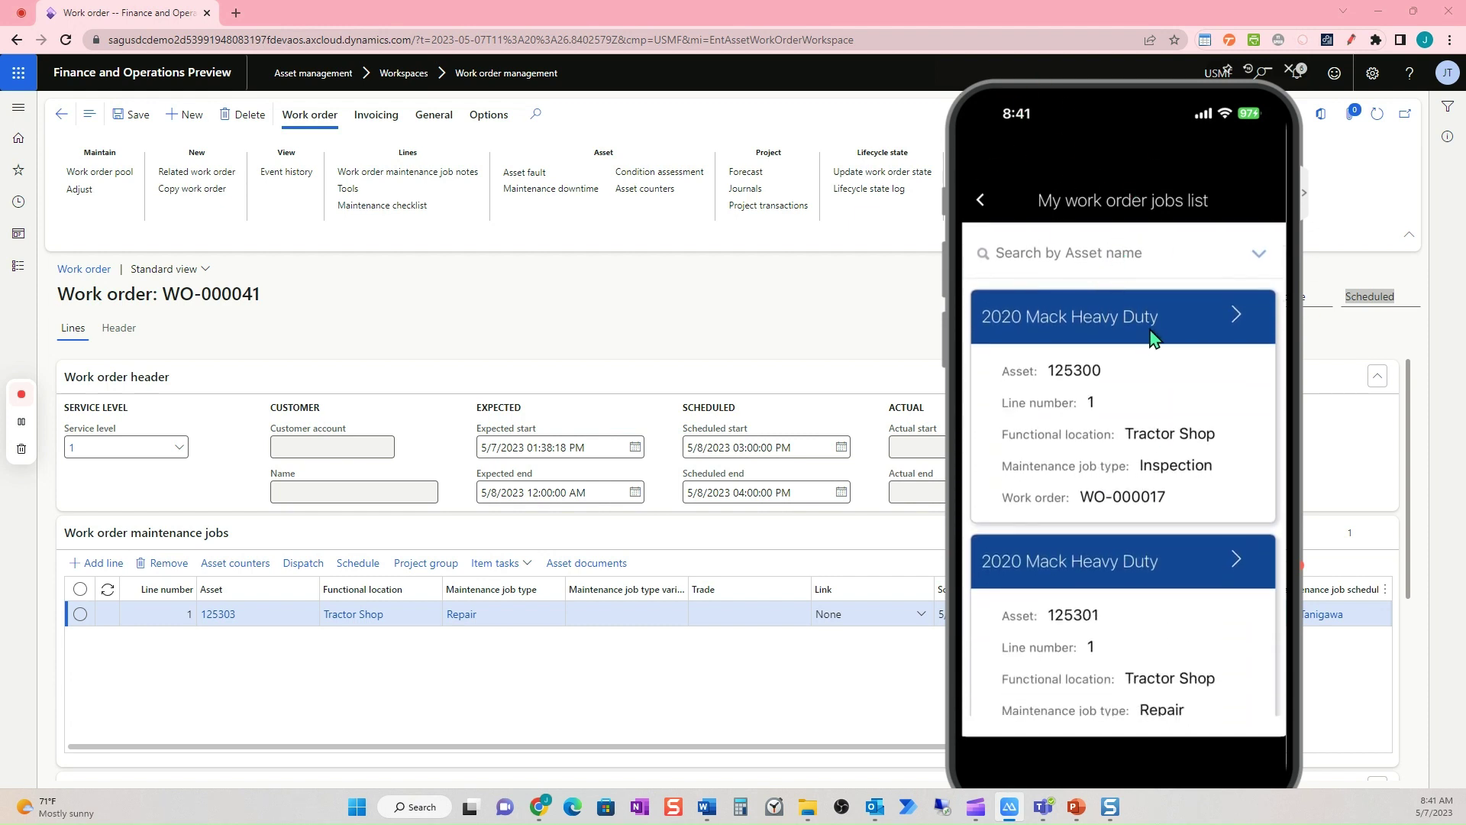
{"action": "scroll", "coordinate": [1151, 336], "scroll_direction": "up", "scroll_amount": 5}
{"action": "scroll", "coordinate": [1151, 336], "scroll_direction": "down", "scroll_amount": 10}
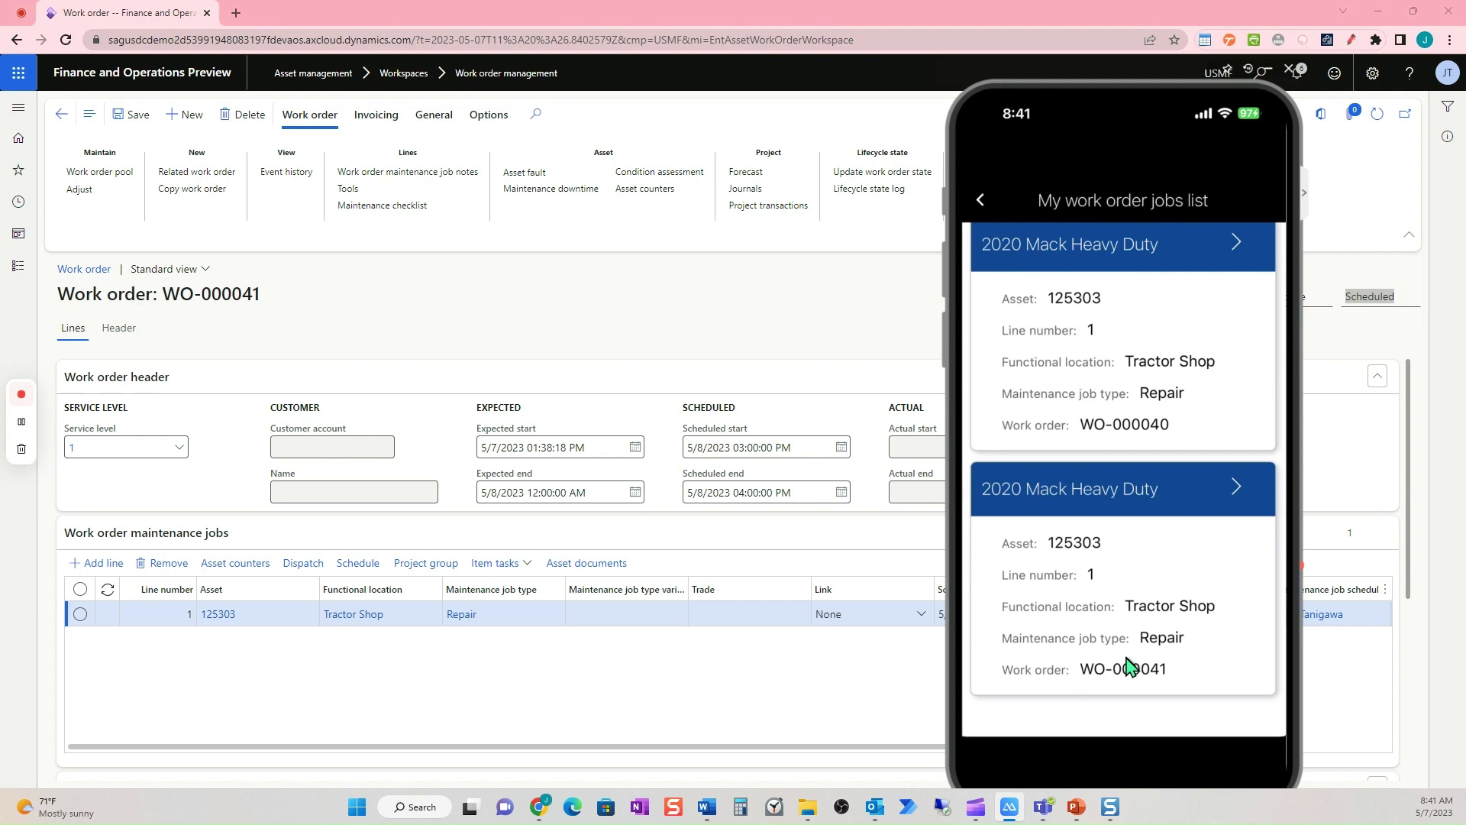
{"action": "left_click", "coordinate": [1128, 664]}
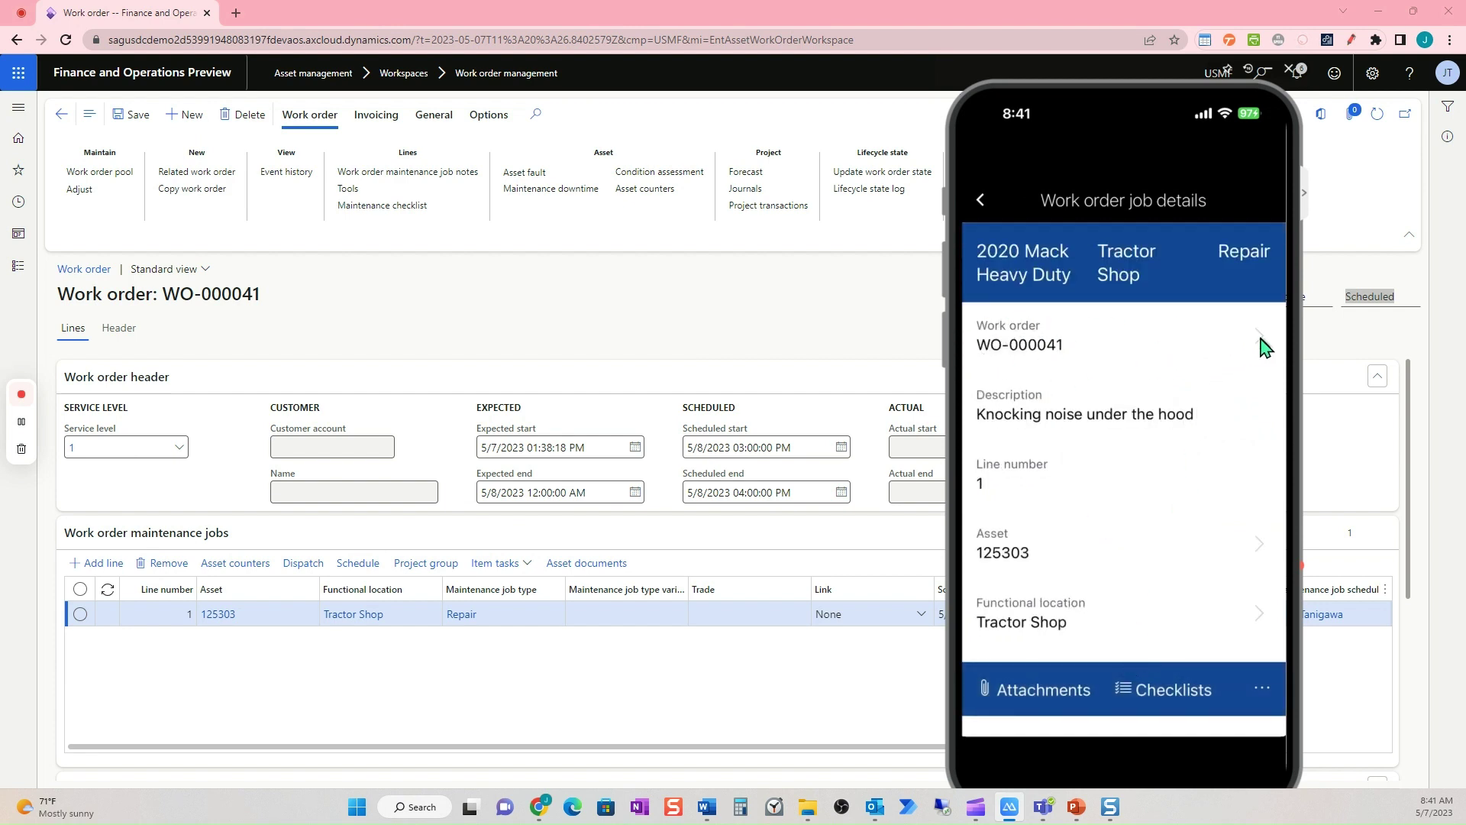
Step: Change WO-000041's lifecycle state to InProgress, keeping actual start May 7, 2023 8:42 AM
{"action": "left_click", "coordinate": [1260, 337]}
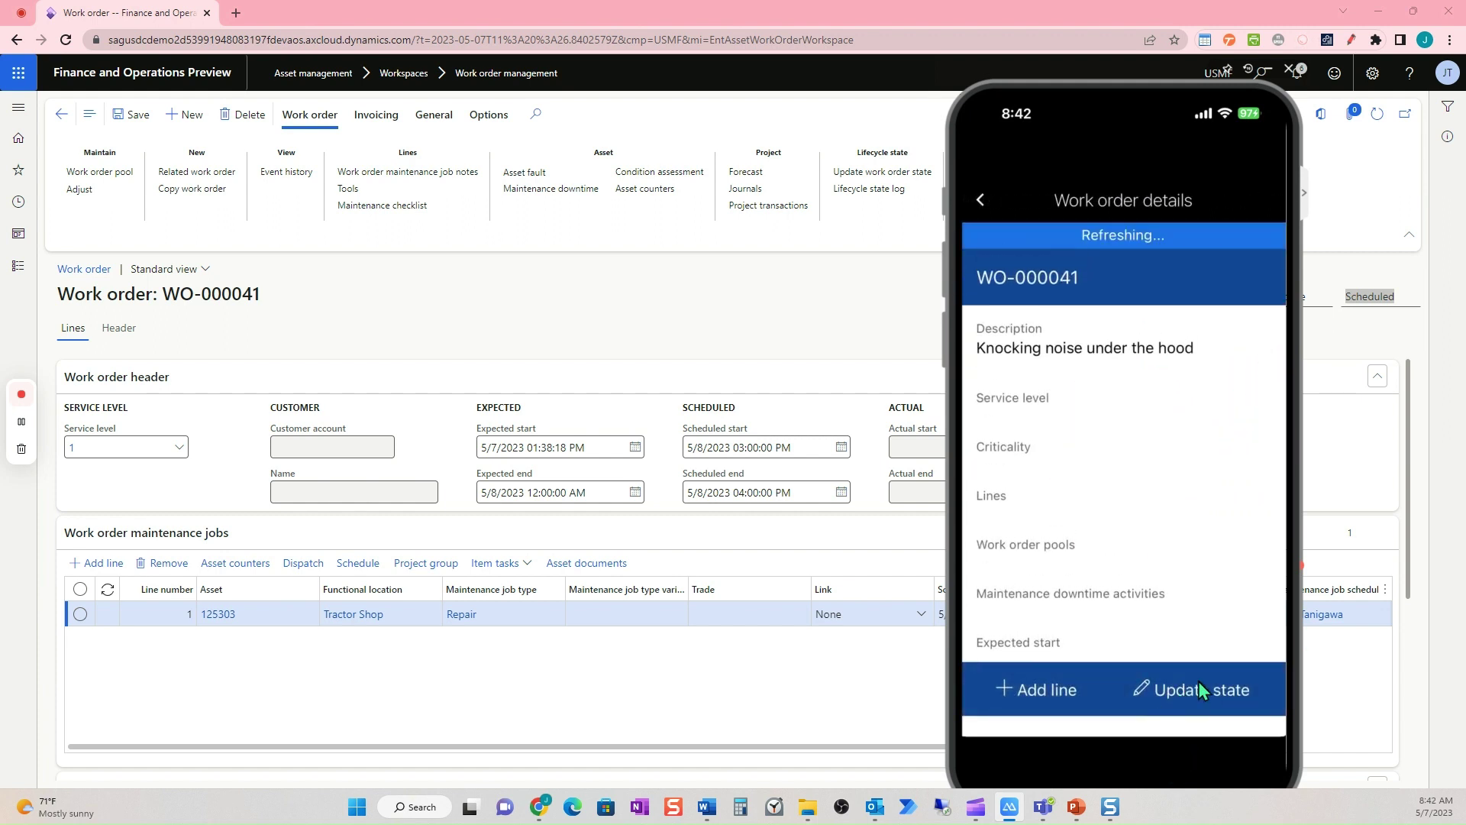
{"action": "left_click", "coordinate": [1220, 704]}
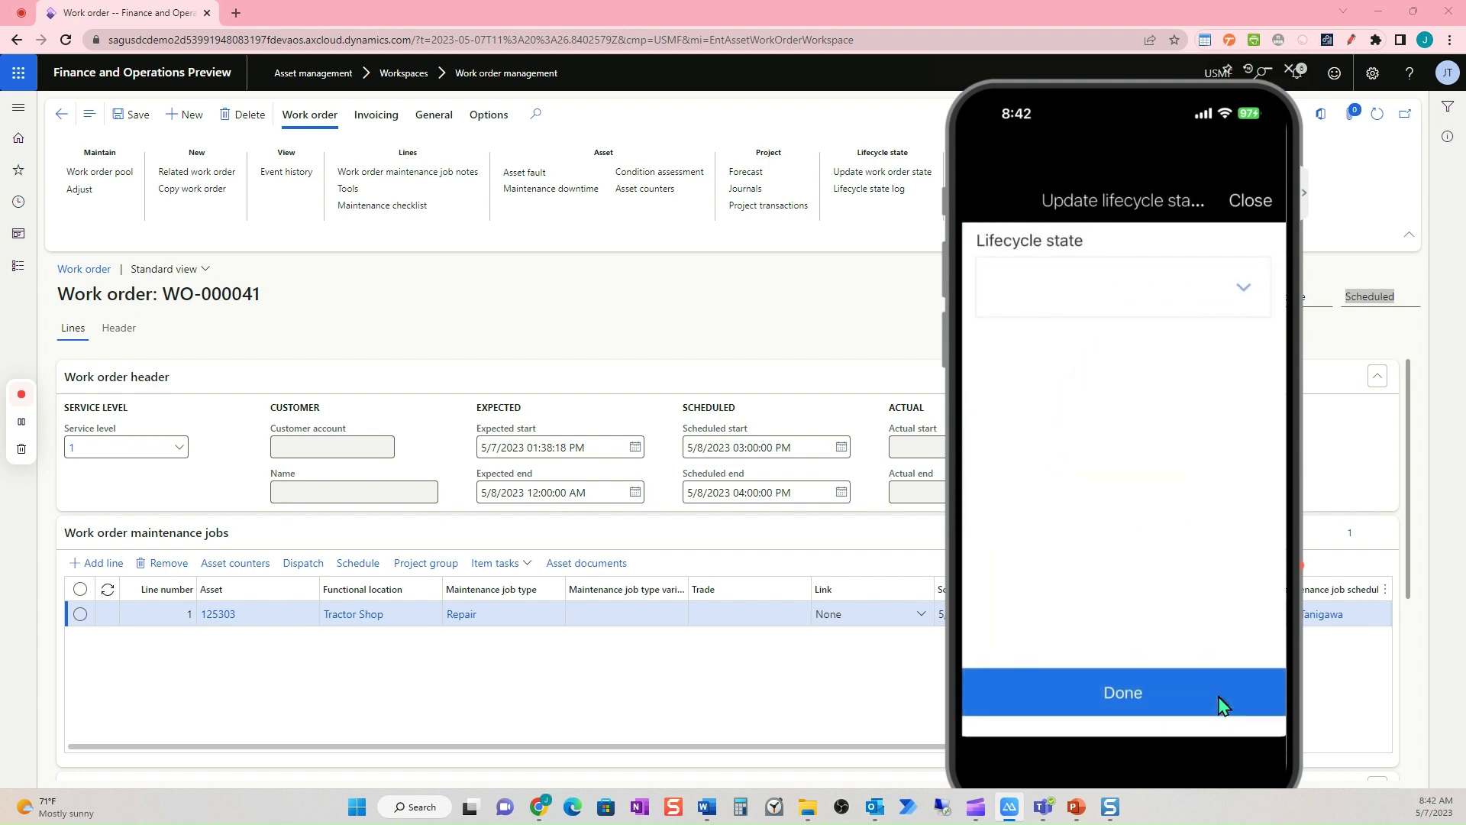
{"action": "left_click", "coordinate": [1245, 294]}
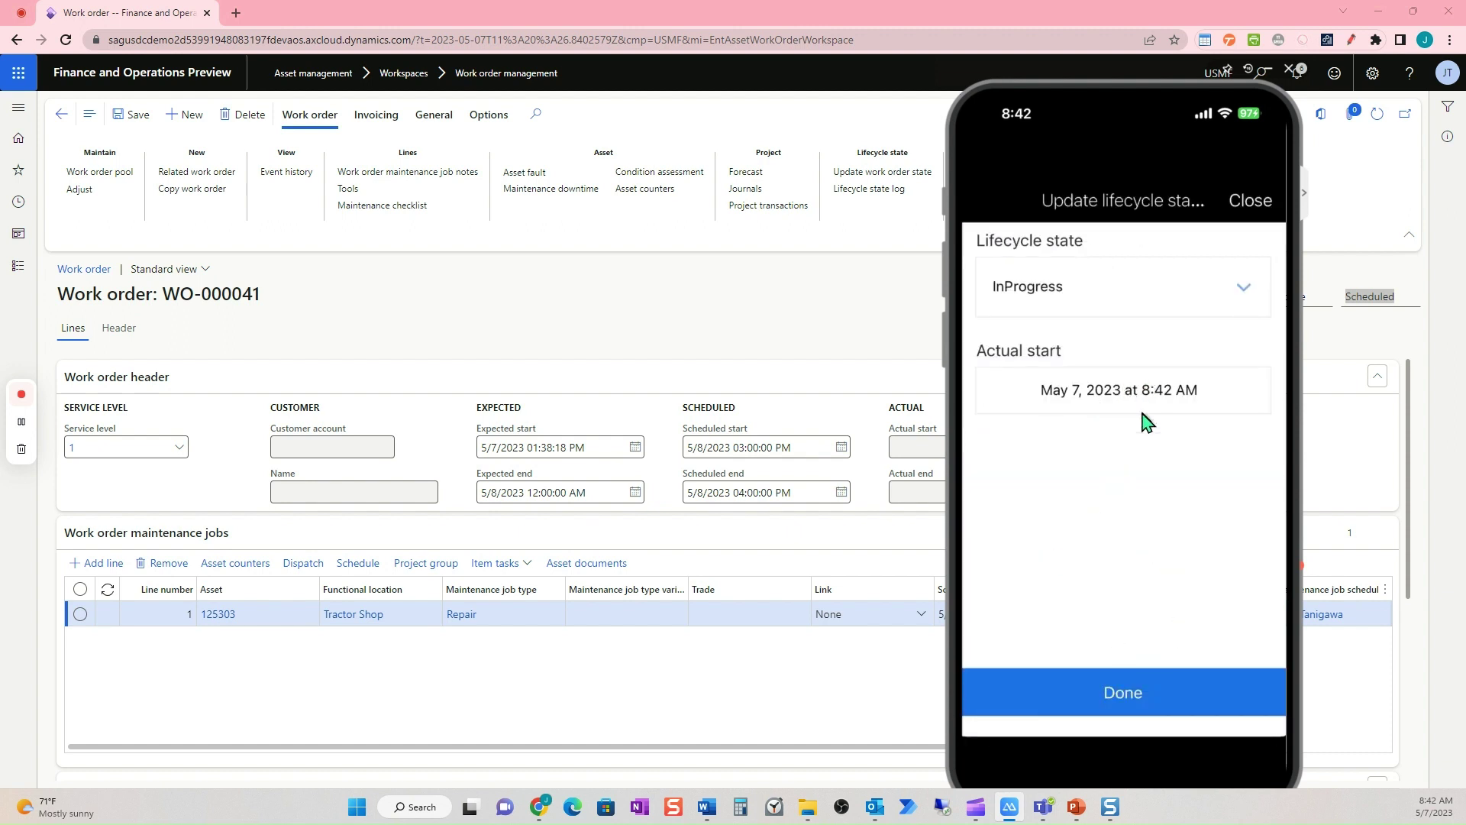
{"action": "left_click", "coordinate": [1161, 672]}
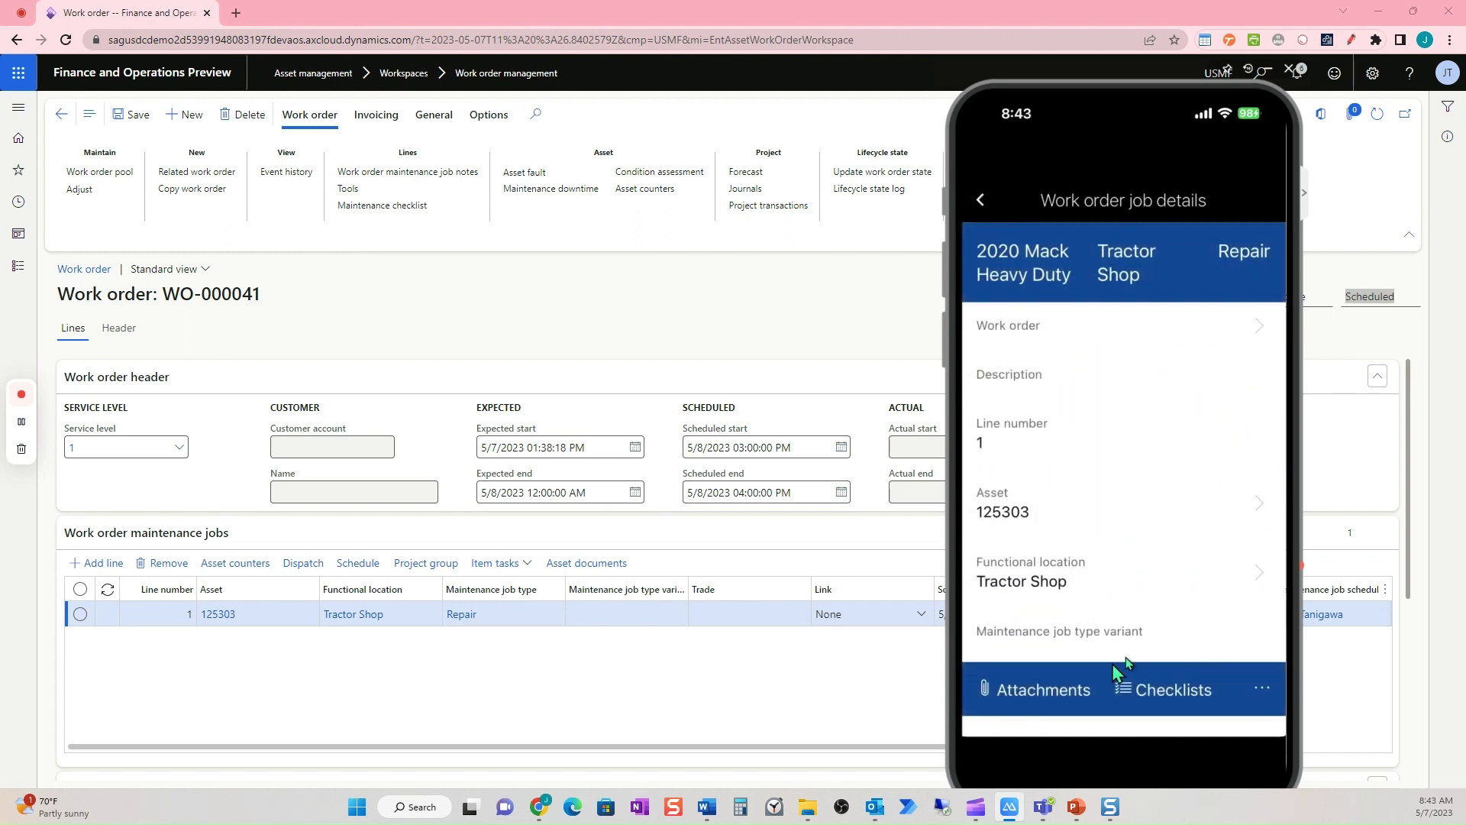
Step: Add and save a new photo attachment on the Tractor Shop repair job
{"action": "left_click", "coordinate": [1031, 680]}
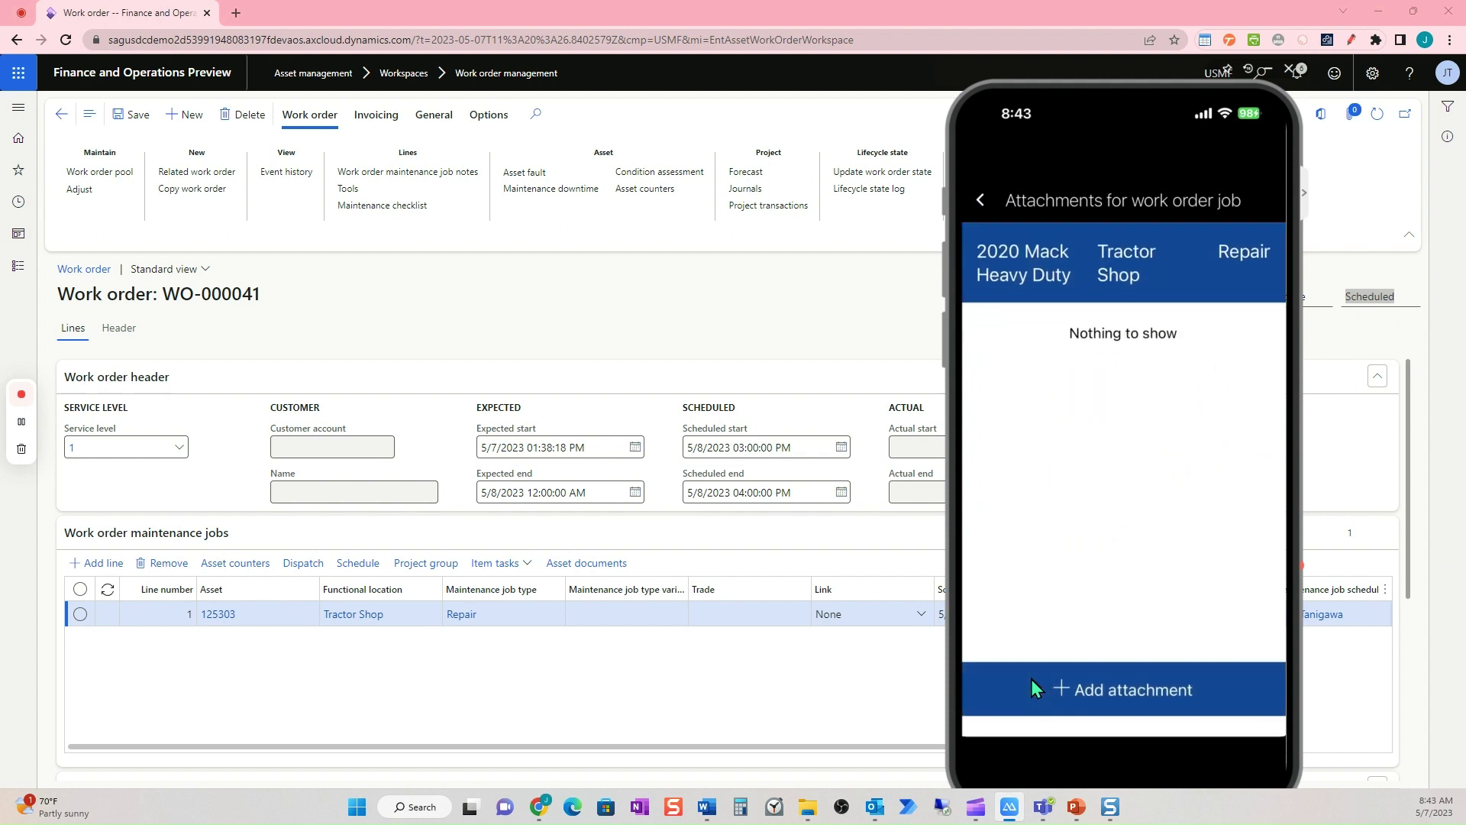
{"action": "left_click", "coordinate": [1031, 680]}
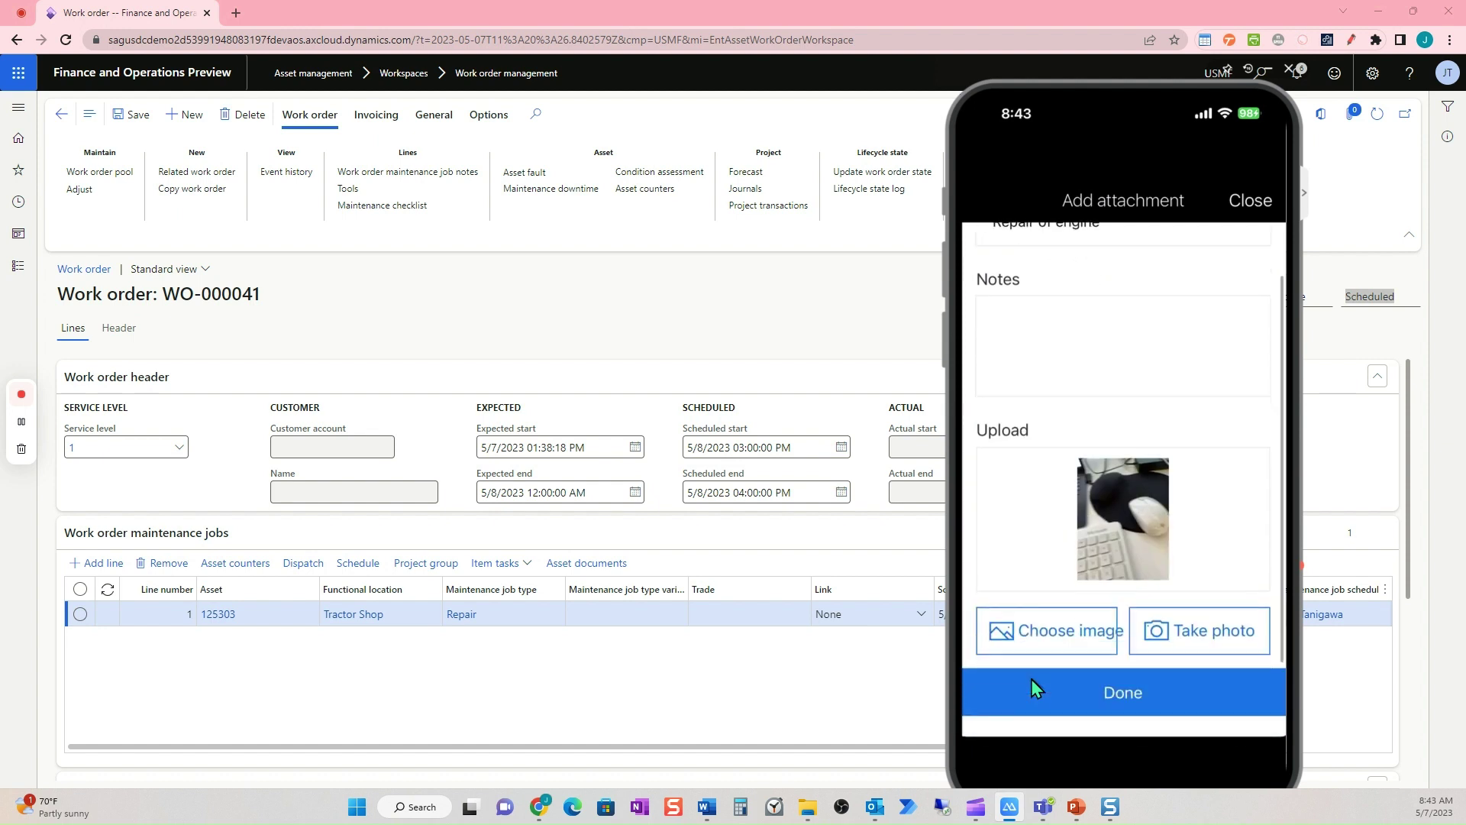
{"action": "left_click", "coordinate": [1031, 687]}
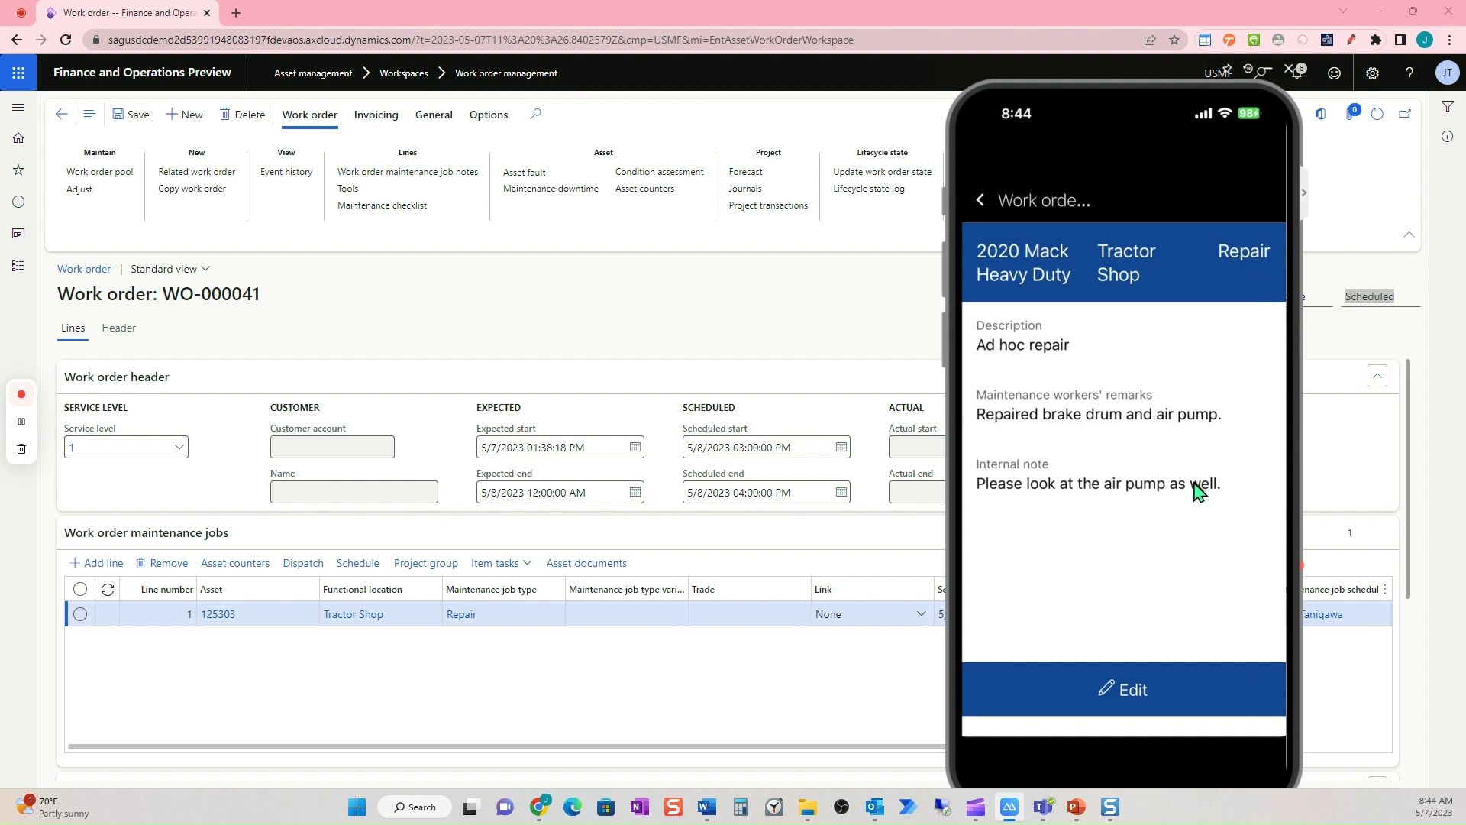
Step: Return to the job details list and open the job's work order journals
{"action": "left_click", "coordinate": [985, 200]}
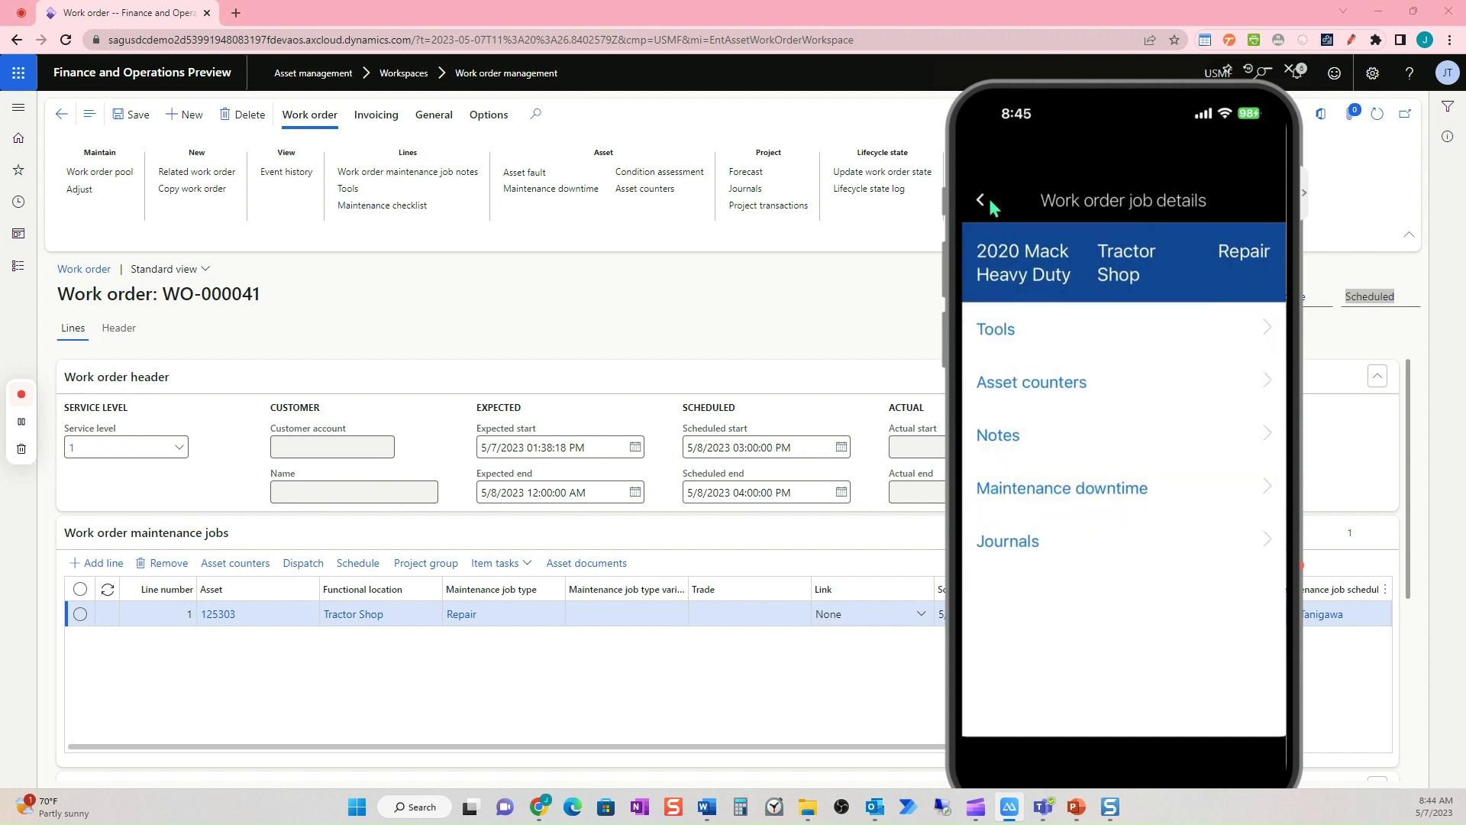
{"action": "left_click", "coordinate": [1145, 544]}
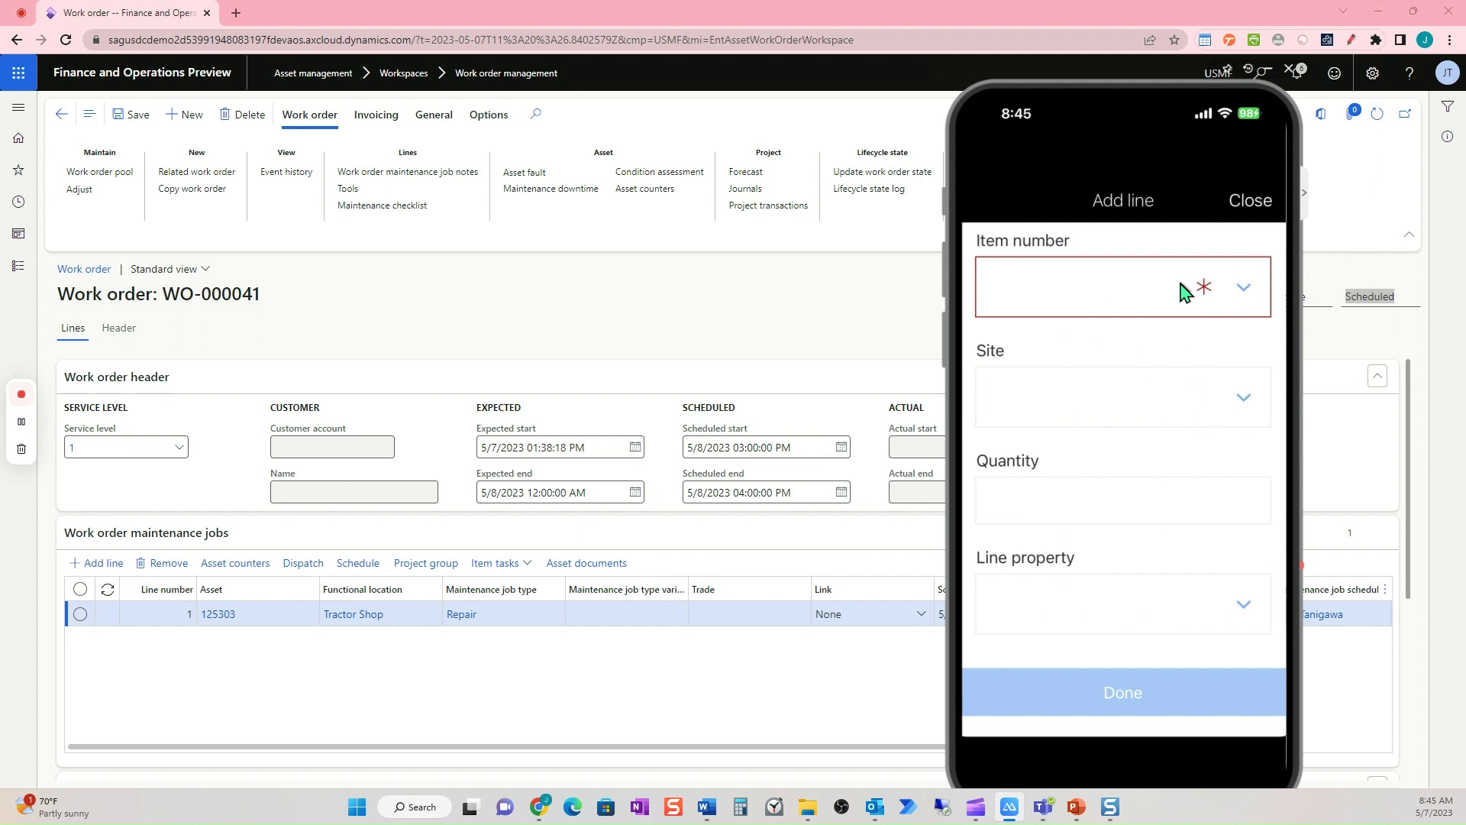
Step: Search the item number lookup for 'MT' to find MTBRAKEDRUM for the item line
{"action": "left_click", "coordinate": [1181, 291]}
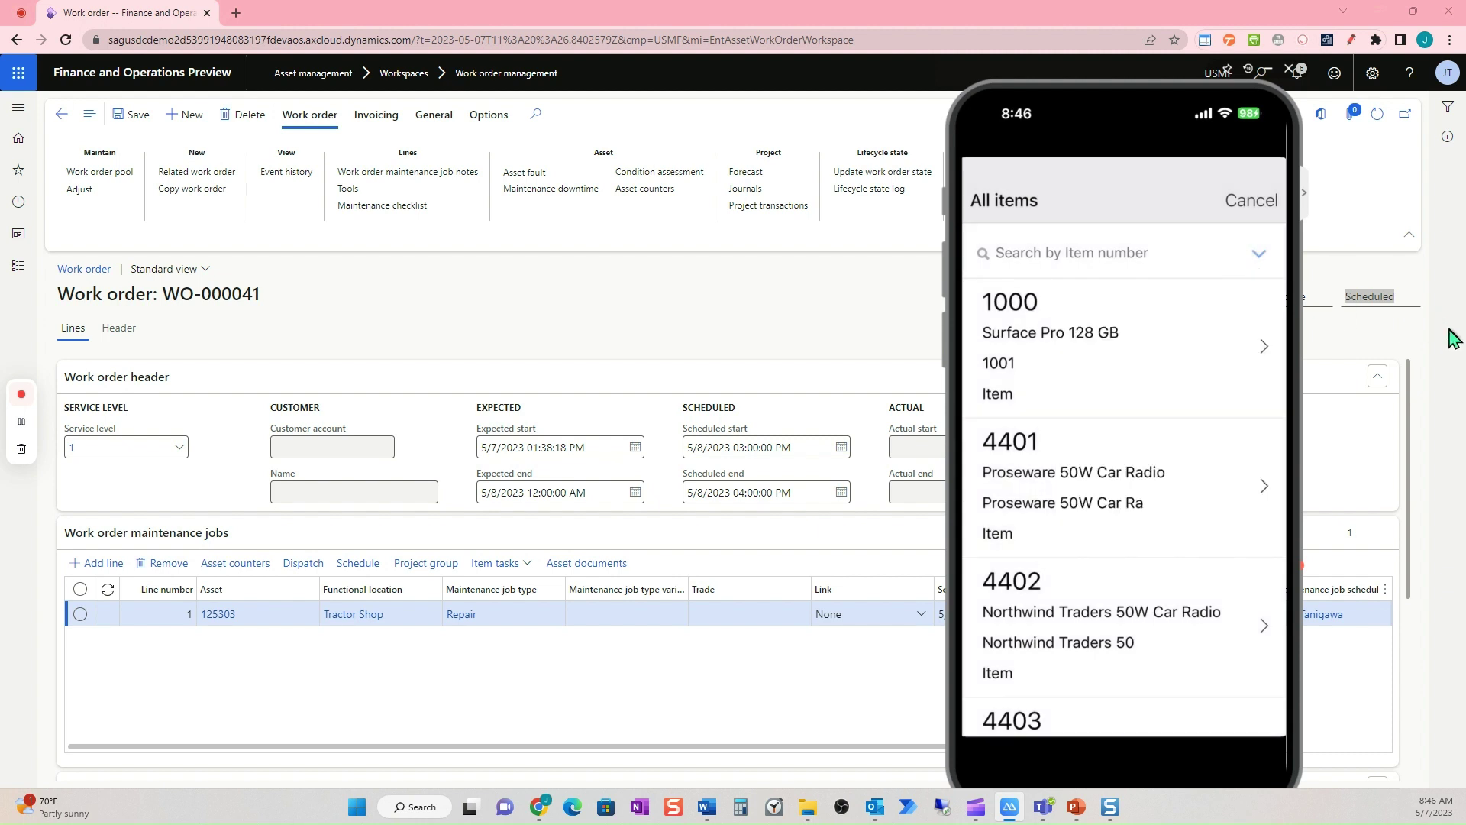
{"action": "type", "text": "MT"}
{"action": "key", "text": "Return"}
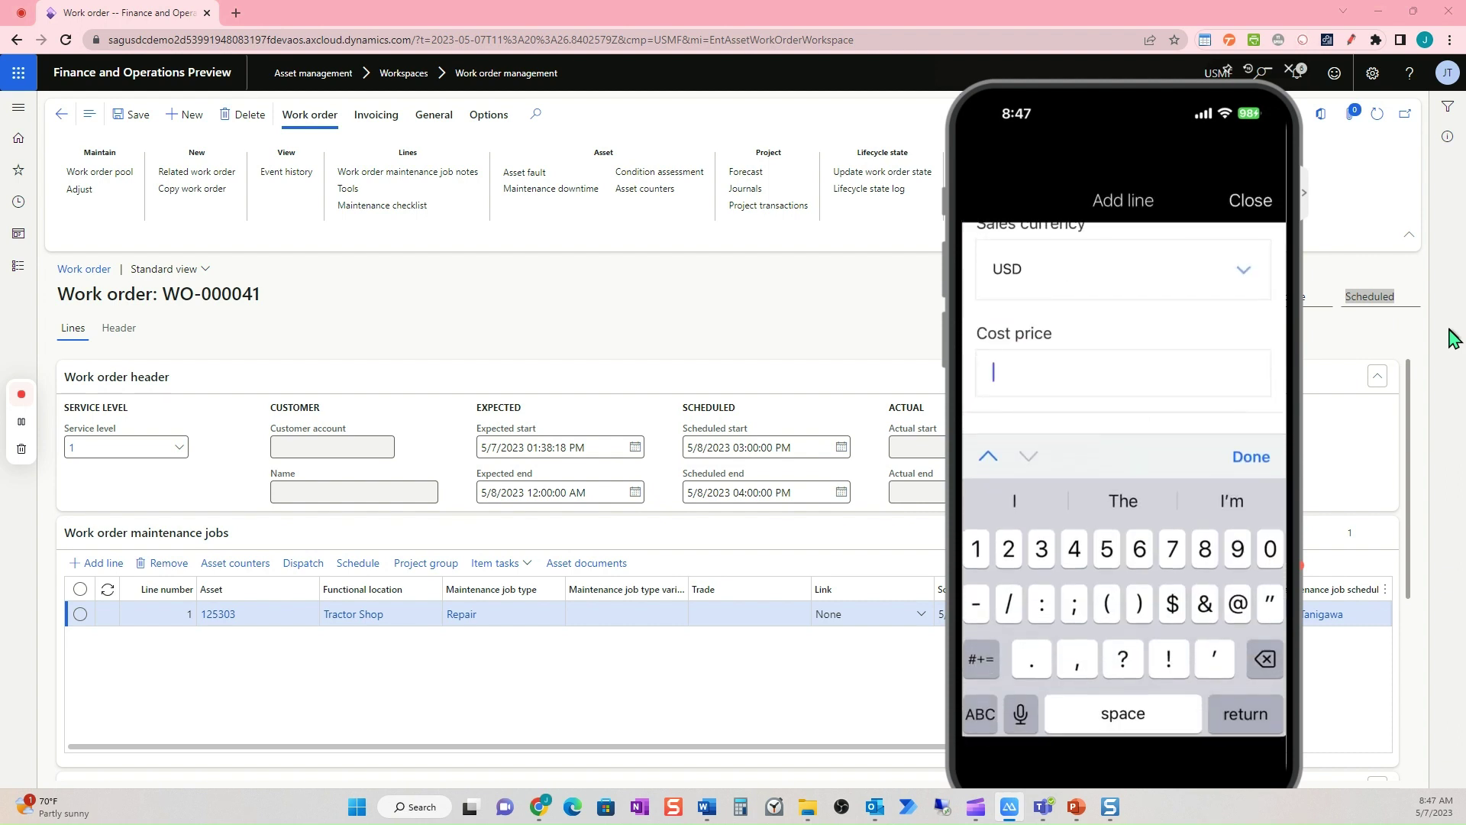
Step: Enter 25.00 as the MTBRAKEDRUM line's cost price, correcting a mistyped digit
{"action": "type", "text": "24"}
{"action": "key", "text": "BackSpace"}
{"action": "type", "text": "5.00"}
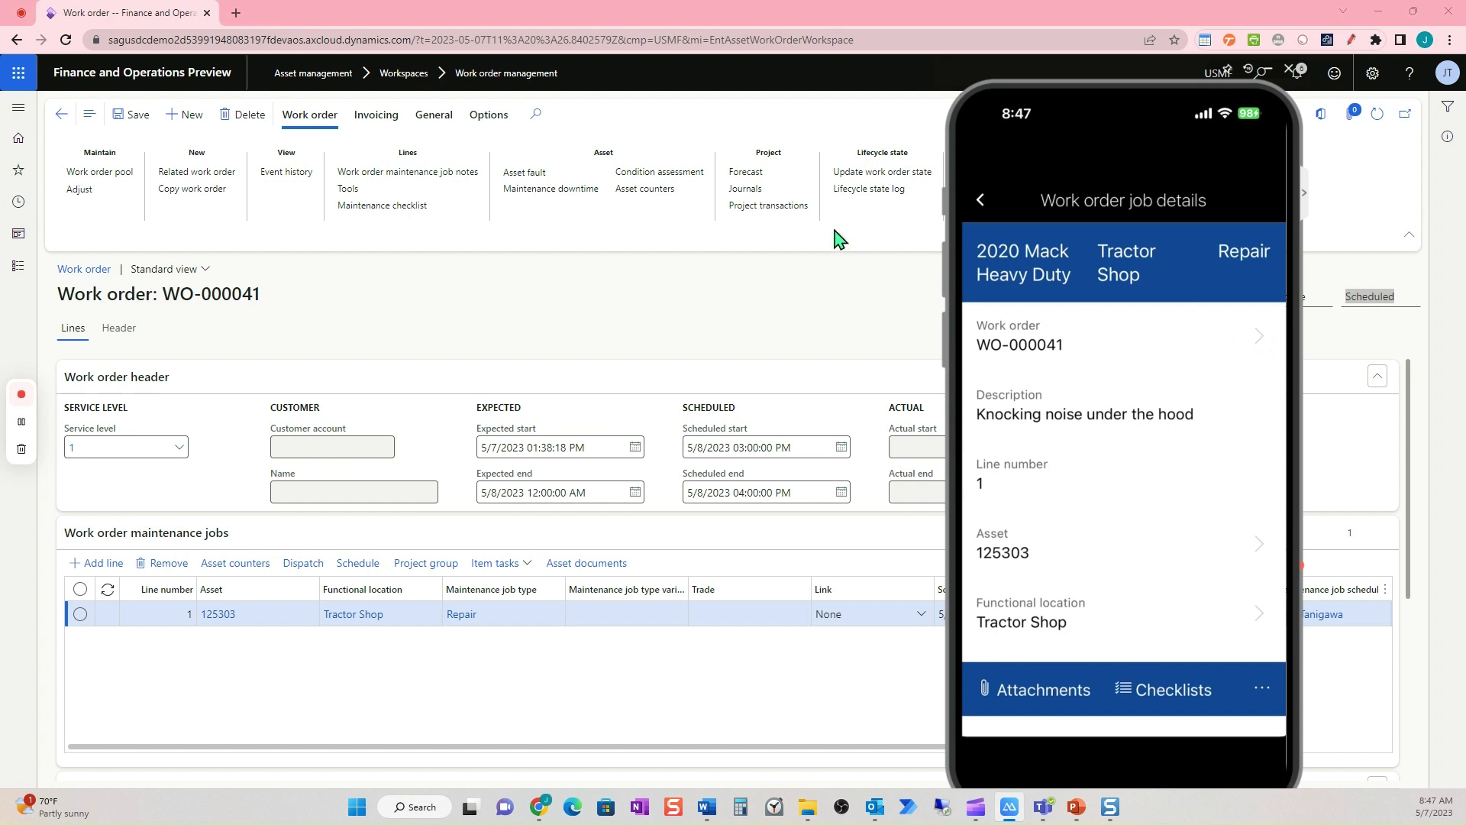
Step: Go back to the WO-000041 work order details screen
{"action": "left_click", "coordinate": [985, 204]}
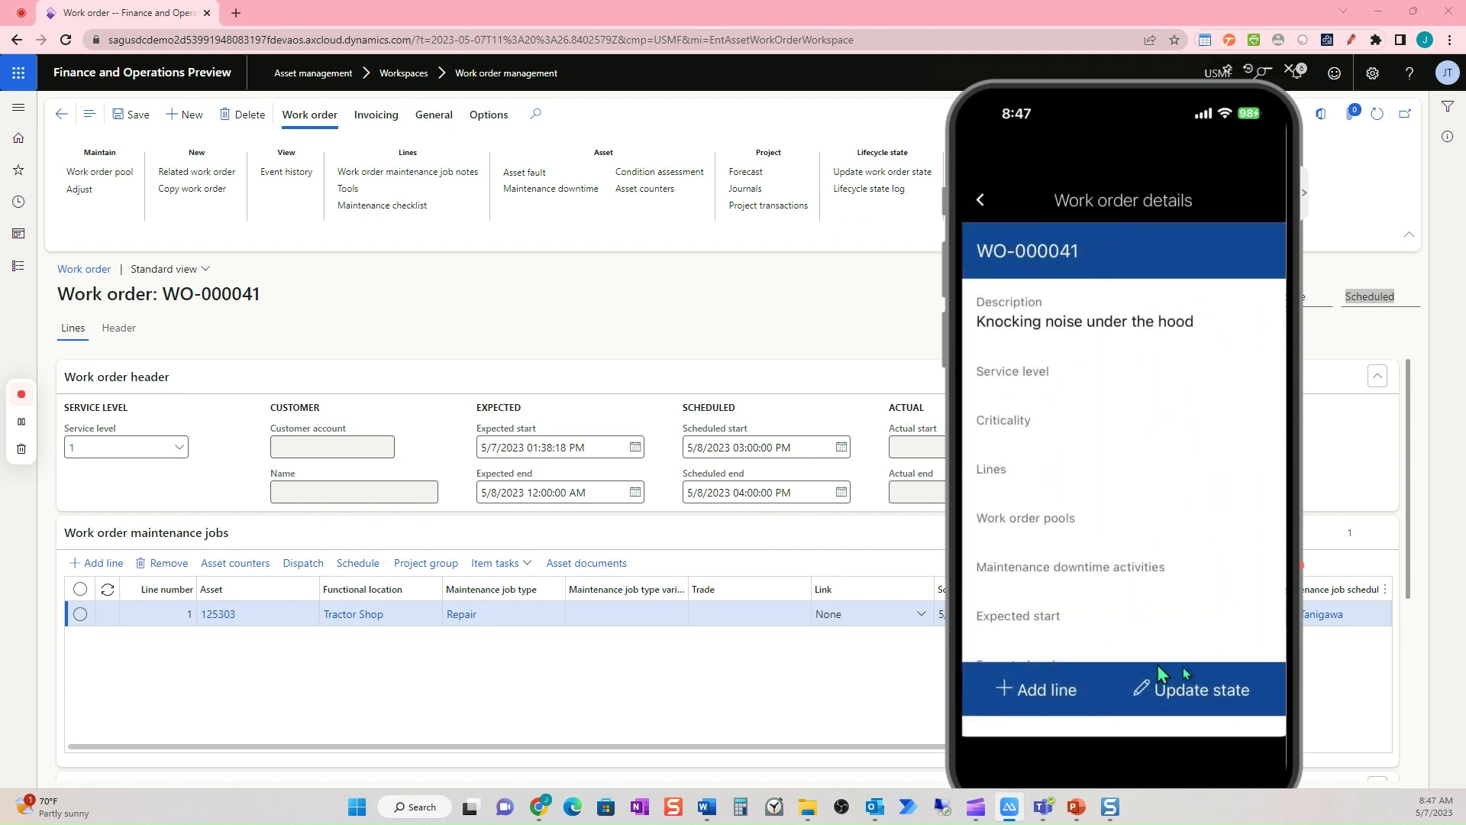
Step: Set WO-000041's lifecycle state to Completed with actual end May 7, 2023 8:48 AM
{"action": "left_click", "coordinate": [1204, 687]}
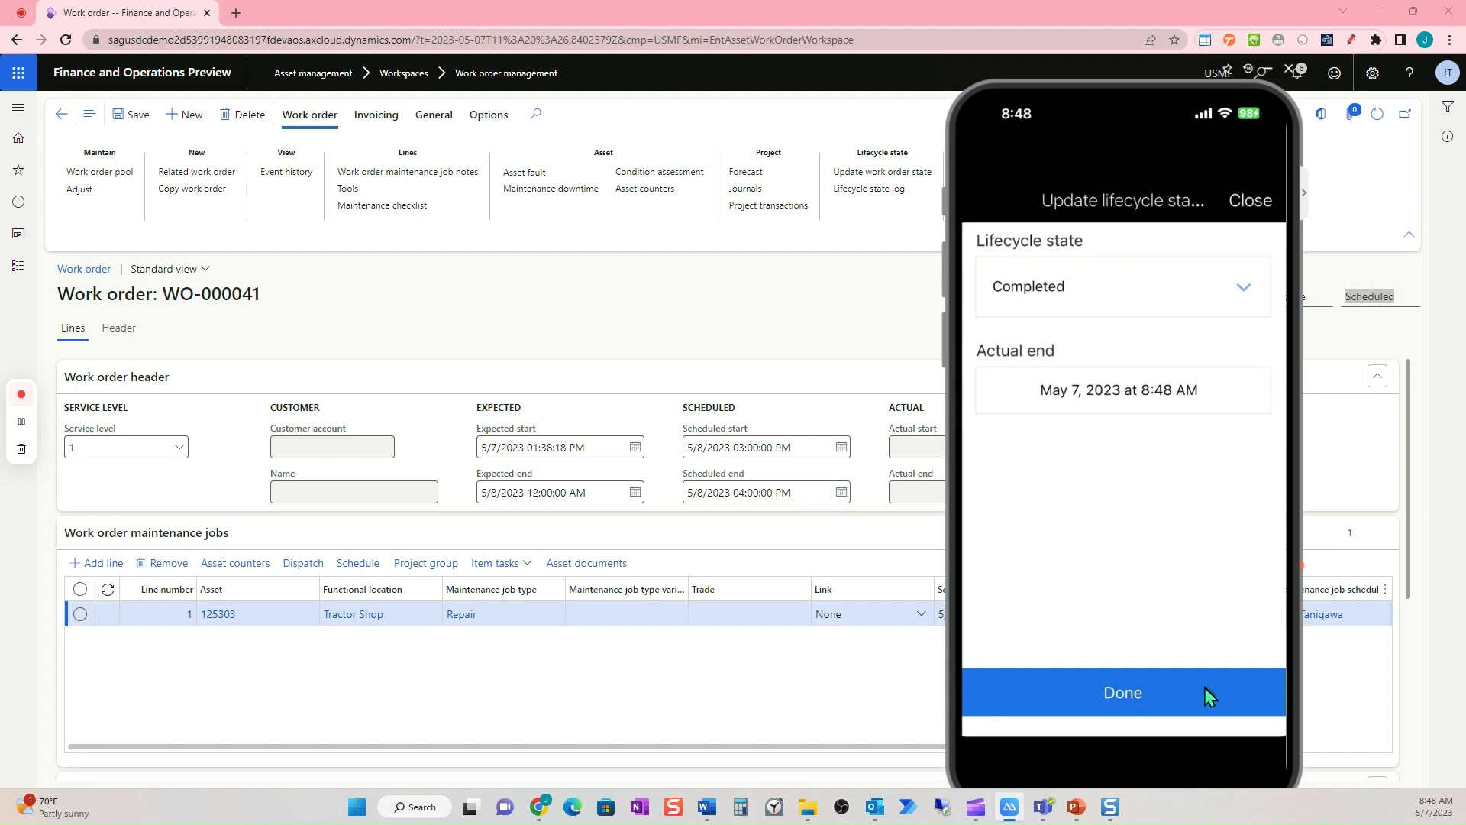
{"action": "left_click", "coordinate": [1205, 692]}
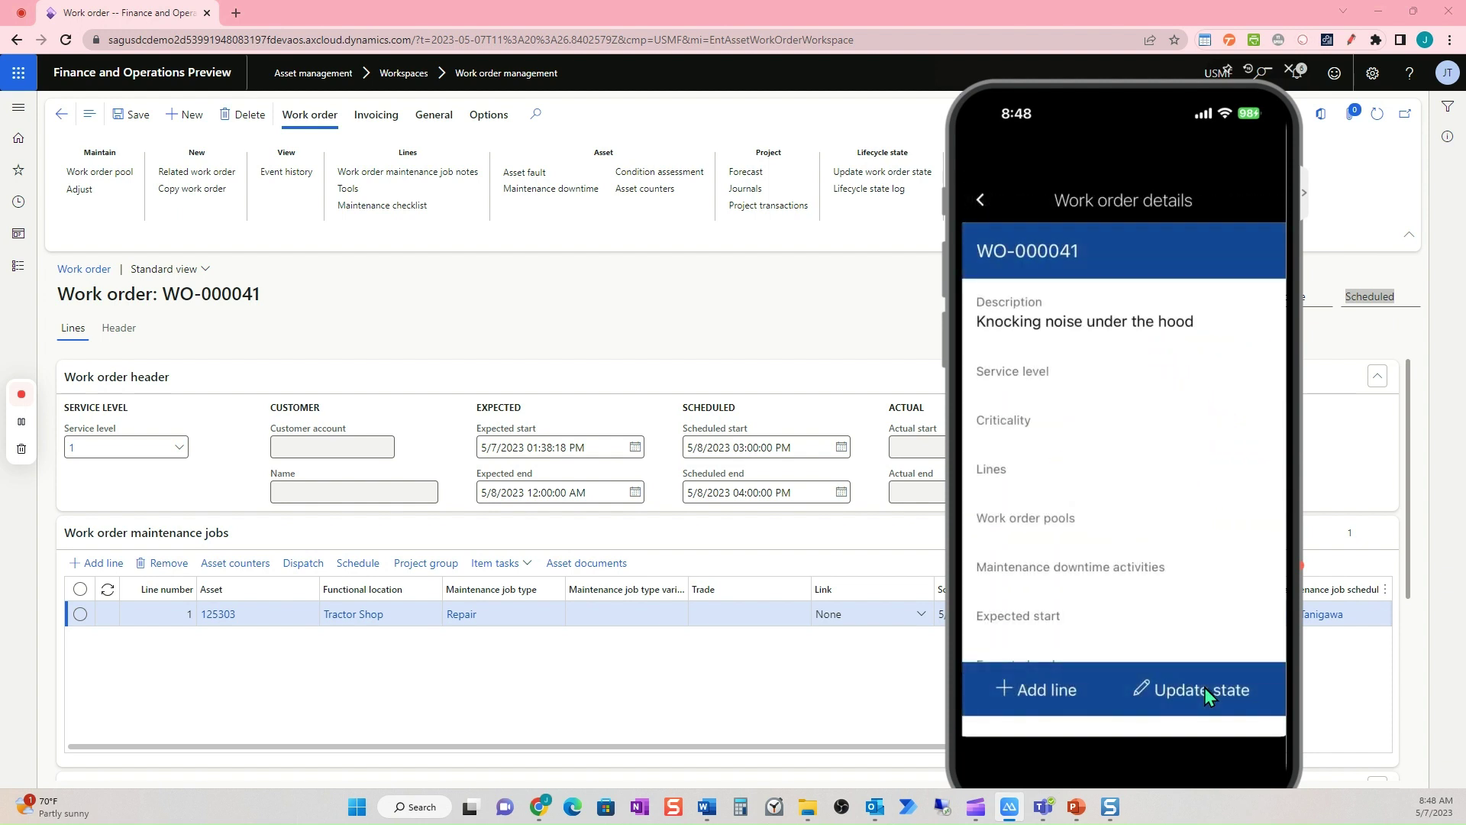
Step: Reload WO-000041 in the browser to confirm it shows Completed with actual end 5/7/2023 01:48:33 PM
{"action": "left_click", "coordinate": [1355, 278]}
{"action": "left_click", "coordinate": [1376, 114]}
{"action": "left_click", "coordinate": [1375, 298]}
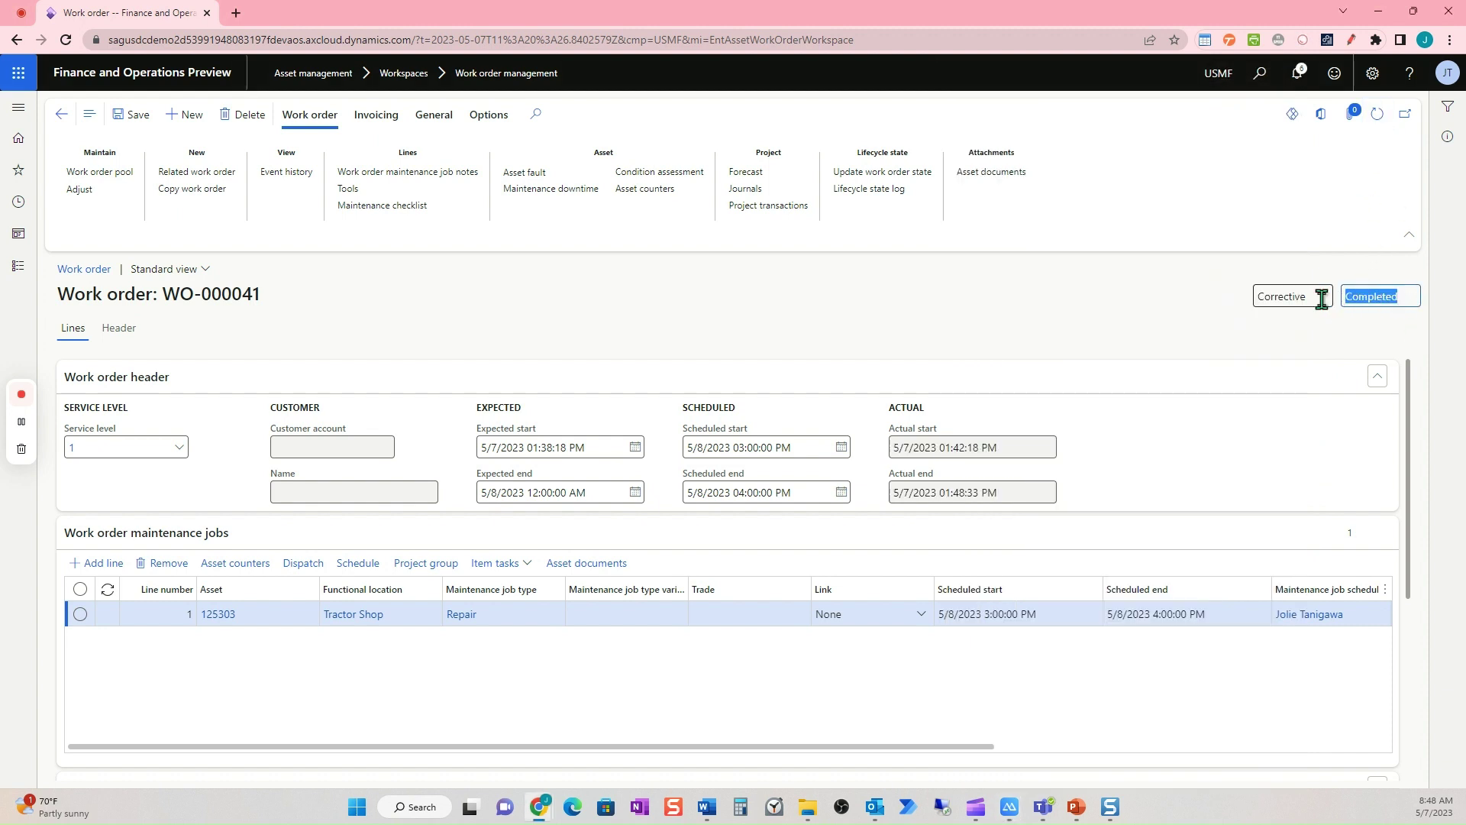
{"action": "left_click", "coordinate": [1377, 114]}
Step: Review the workers' brake drum and air pump remark and the job attachments, then return to WO-000041
{"action": "left_click", "coordinate": [444, 174]}
{"action": "left_click", "coordinate": [710, 530]}
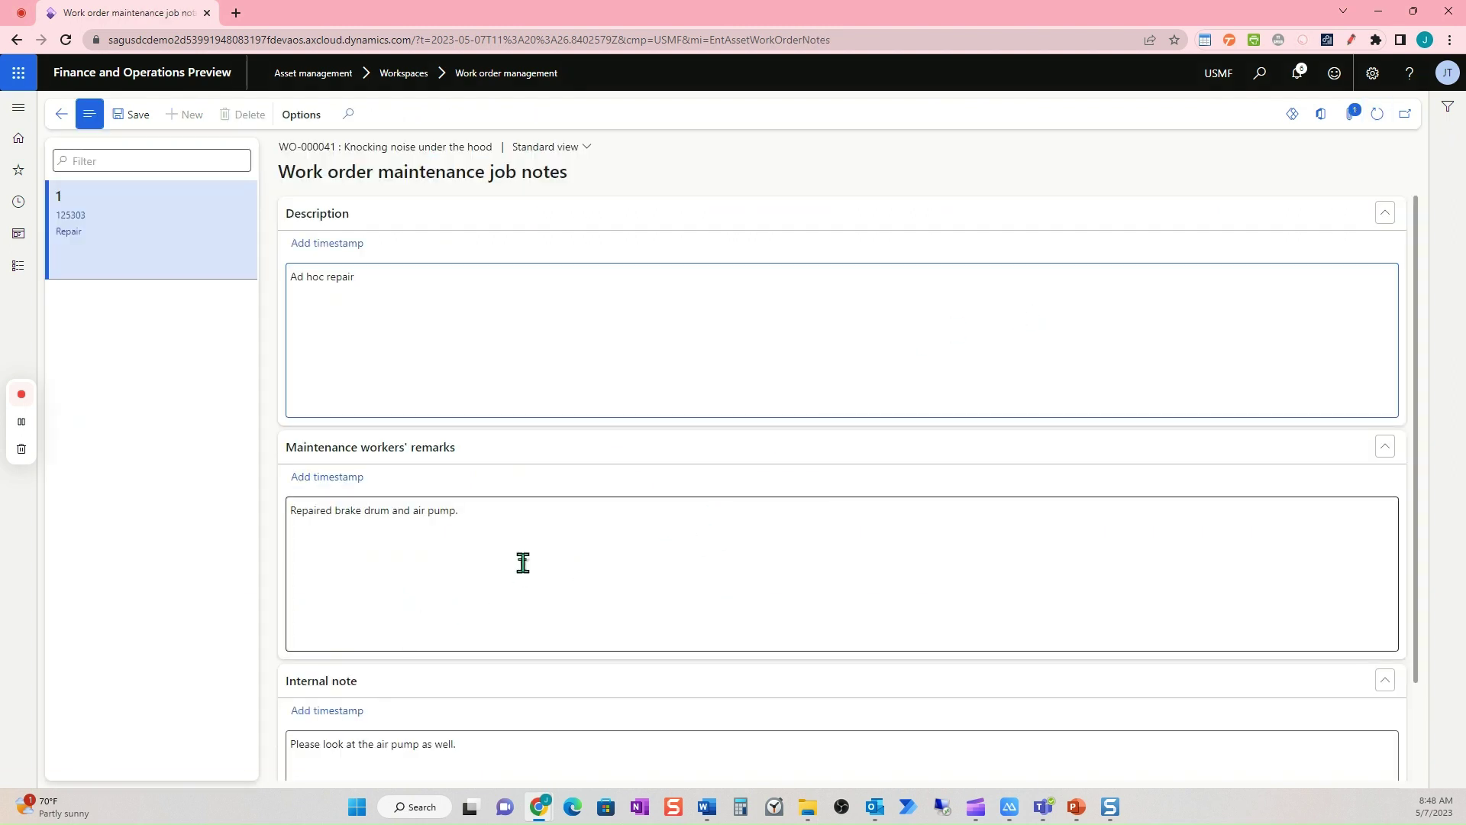
{"action": "left_click_drag", "start_coordinate": [478, 529], "coordinate": [308, 531]}
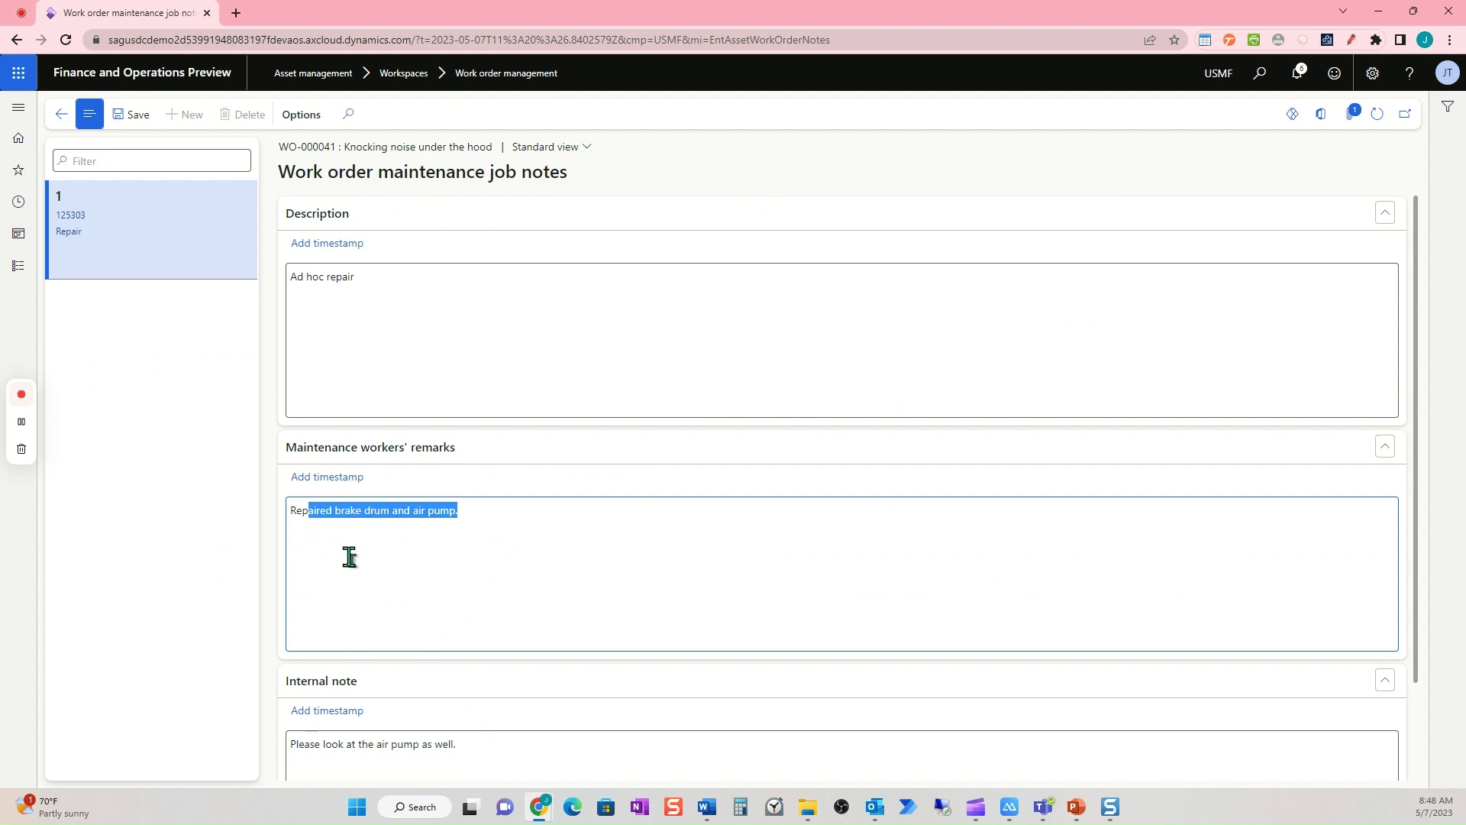
{"action": "left_click", "coordinate": [364, 531]}
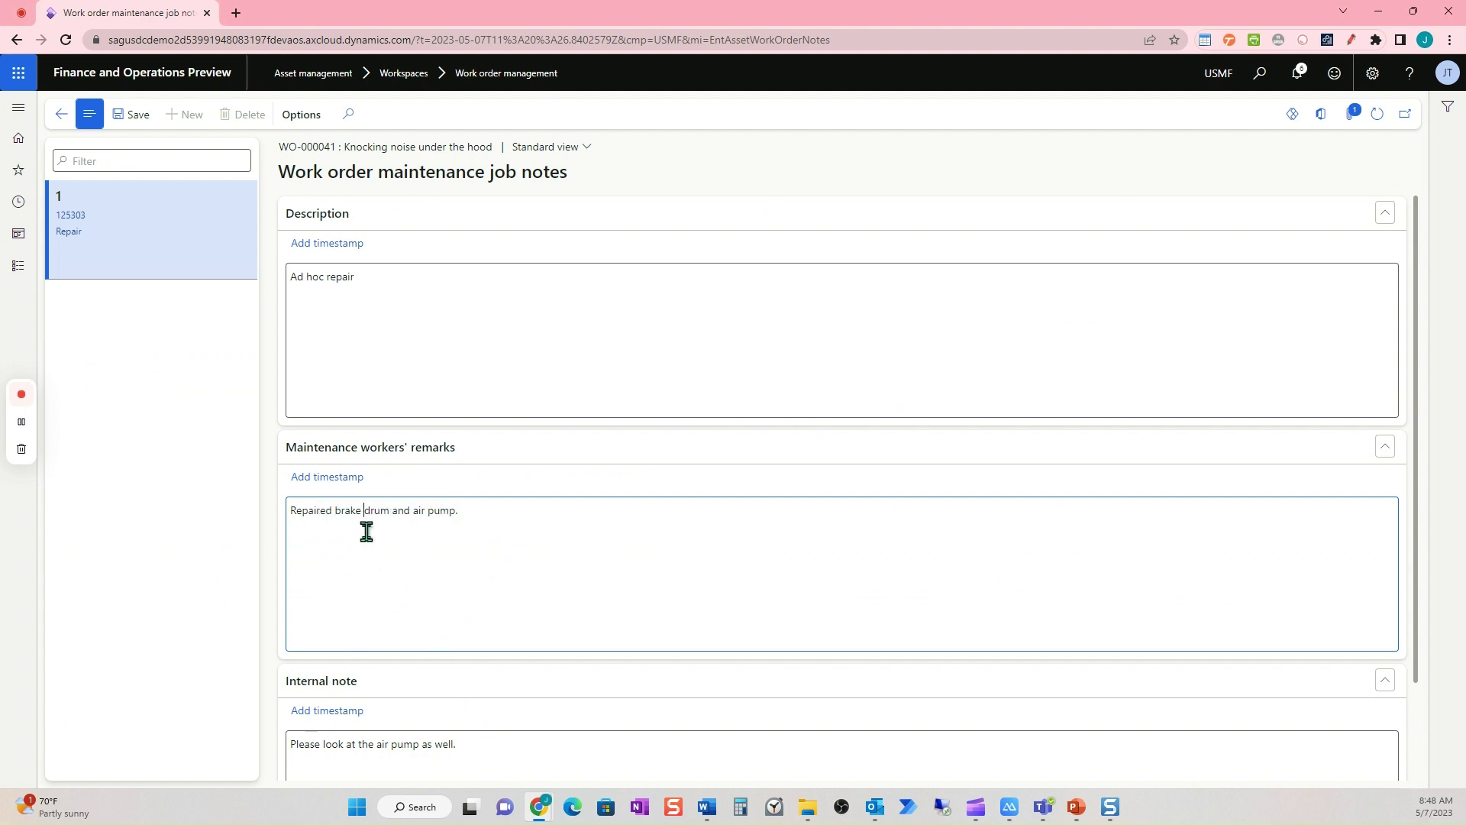
{"action": "left_click", "coordinate": [1354, 115]}
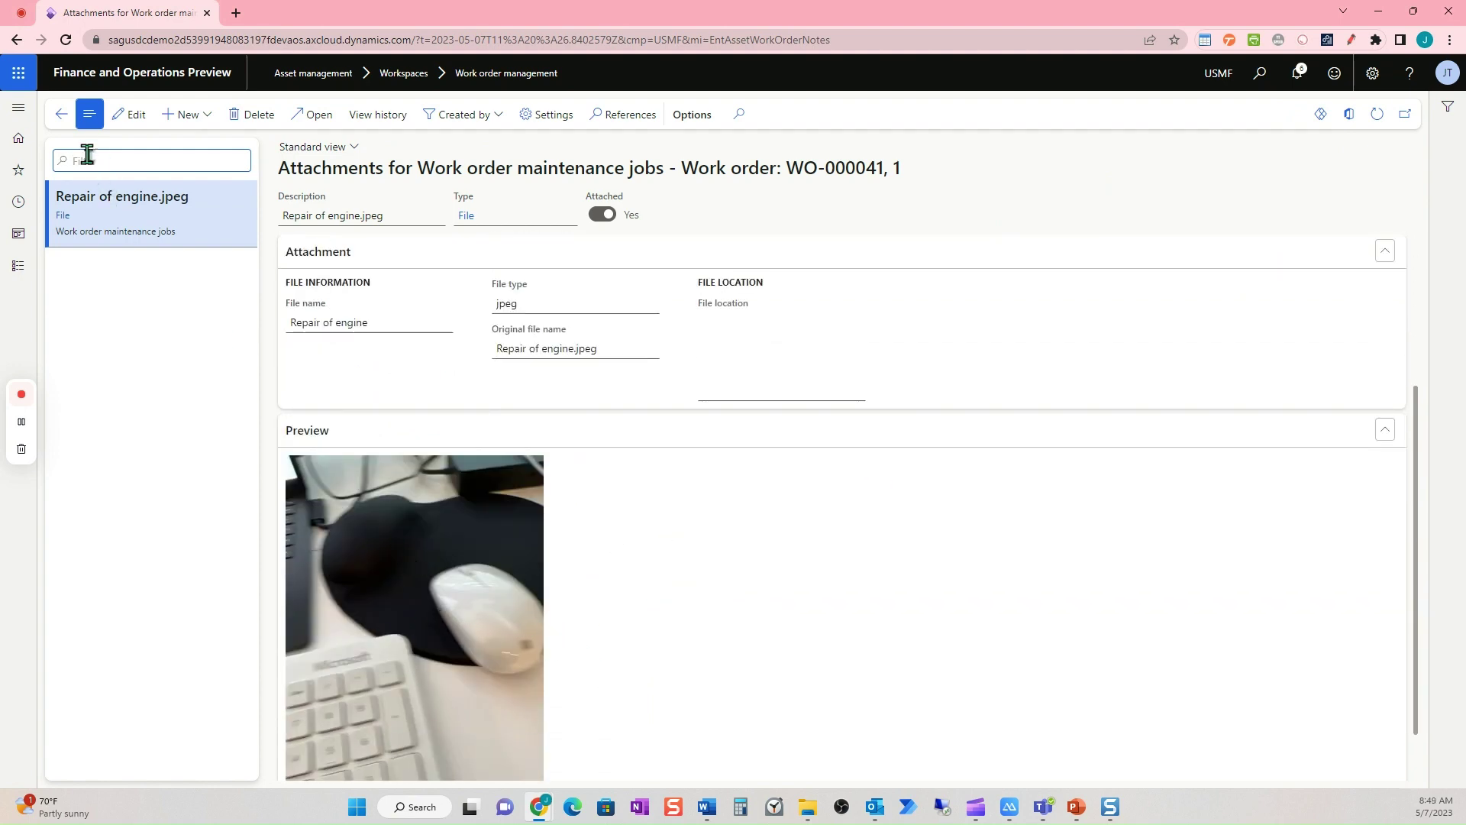
{"action": "left_click", "coordinate": [61, 117]}
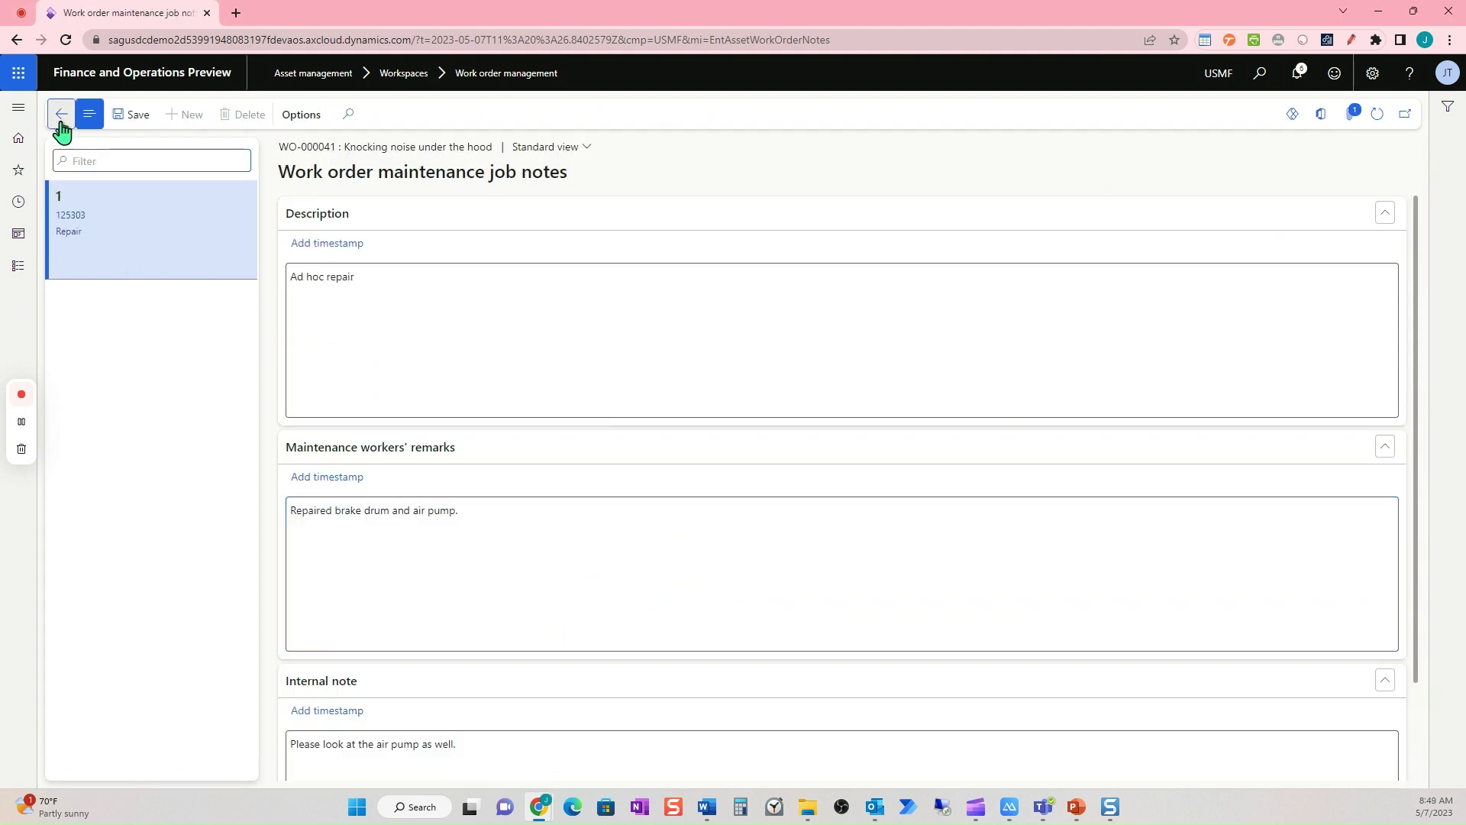
{"action": "left_click", "coordinate": [62, 116]}
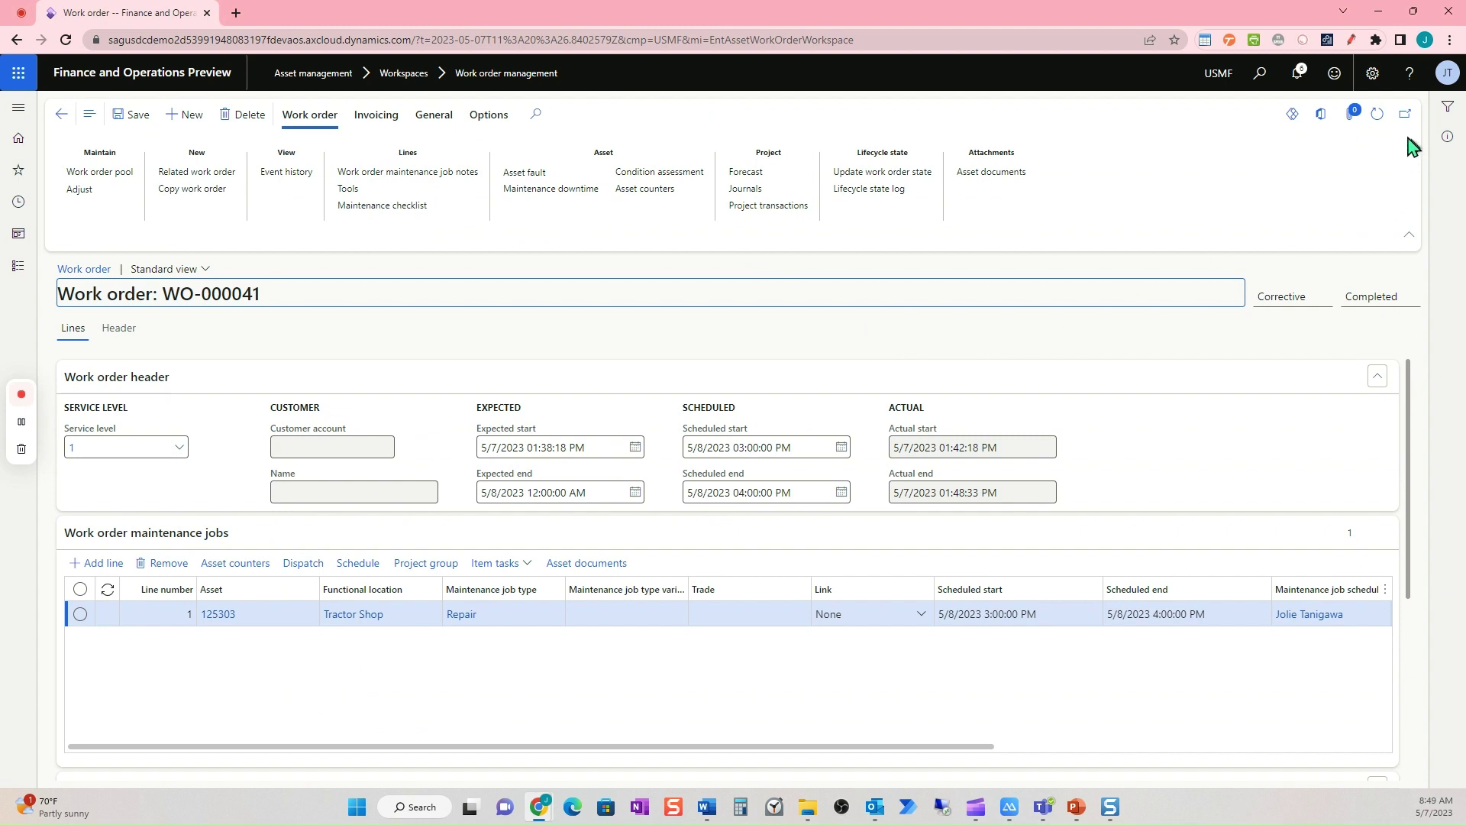
Step: Reload work order WO-000041, open its journals, and view the full posting result messages
{"action": "left_click", "coordinate": [1377, 122]}
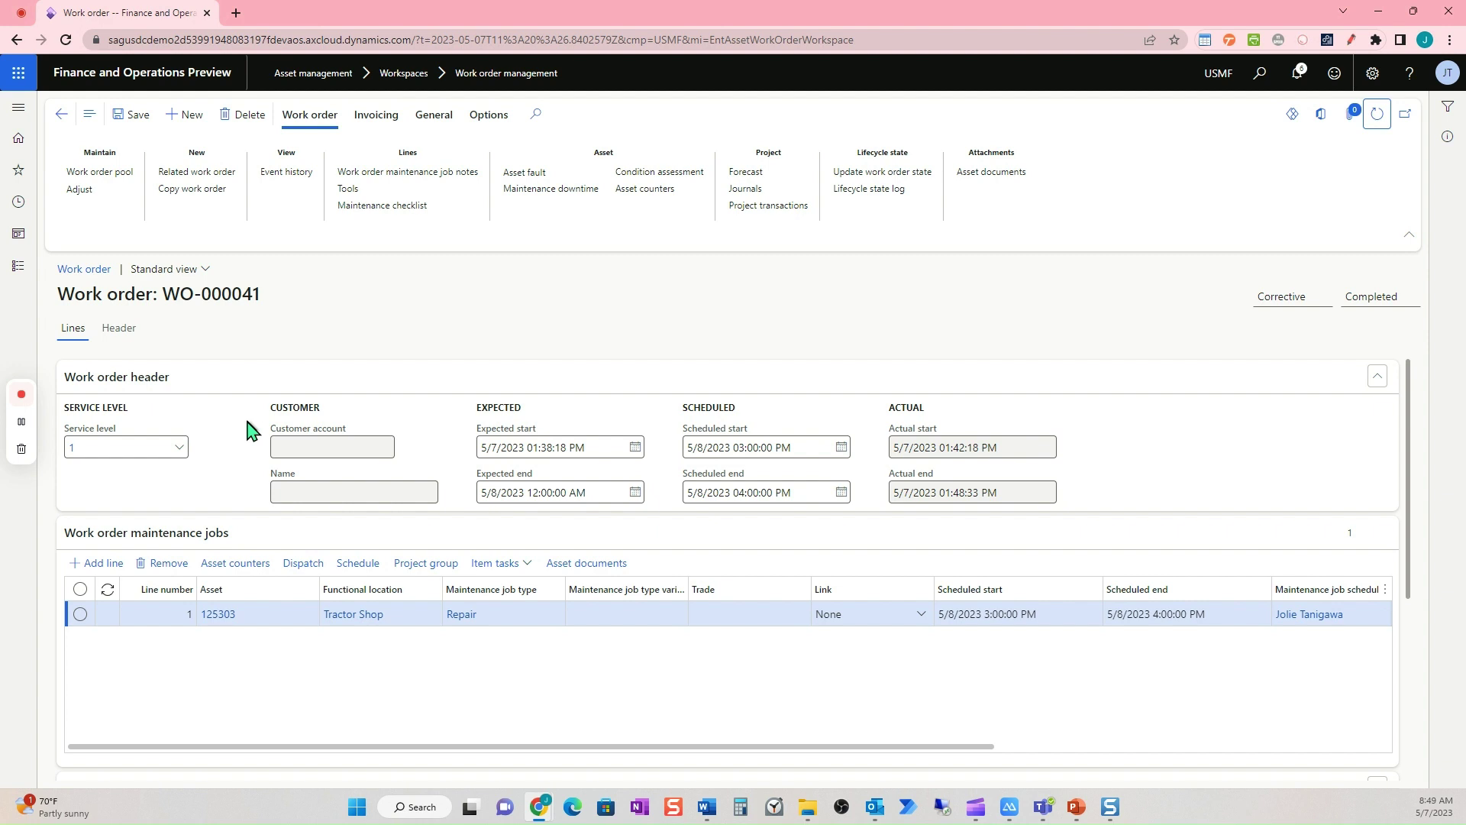
{"action": "left_click", "coordinate": [761, 197]}
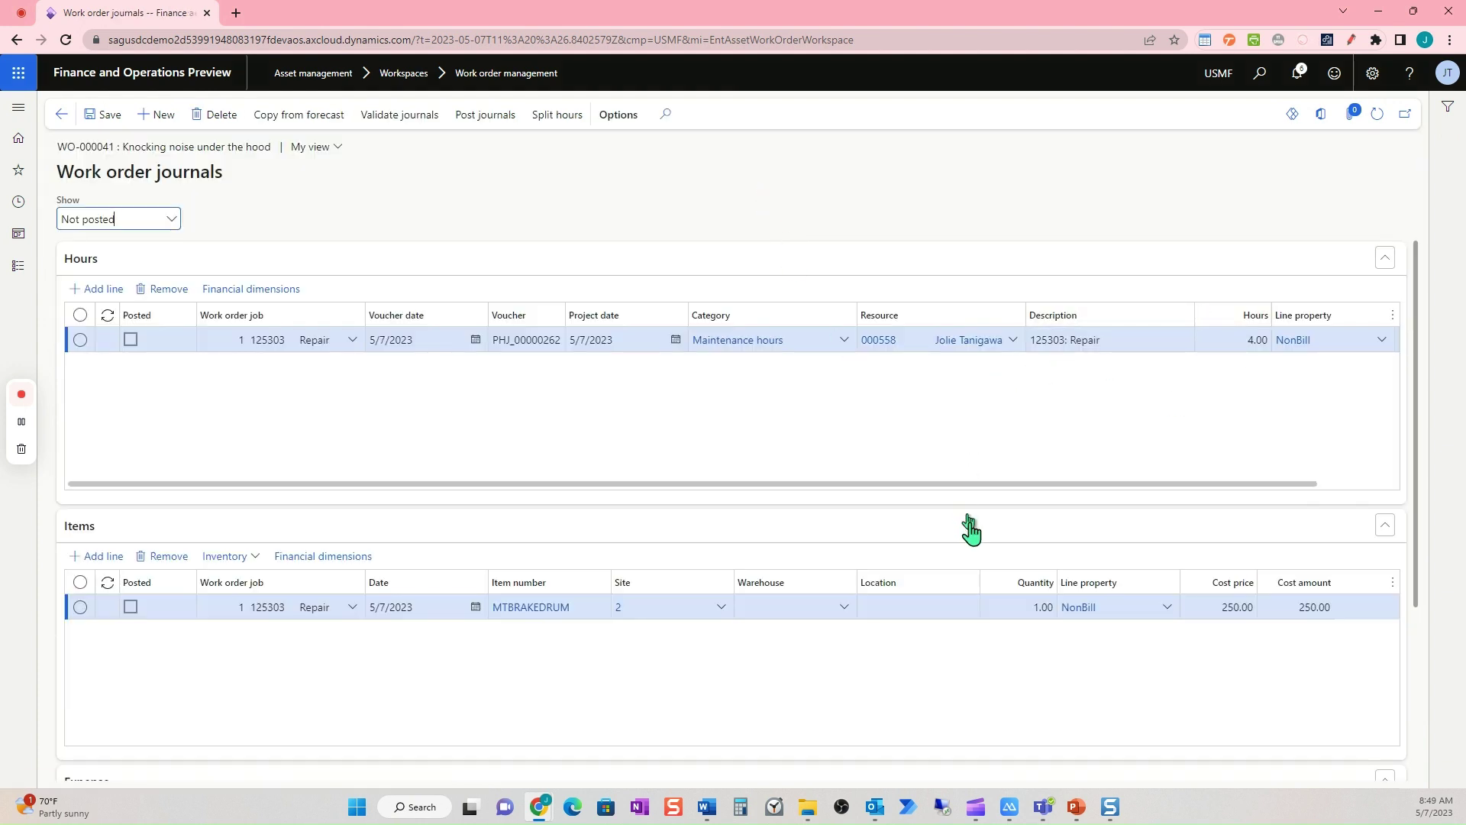
{"action": "scroll", "coordinate": [1057, 626], "scroll_direction": "down", "scroll_amount": 3}
{"action": "scroll", "coordinate": [1057, 687], "scroll_direction": "up", "scroll_amount": 3}
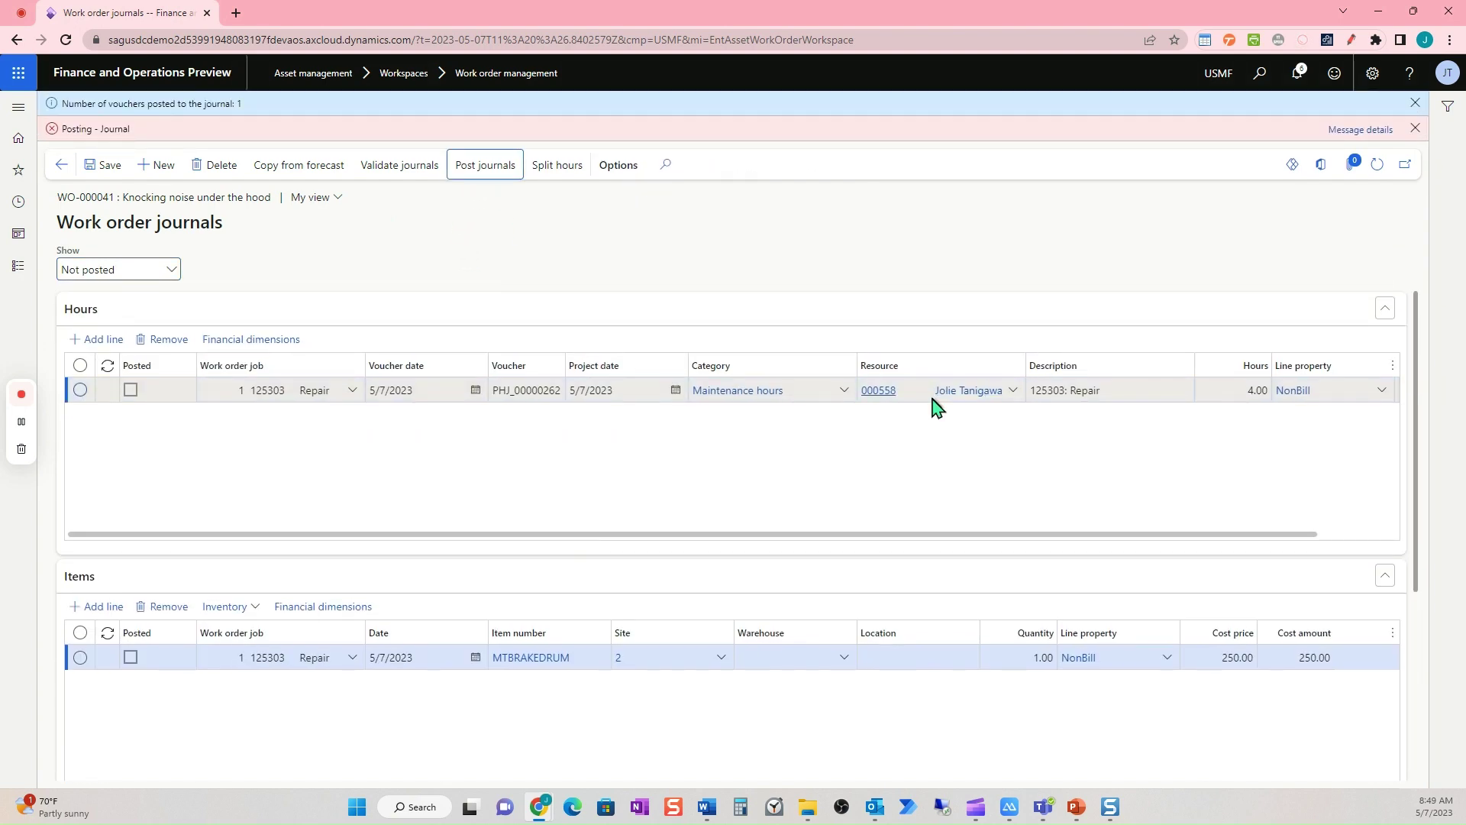
{"action": "left_click", "coordinate": [1363, 129]}
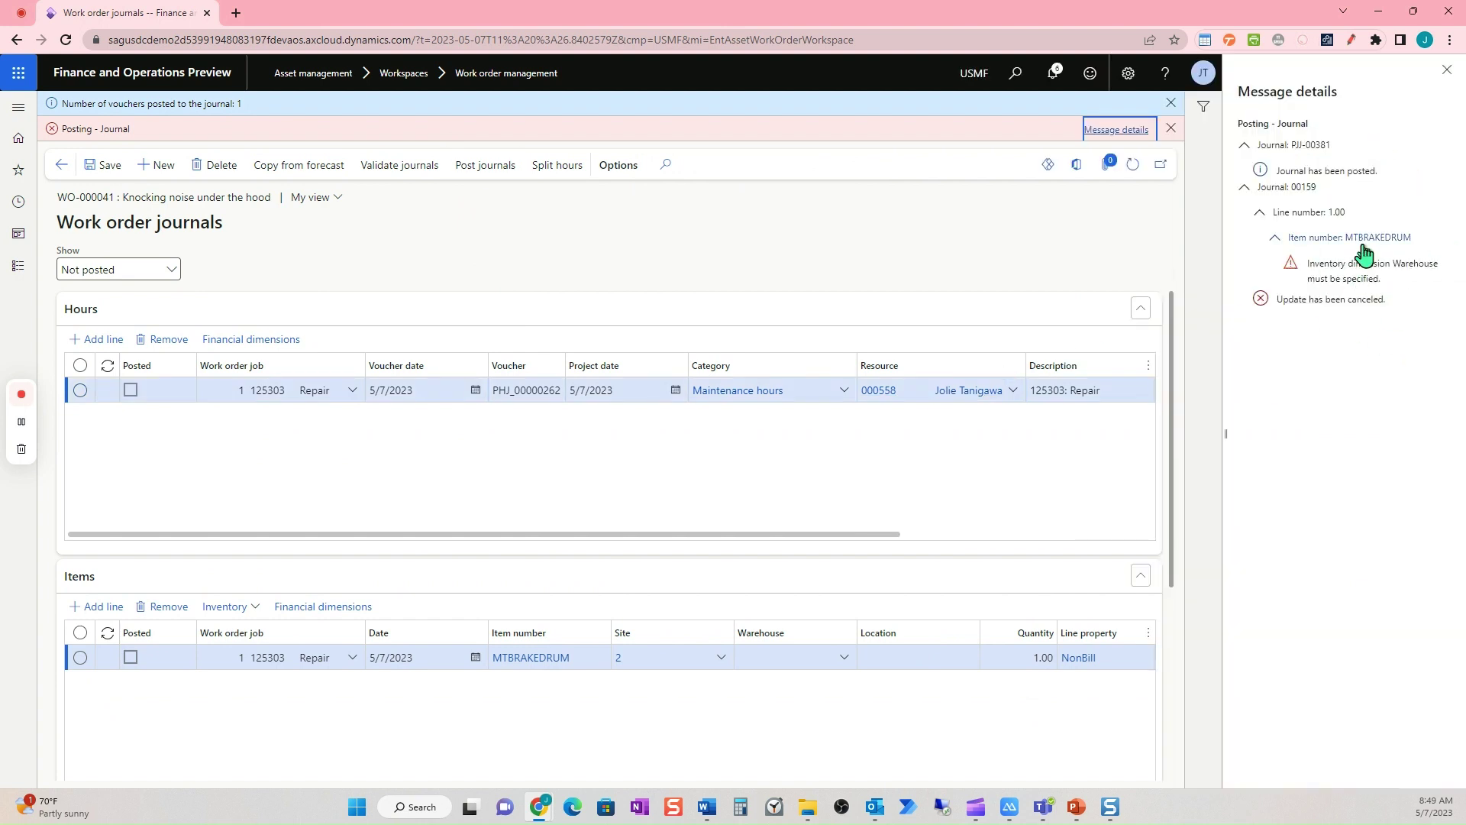
Step: Set warehouse 24-GIT on the MTBRAKEDRUM item journal line and save it
{"action": "left_click", "coordinate": [841, 662]}
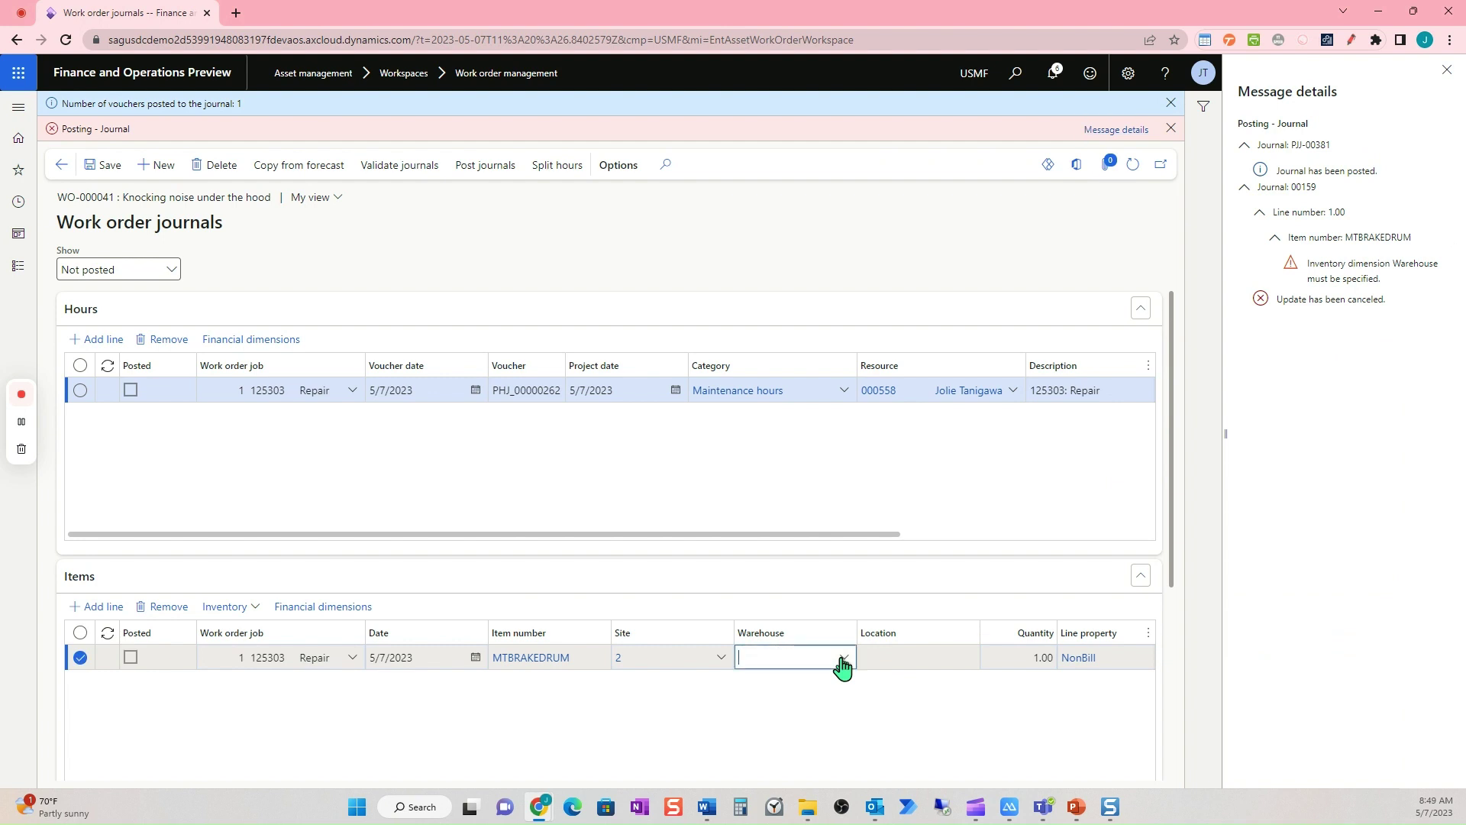
{"action": "left_click", "coordinate": [843, 660]}
{"action": "left_click", "coordinate": [912, 606]}
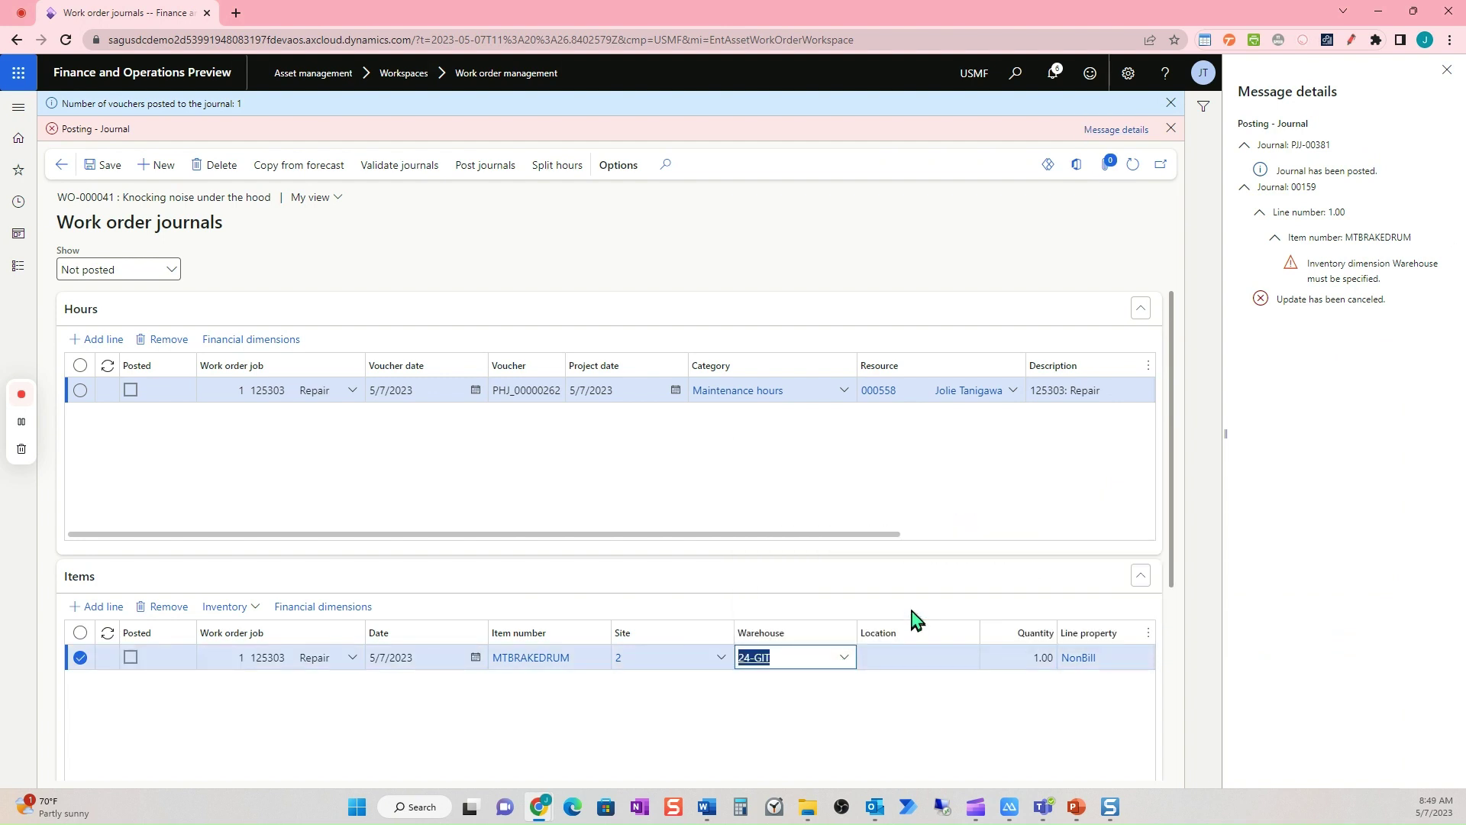
{"action": "left_click", "coordinate": [104, 167]}
Step: Dismiss the posting messages, post the journals, and return to WO-000041
{"action": "left_click", "coordinate": [1170, 128]}
{"action": "left_click", "coordinate": [1171, 103]}
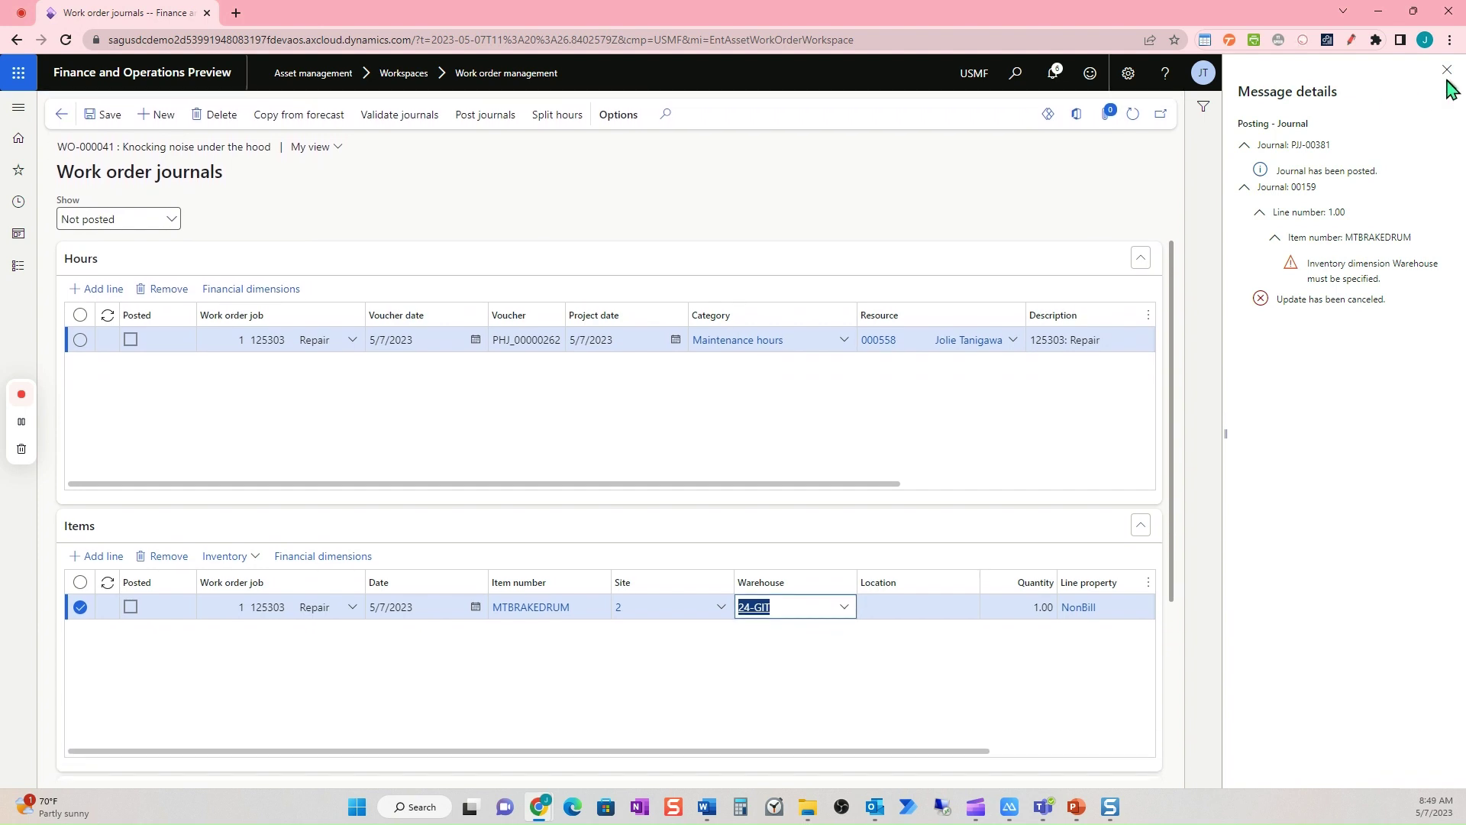
{"action": "left_click", "coordinate": [1446, 70]}
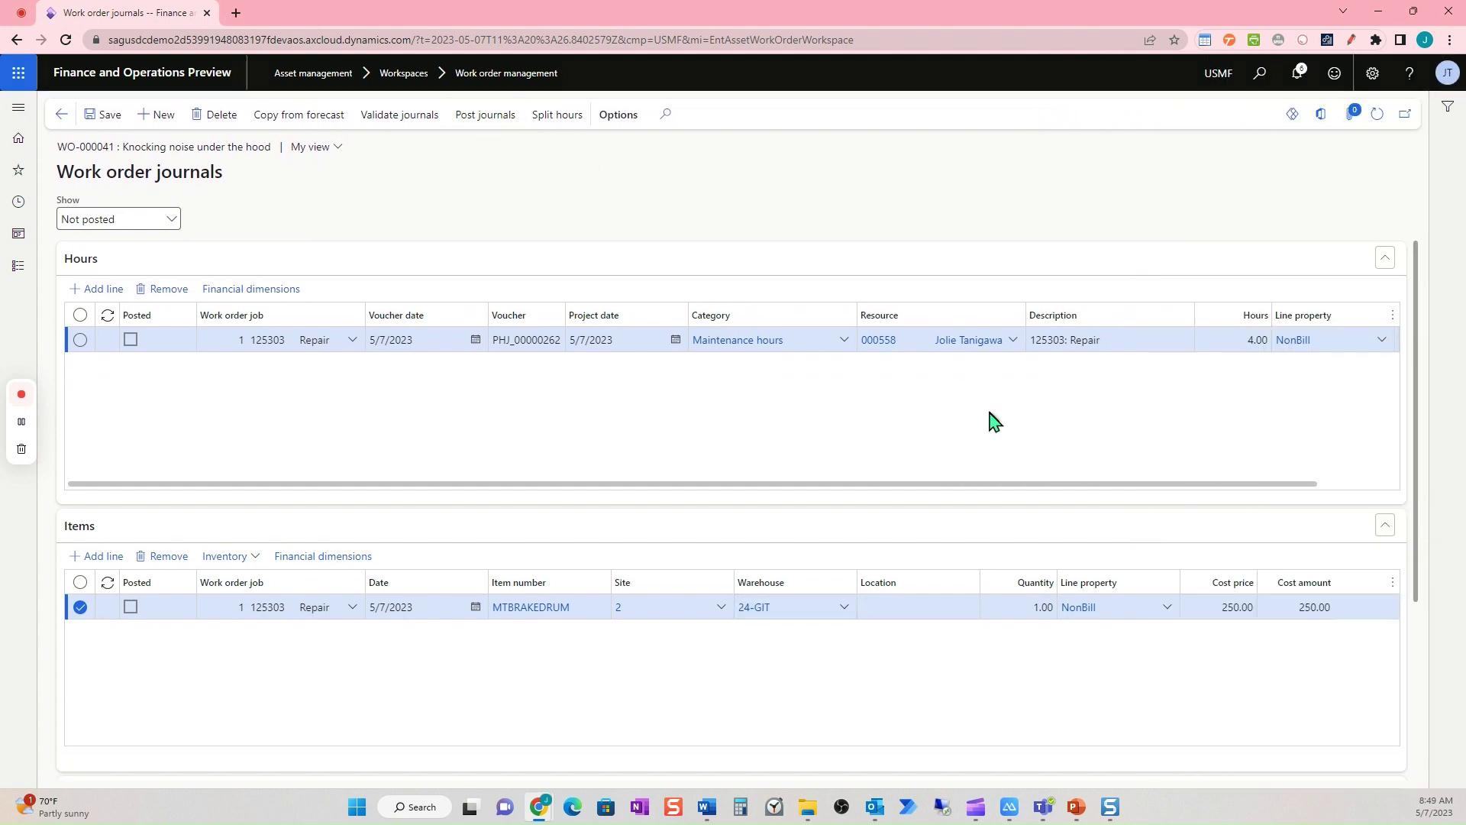
{"action": "key", "text": "Escape"}
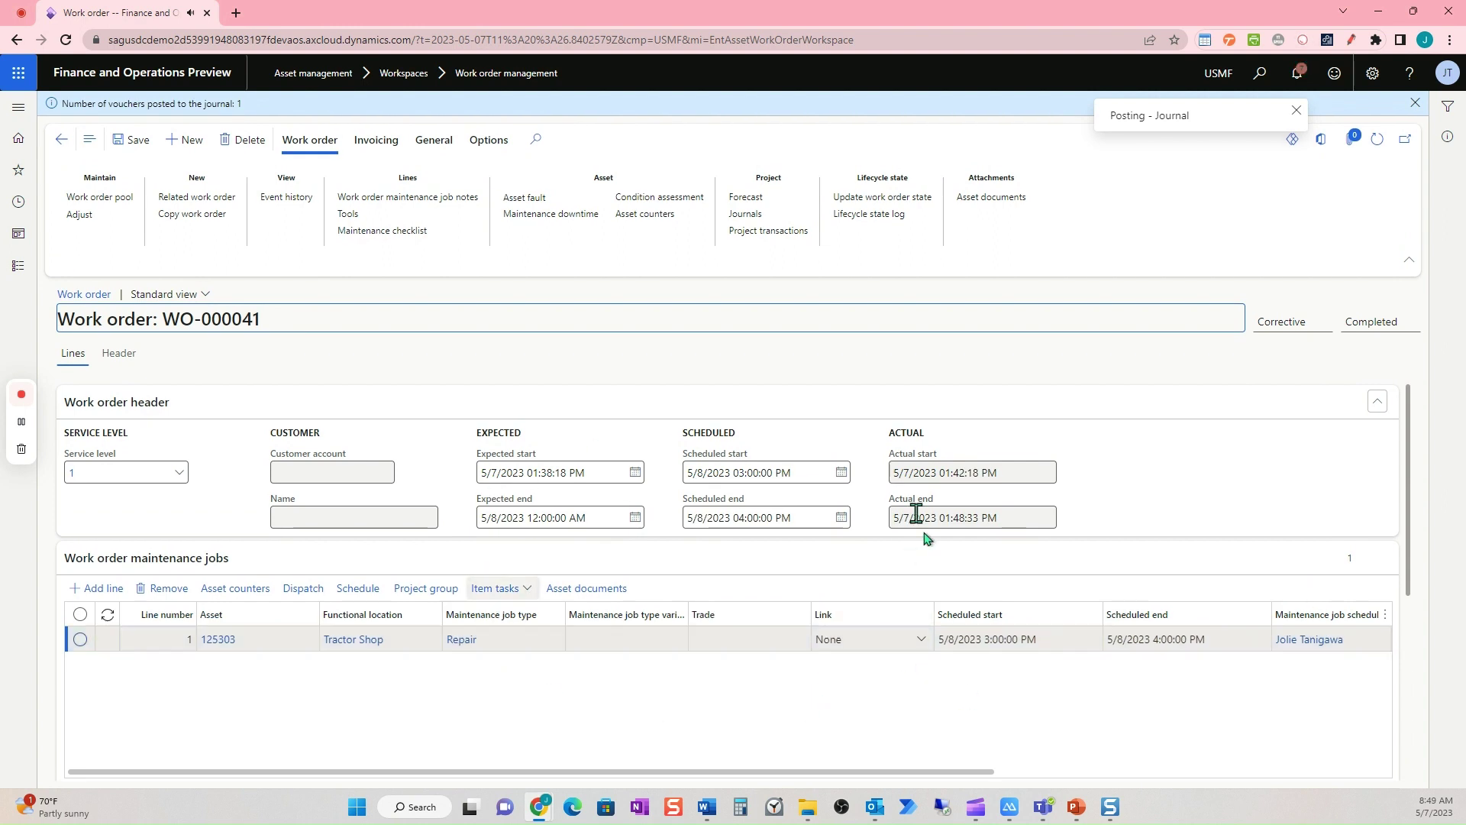
Step: Review the Maintenance hours transaction's voucher, confirming its 200.00 amount
{"action": "left_click", "coordinate": [1414, 103]}
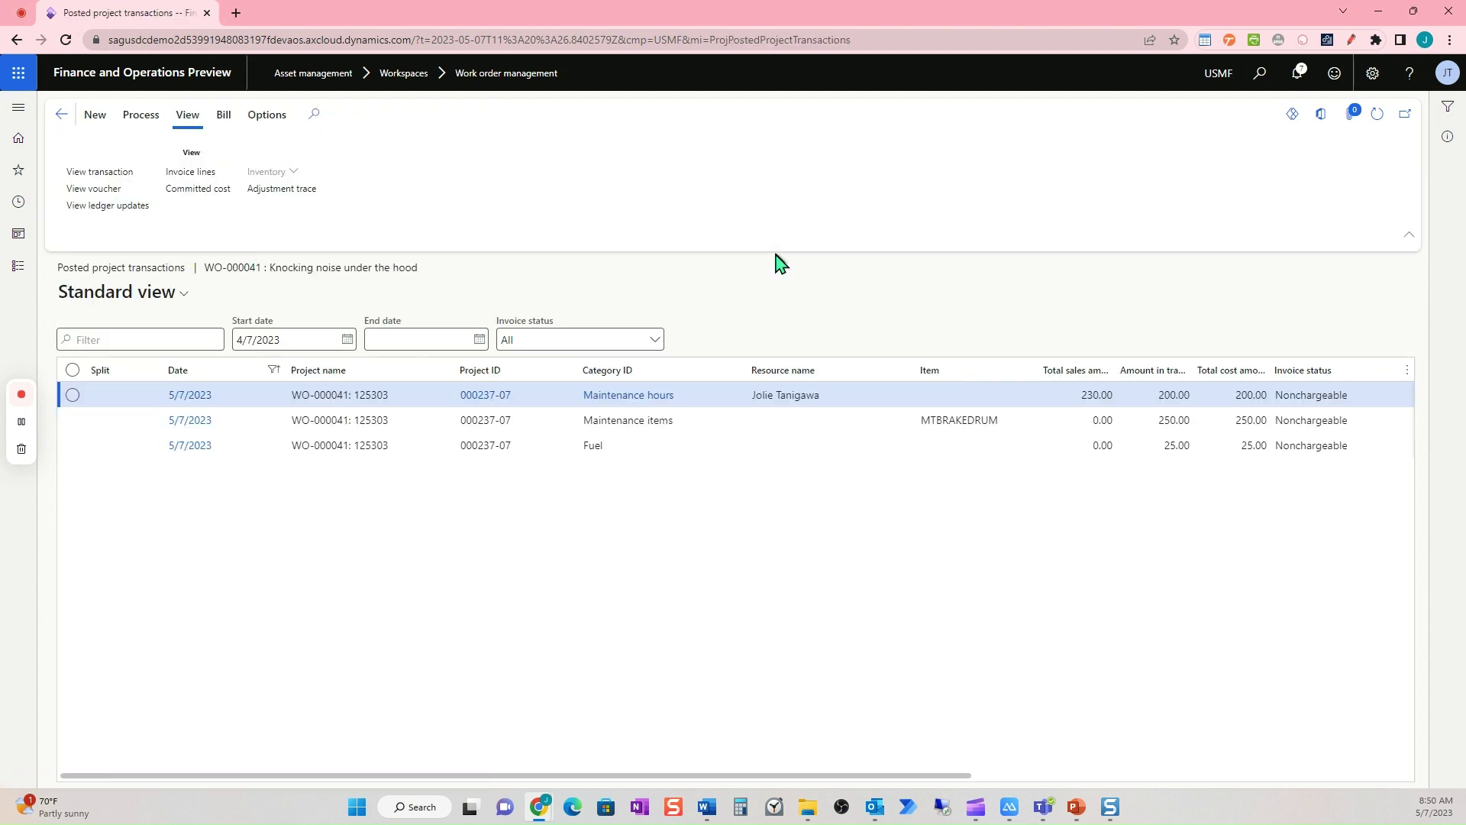
{"action": "left_click", "coordinate": [815, 420]}
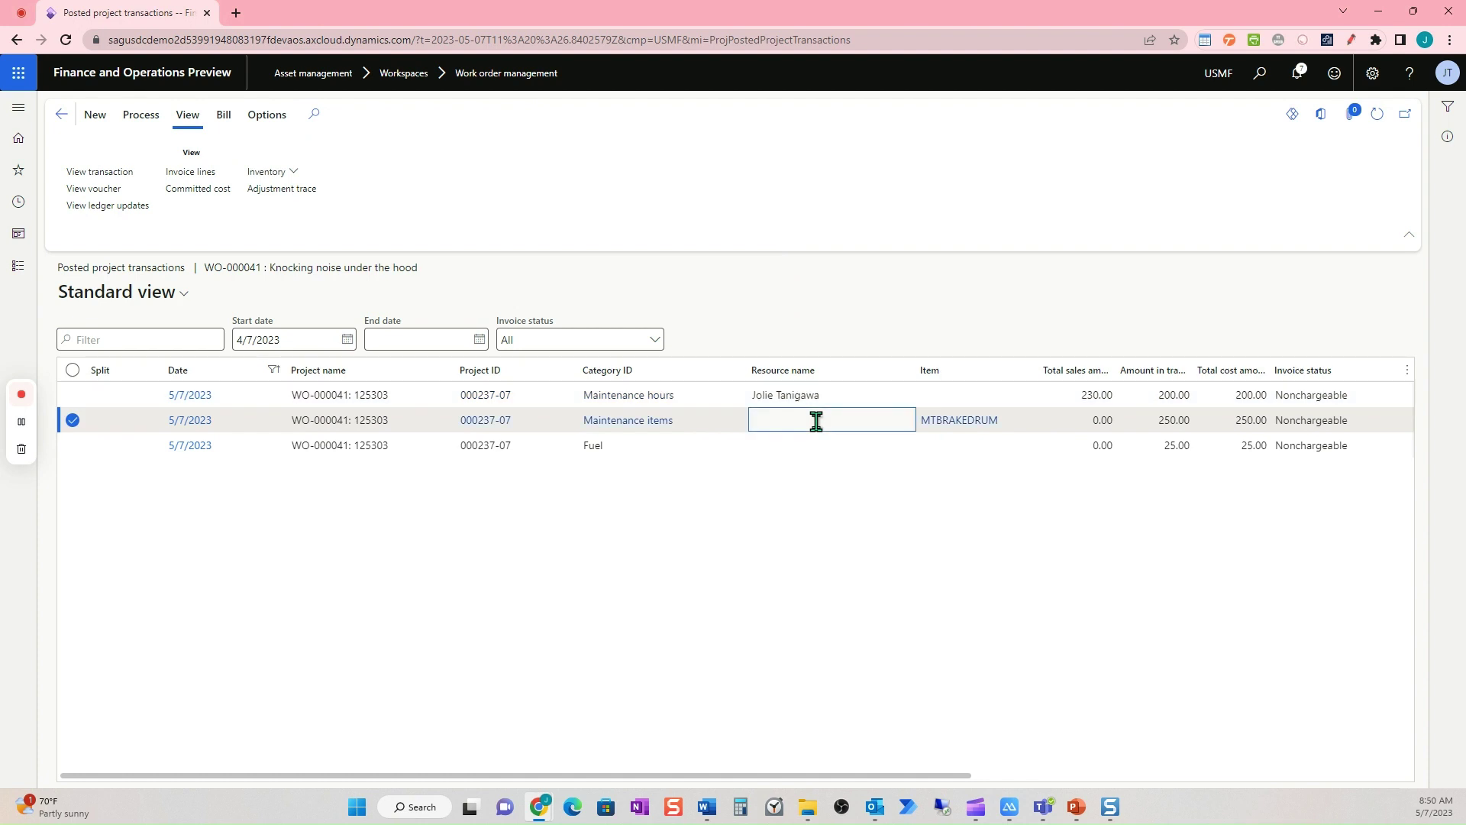
{"action": "left_click", "coordinate": [819, 396]}
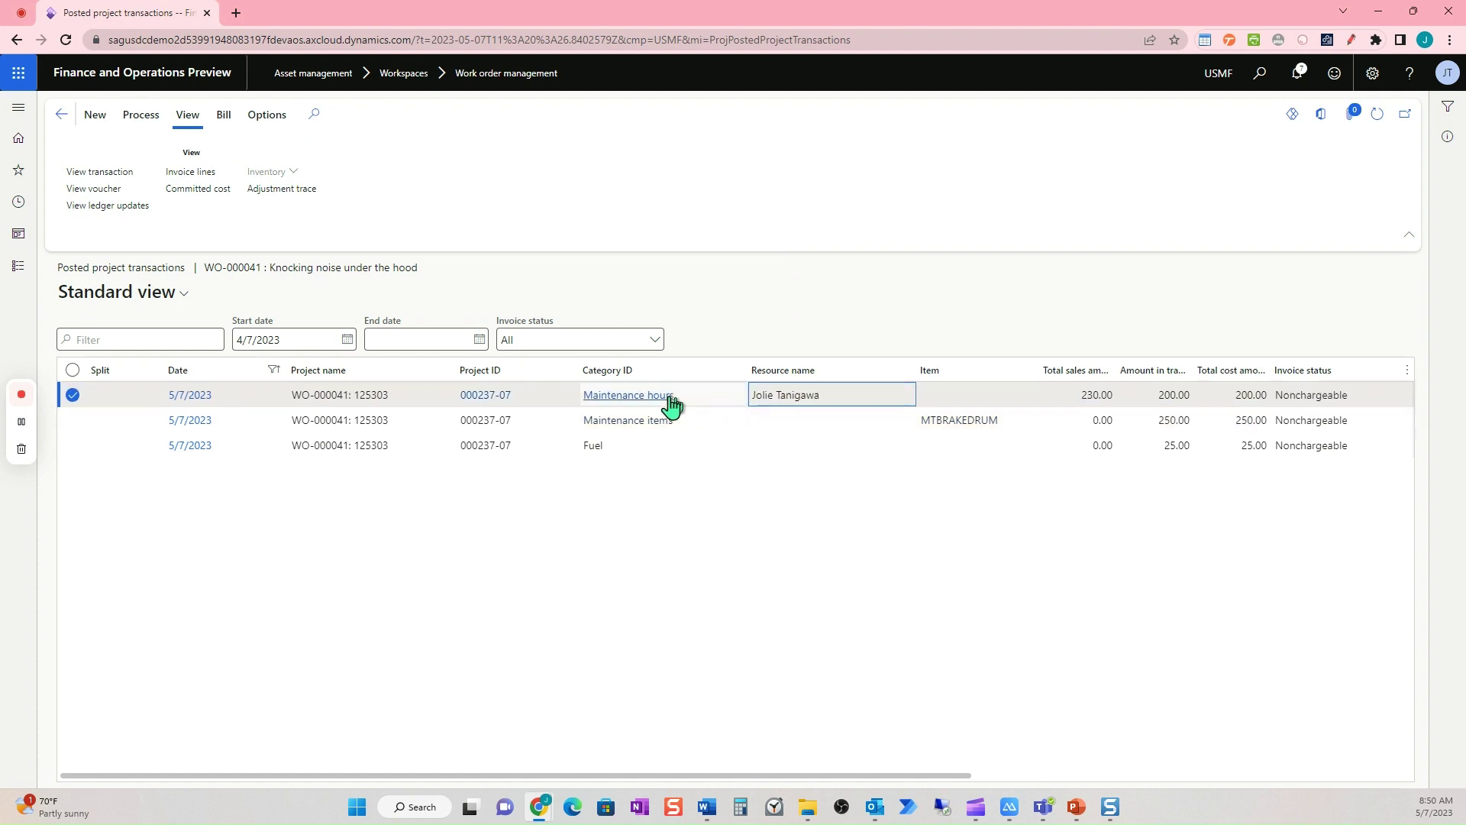
{"action": "left_click", "coordinate": [640, 396]}
{"action": "left_click", "coordinate": [701, 421]}
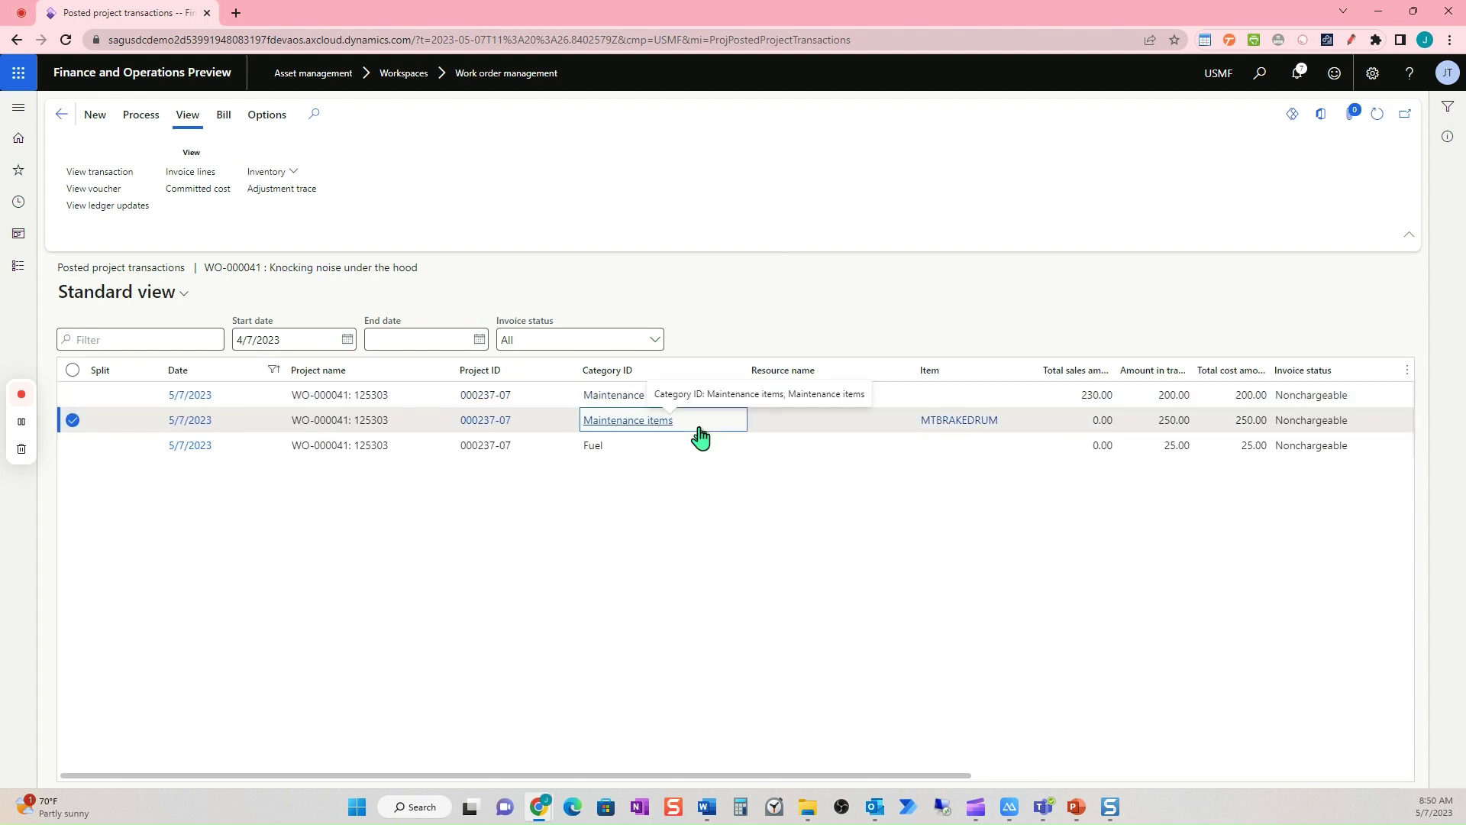
{"action": "left_click", "coordinate": [658, 451]}
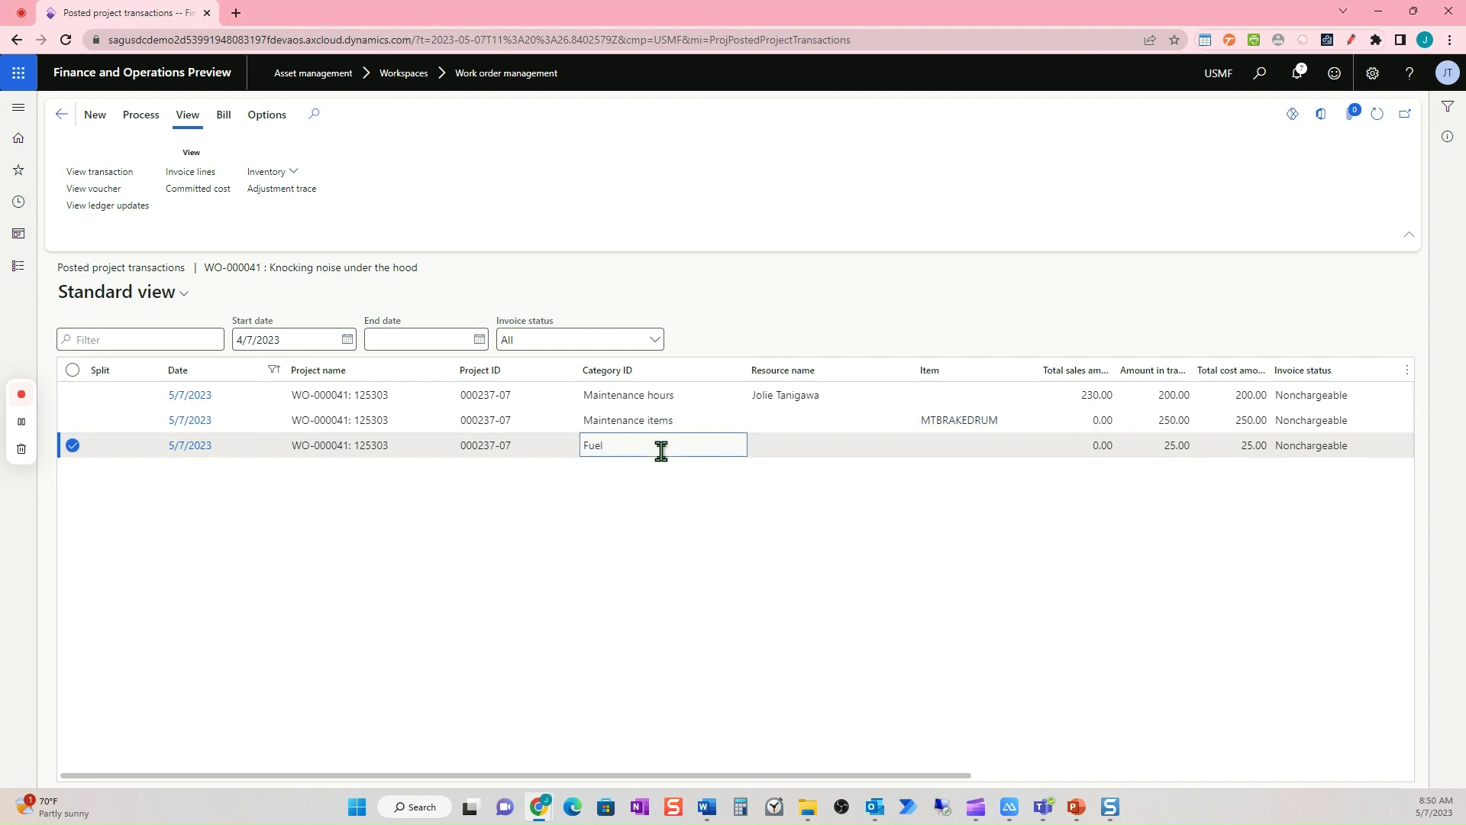
{"action": "left_click", "coordinate": [695, 401]}
{"action": "left_click", "coordinate": [964, 394]}
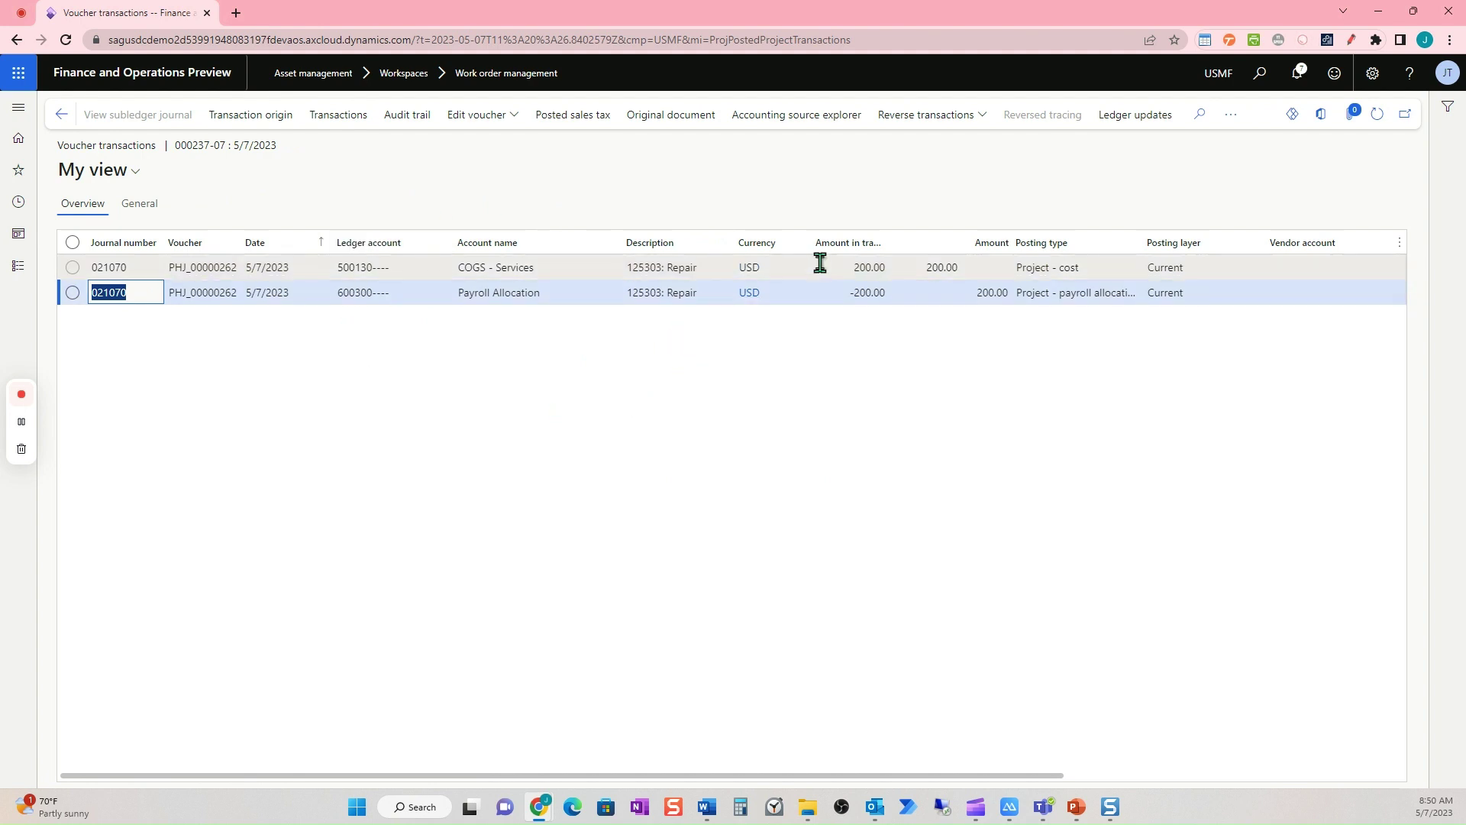
{"action": "left_click_drag", "start_coordinate": [818, 267], "coordinate": [901, 297]}
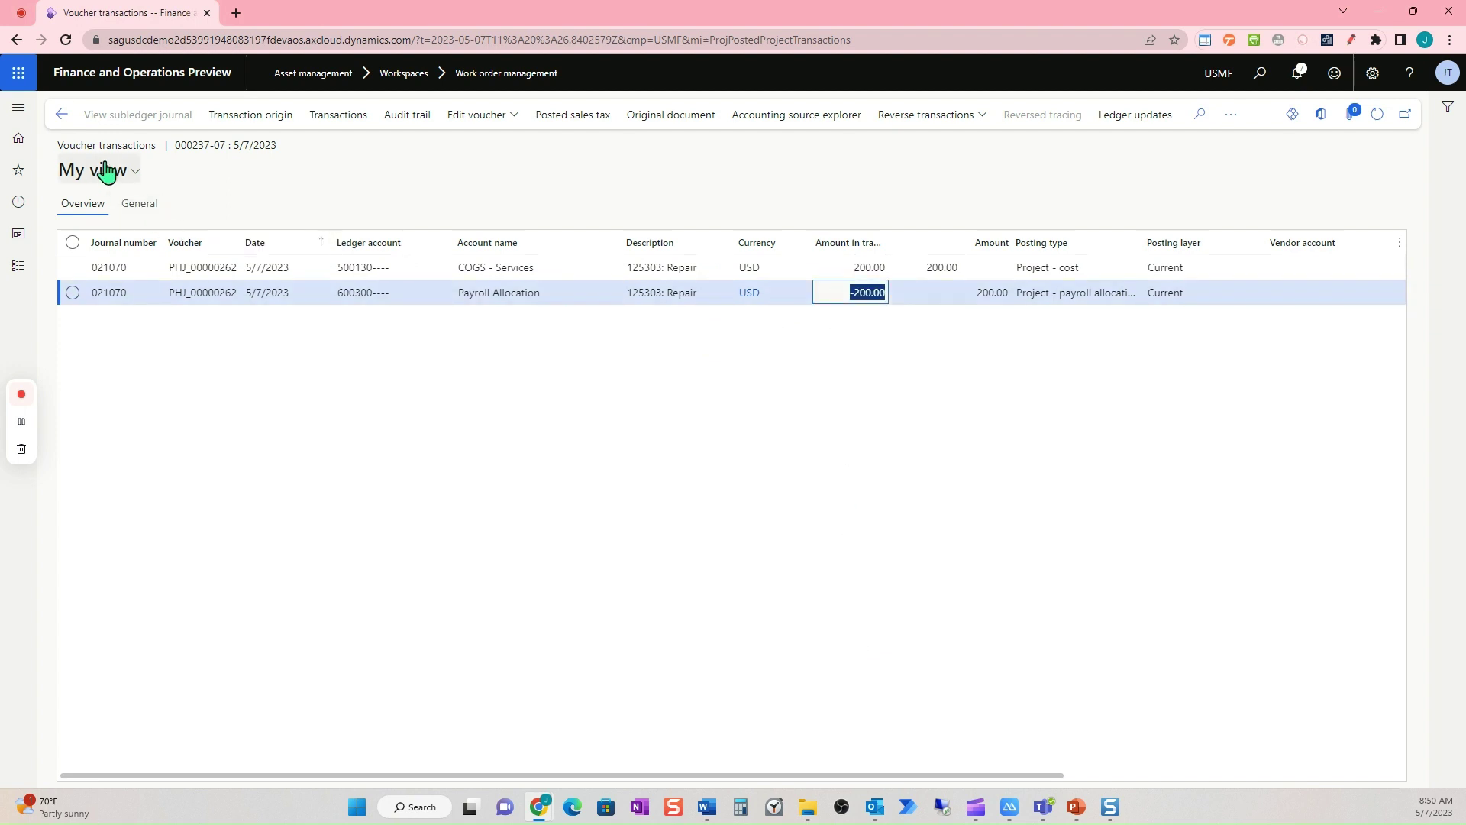
Step: Inspect the Maintenance items voucher's Finished Goods Inventory line
{"action": "left_click", "coordinate": [62, 114]}
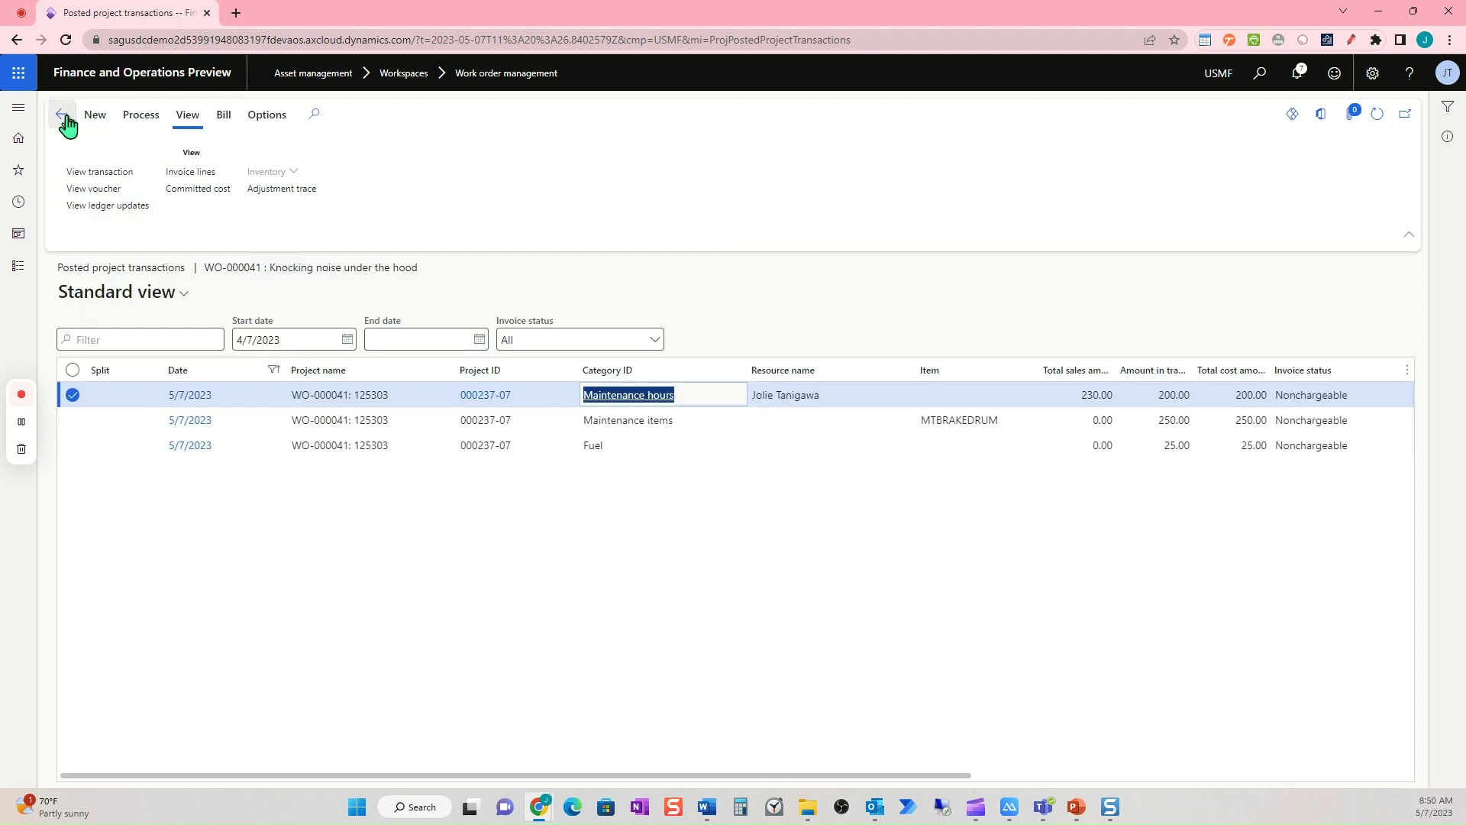
{"action": "left_click", "coordinate": [645, 414]}
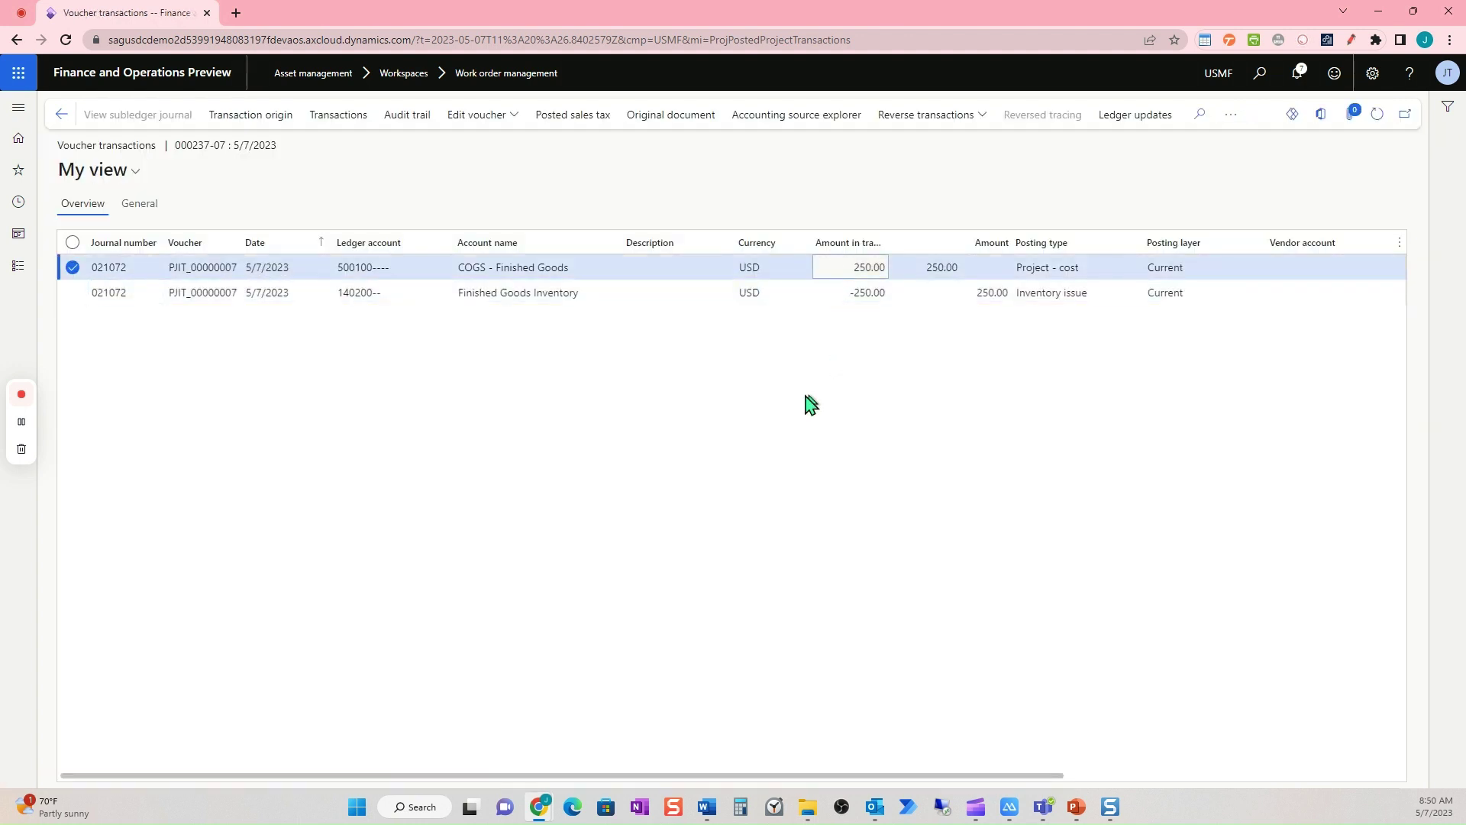
{"action": "left_click", "coordinate": [826, 302]}
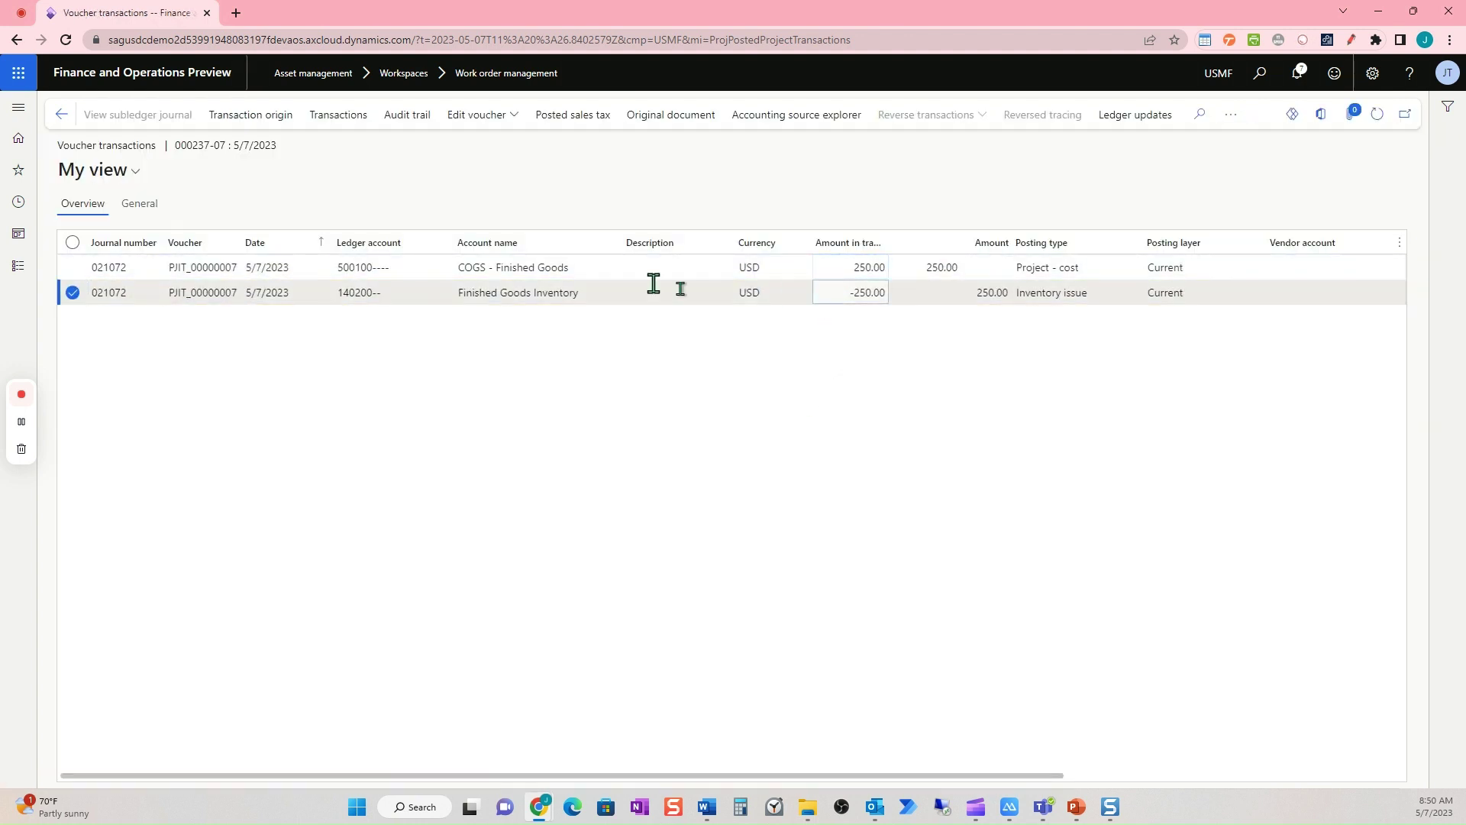
{"action": "left_click", "coordinate": [62, 115]}
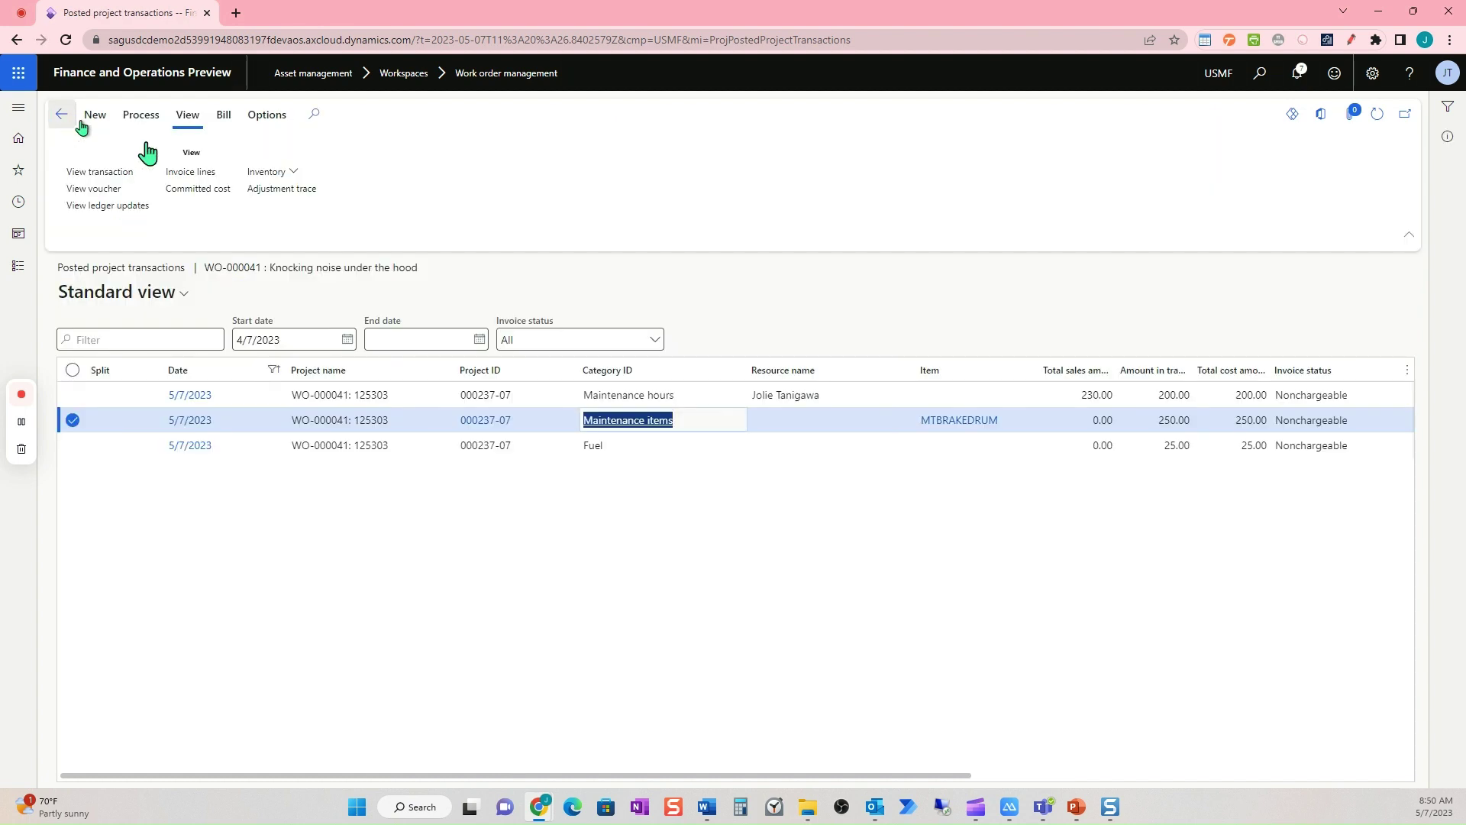
Step: Inspect the Fuel transaction voucher's Fuel Expenses and COGS - Services lines
{"action": "left_click", "coordinate": [790, 445]}
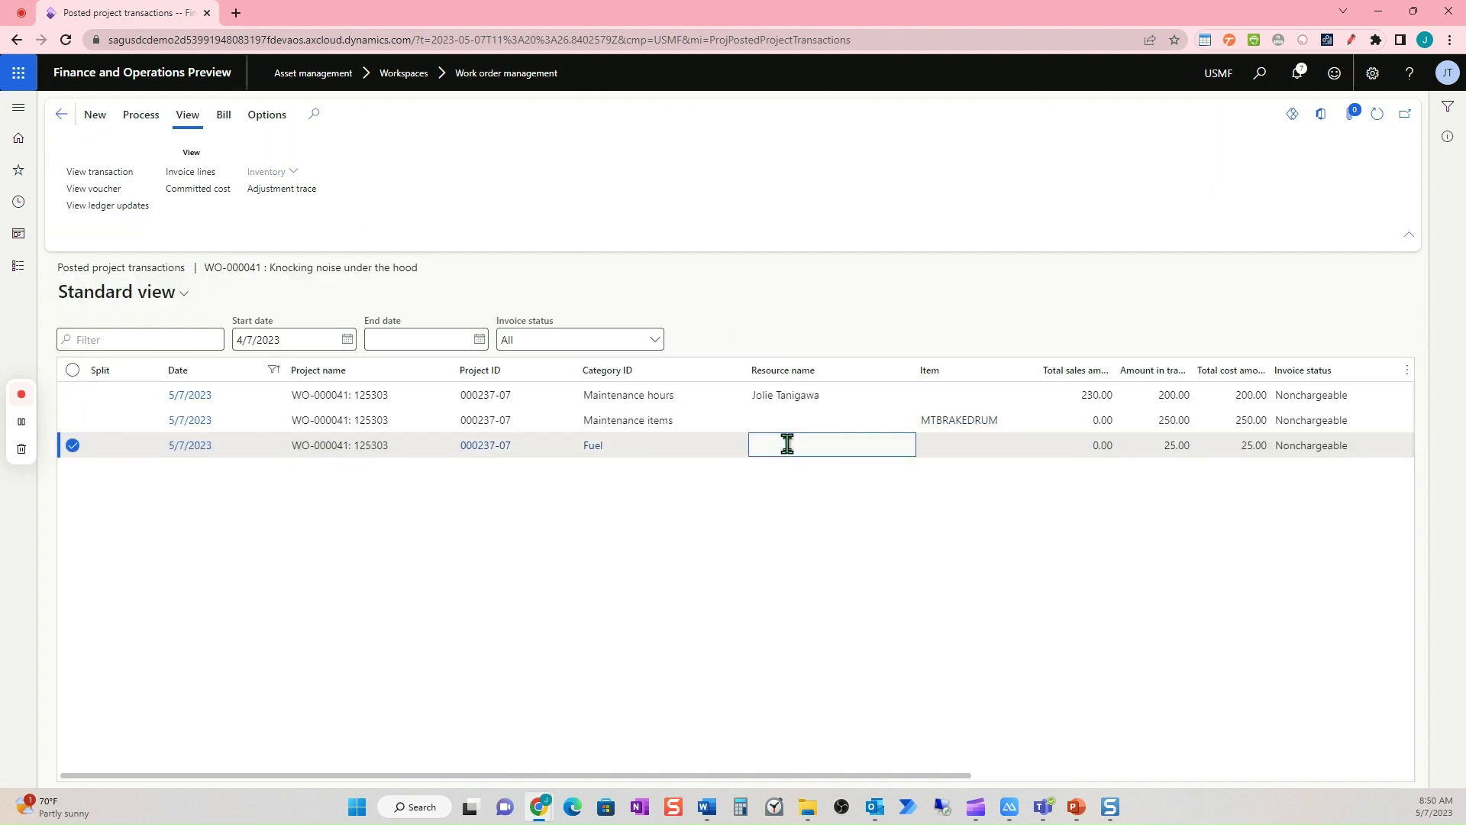
{"action": "left_click", "coordinate": [124, 191]}
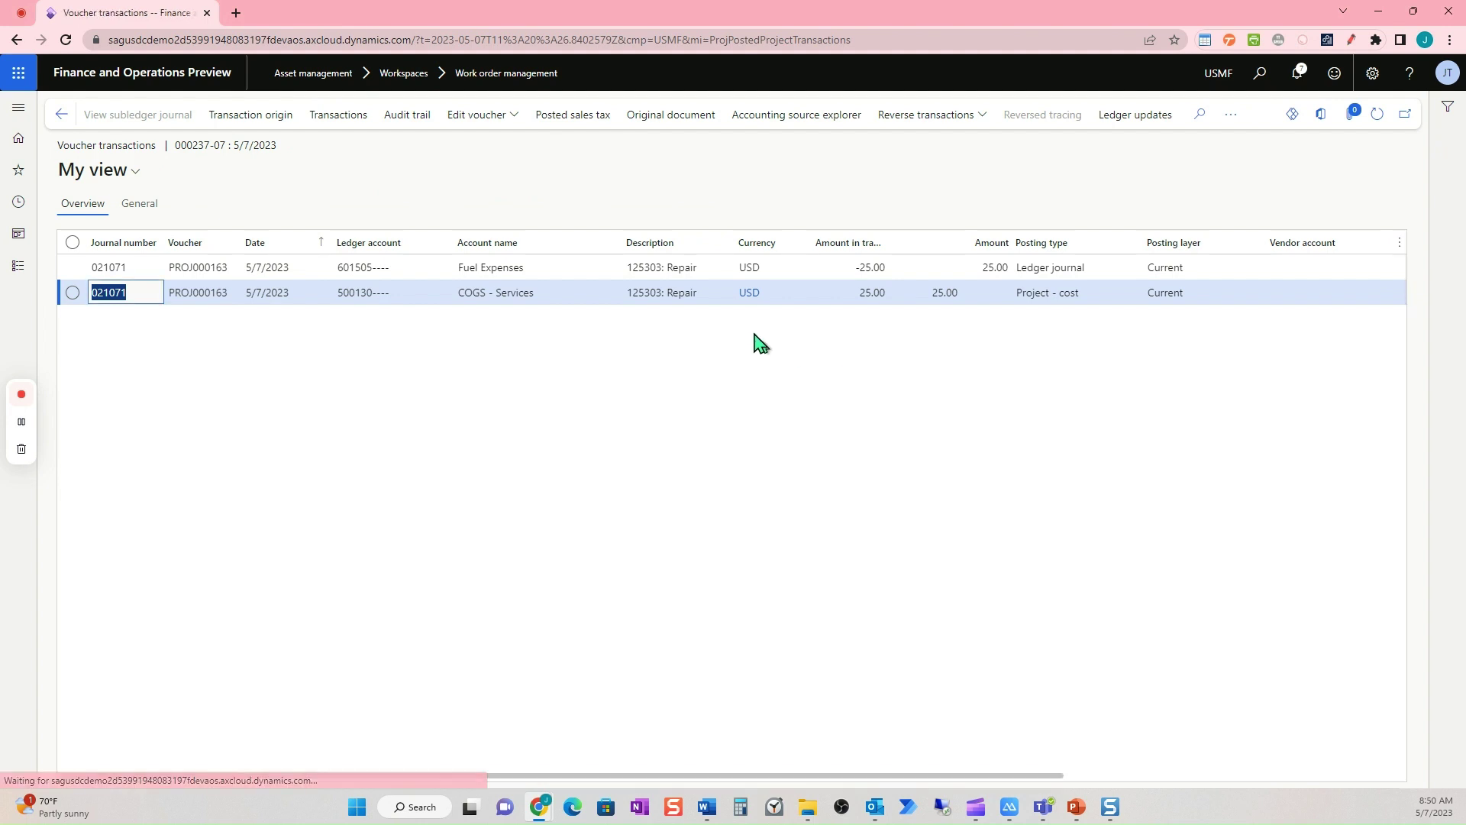
{"action": "left_click", "coordinate": [755, 262]}
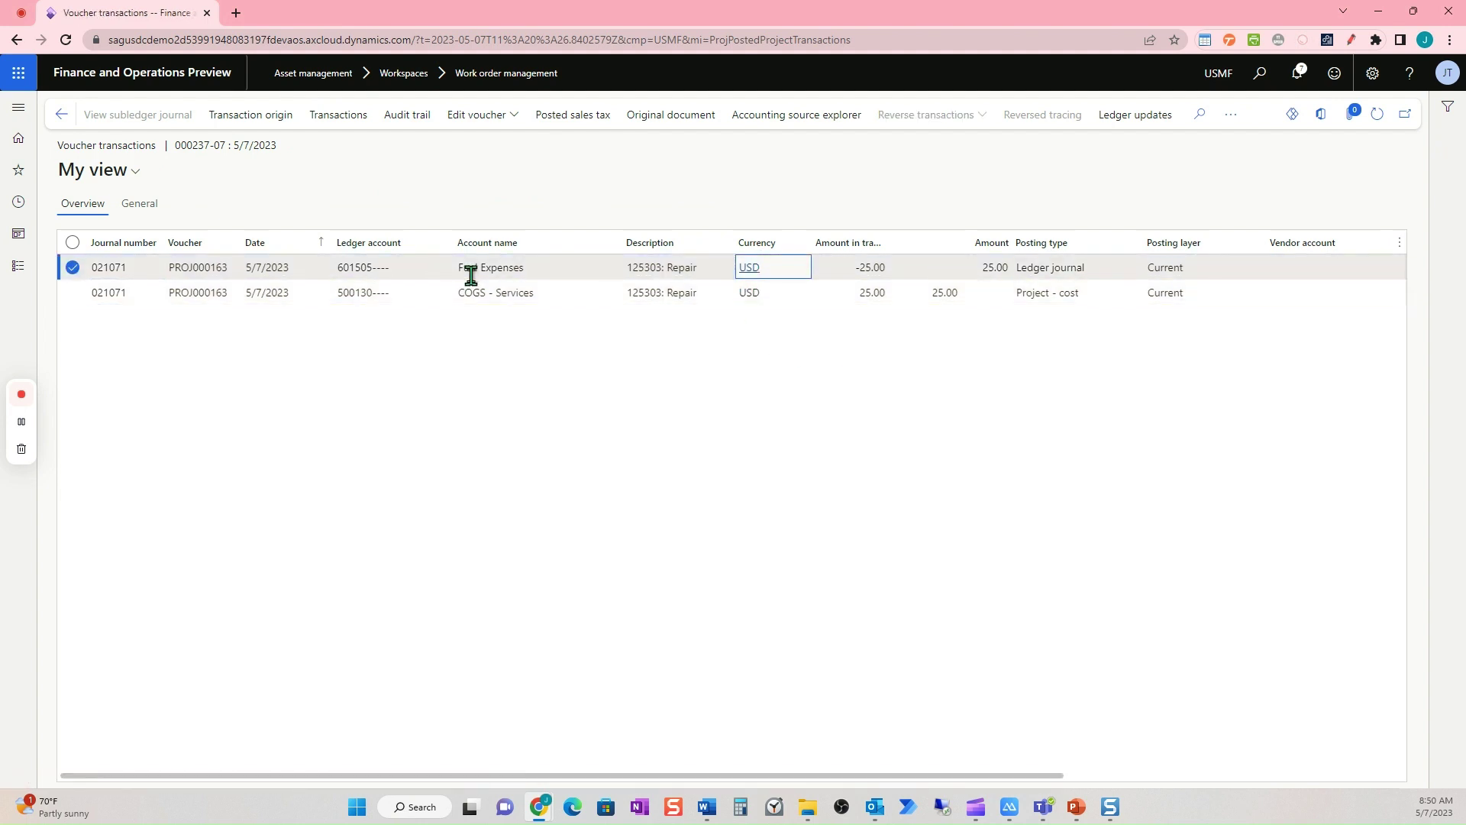
{"action": "left_click", "coordinate": [540, 294]}
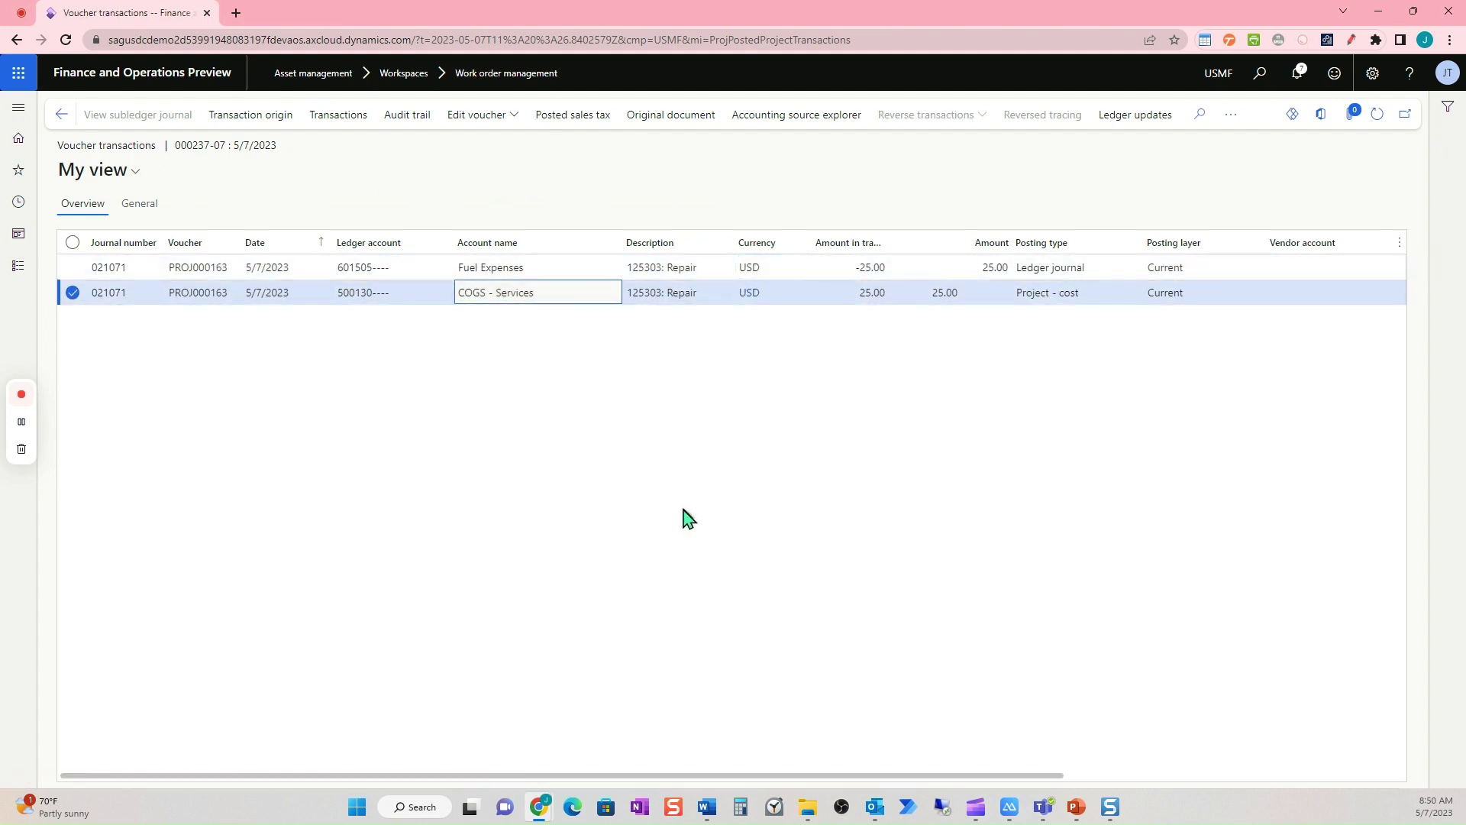
{"action": "left_click", "coordinate": [61, 115]}
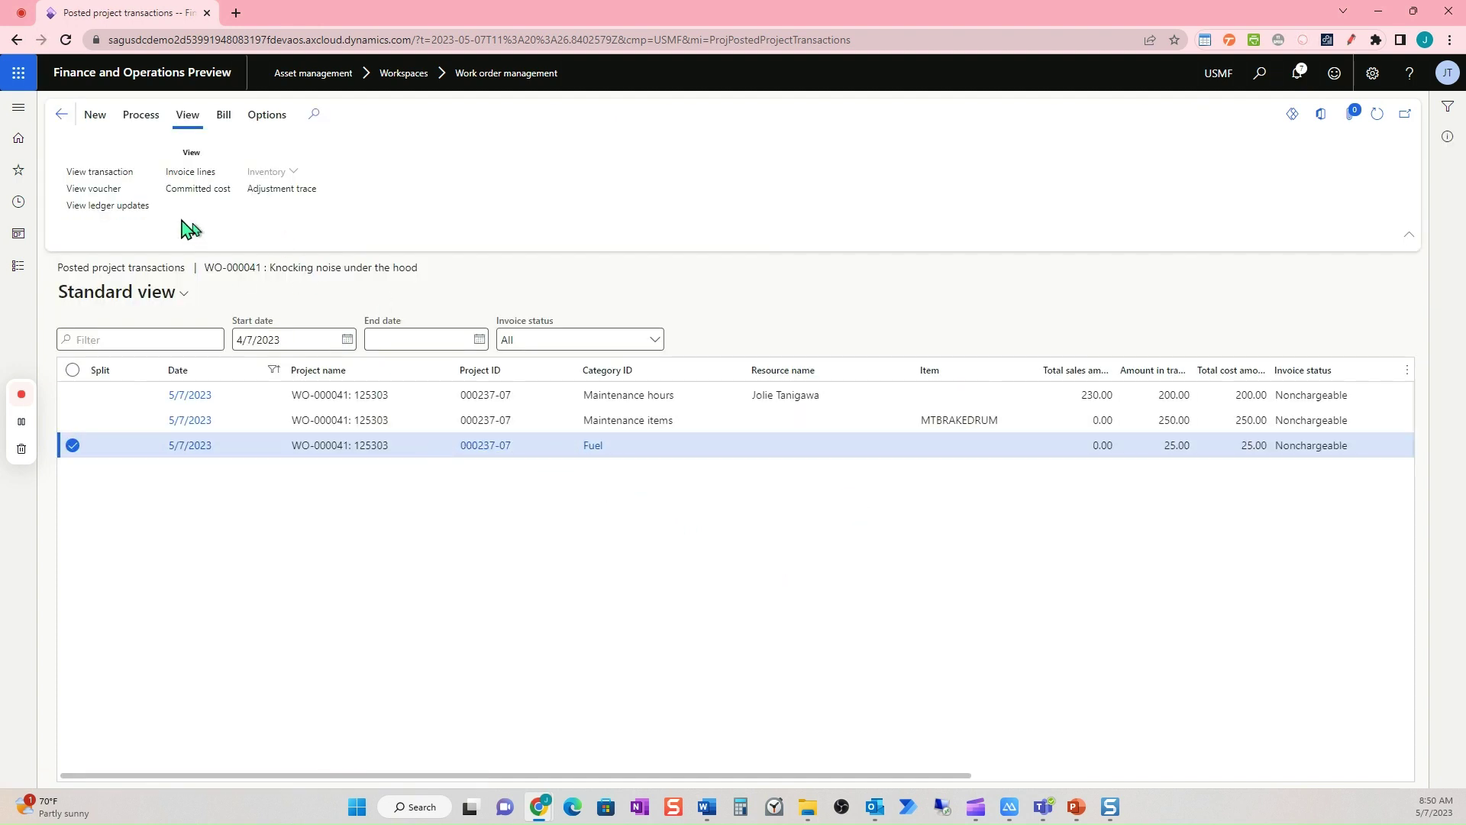
{"action": "left_click", "coordinate": [62, 116]}
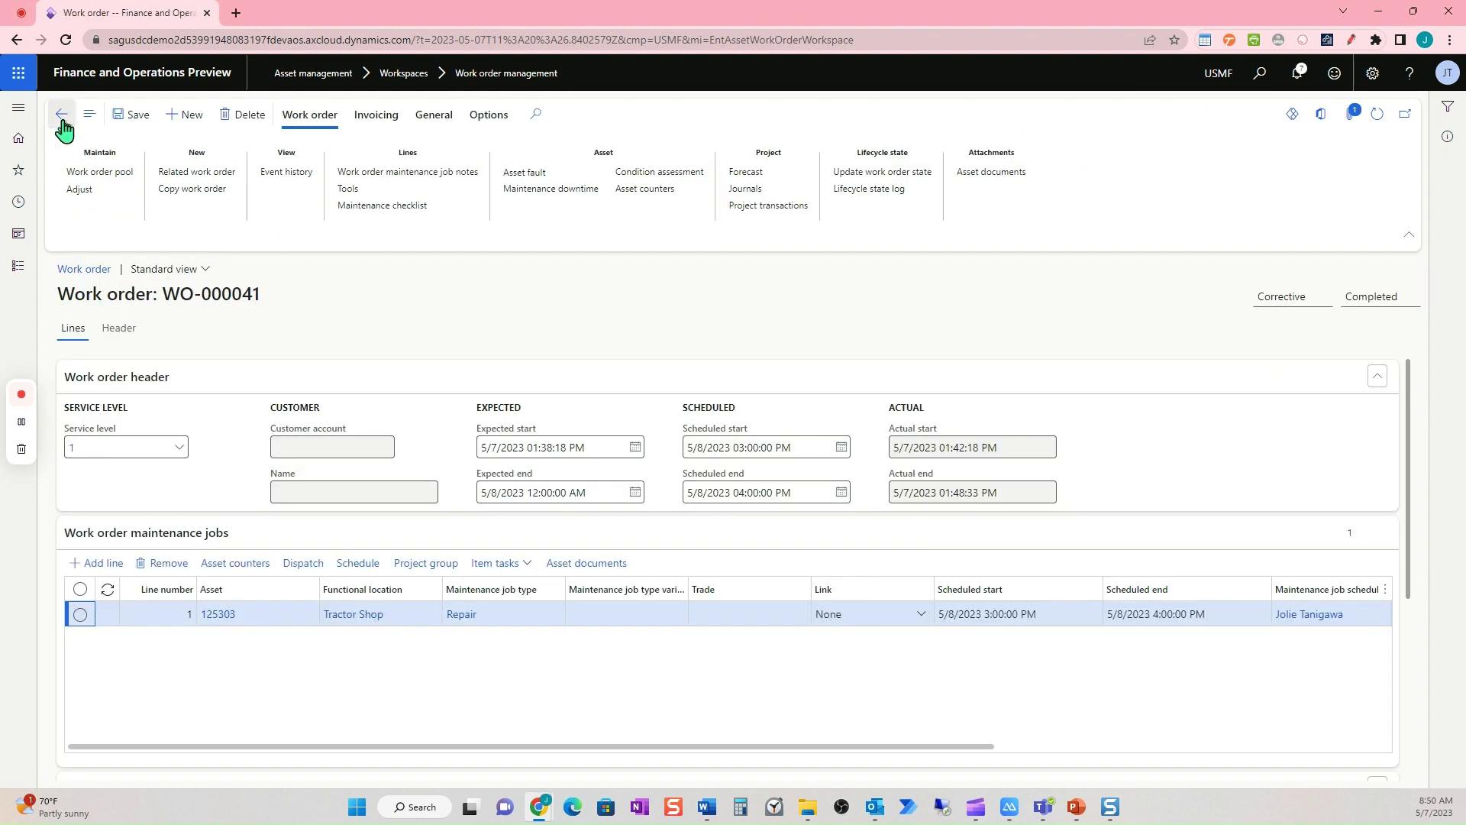
{"action": "left_click", "coordinate": [222, 624]}
{"action": "left_click", "coordinate": [220, 615]}
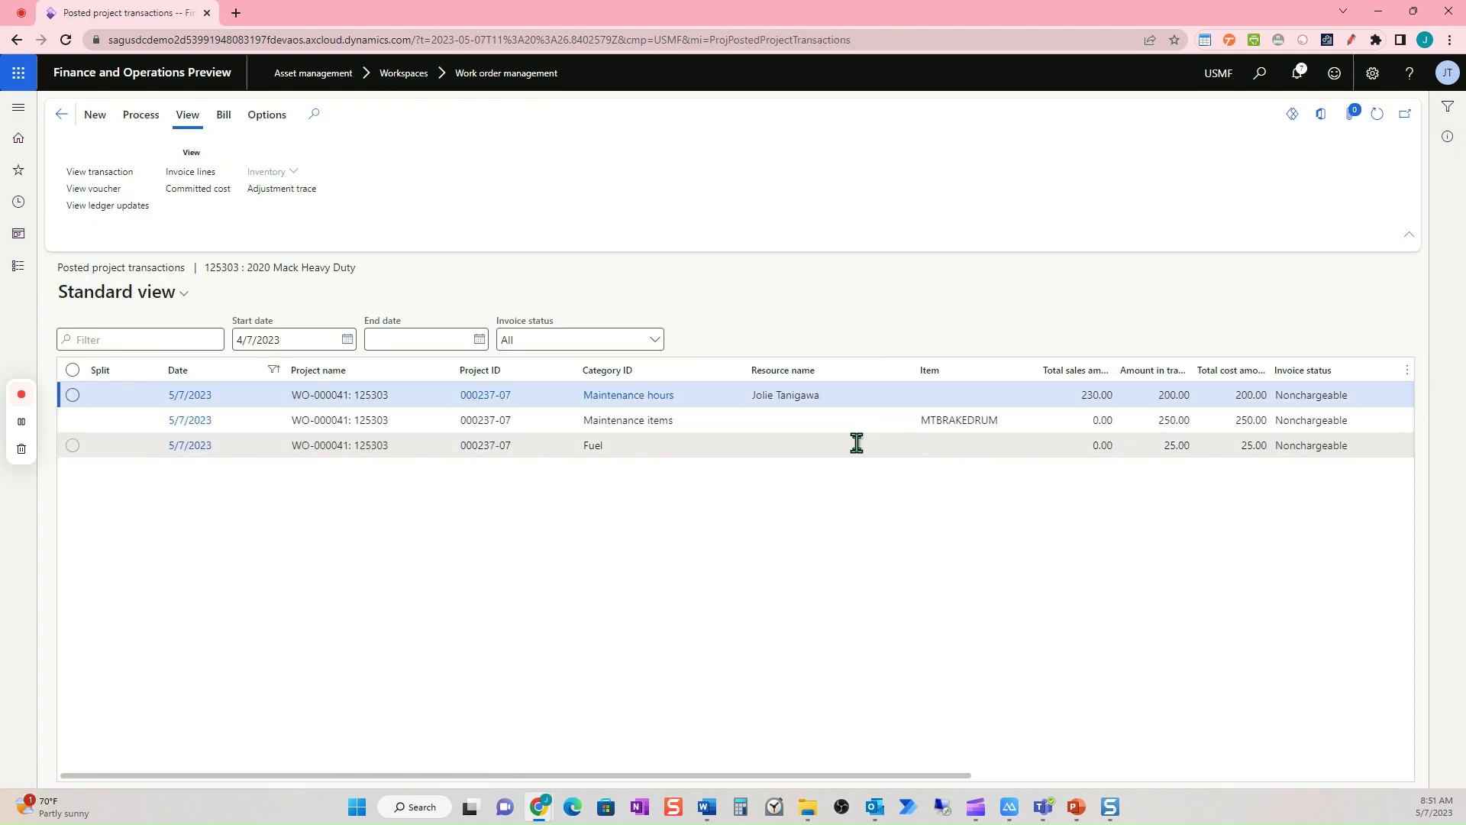
{"action": "left_click", "coordinate": [61, 115]}
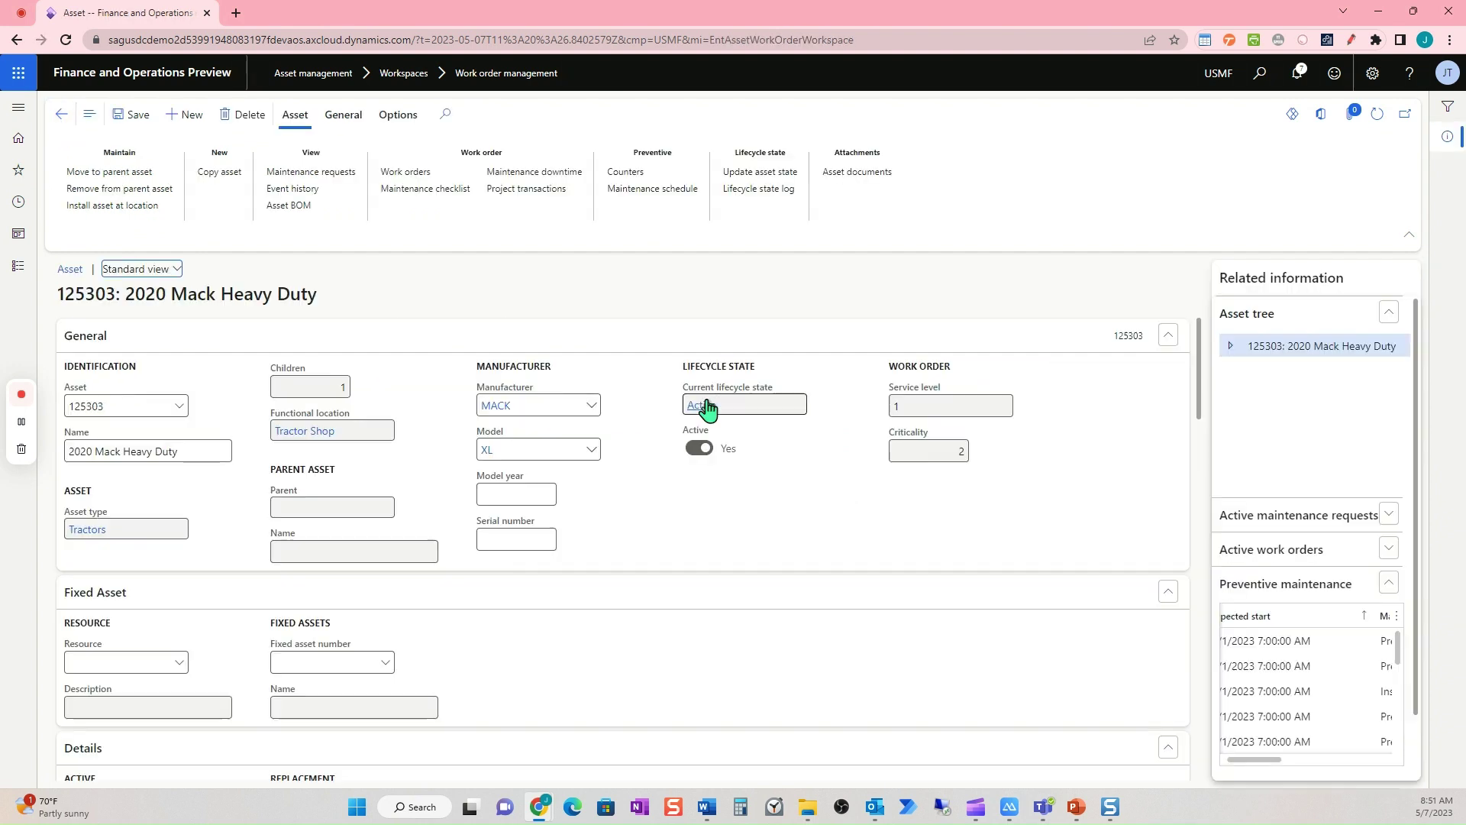